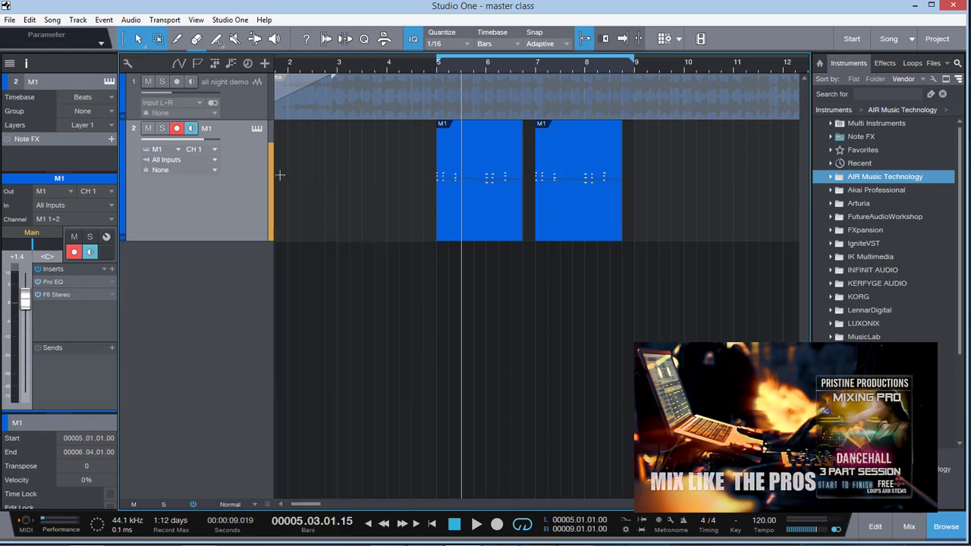
Step: Mute the M1 instrument track in the arrangement
right_click(225, 217)
left_click(148, 128)
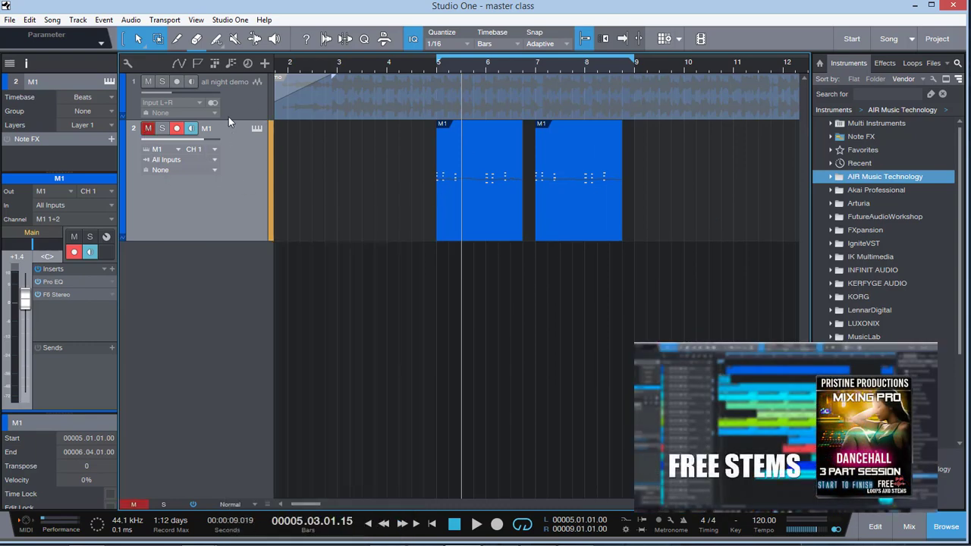
Step: Raise the all night demo track's volume to about -2.7 dB and enlarge its track height
left_click(360, 104)
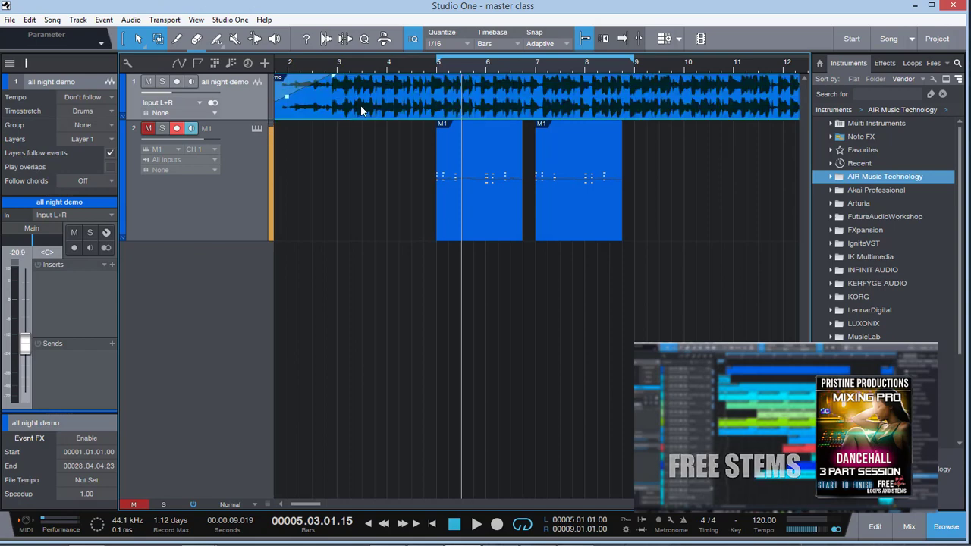
left_click_drag(26, 341, 40, 306)
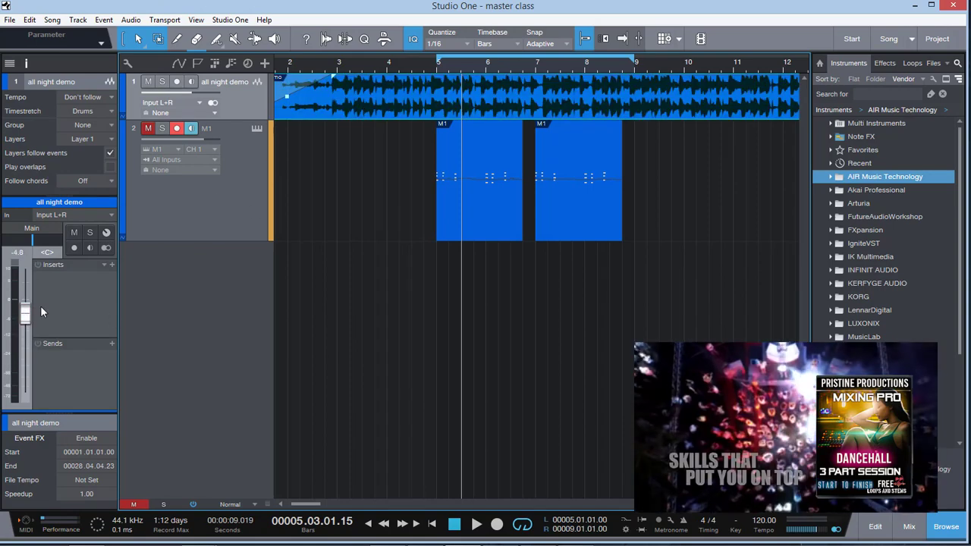
left_click_drag(251, 117, 260, 269)
left_click_drag(24, 323, 23, 315)
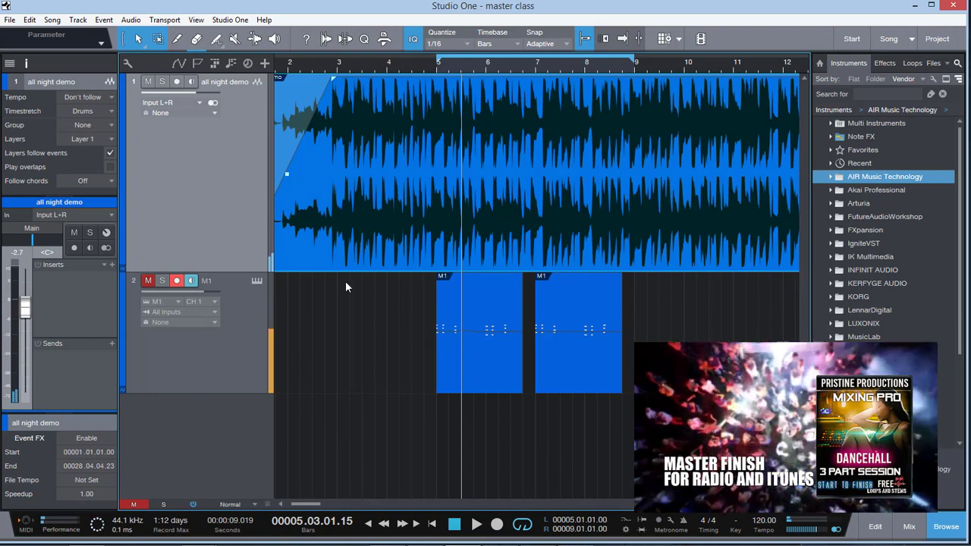
Step: Set the loop range to span the whole all night demo event, from bar 1 to bar 29
mouse_move(767, 504)
left_mouse_down()
mouse_move(746, 503)
mouse_move(757, 503)
left_mouse_up()
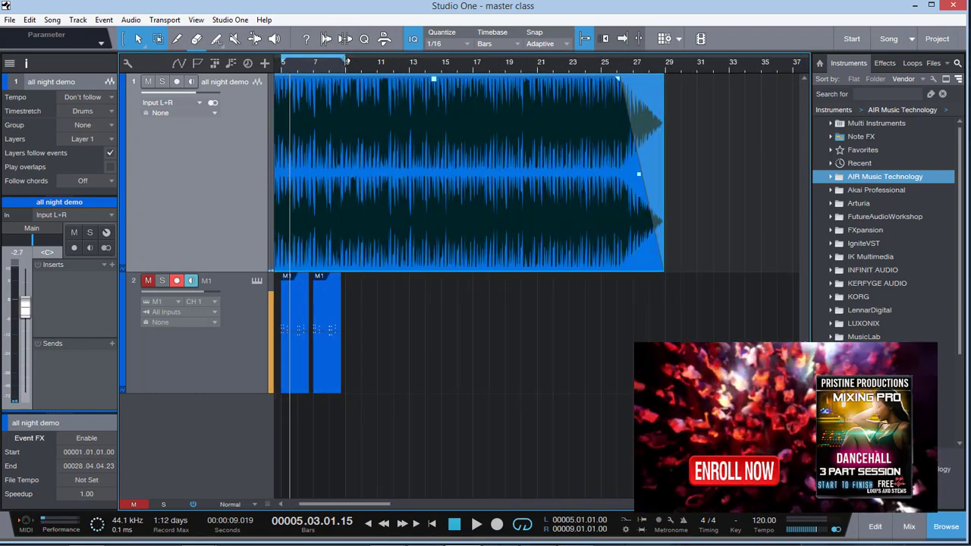
left_click_drag(714, 129, 672, 136)
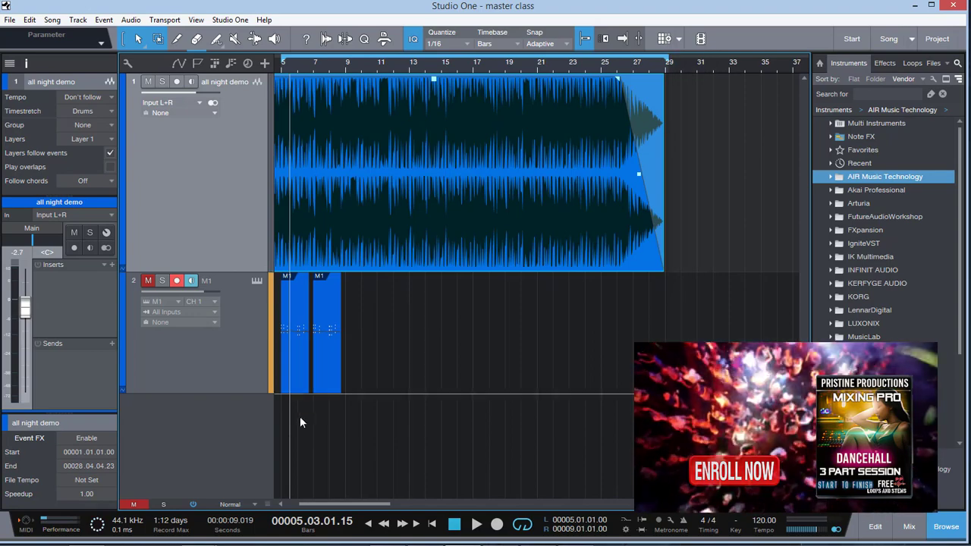
left_click_drag(320, 505, 309, 505)
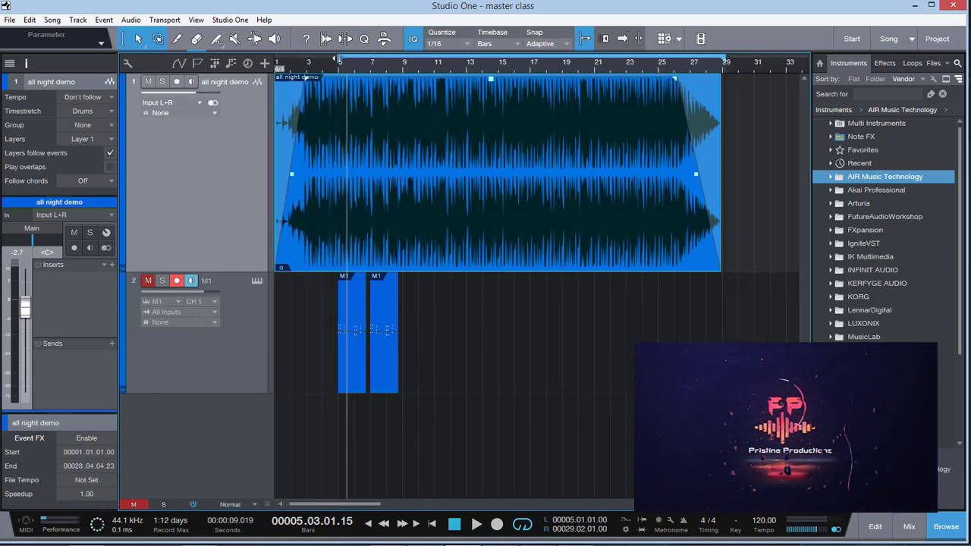
left_click_drag(333, 56, 340, 58)
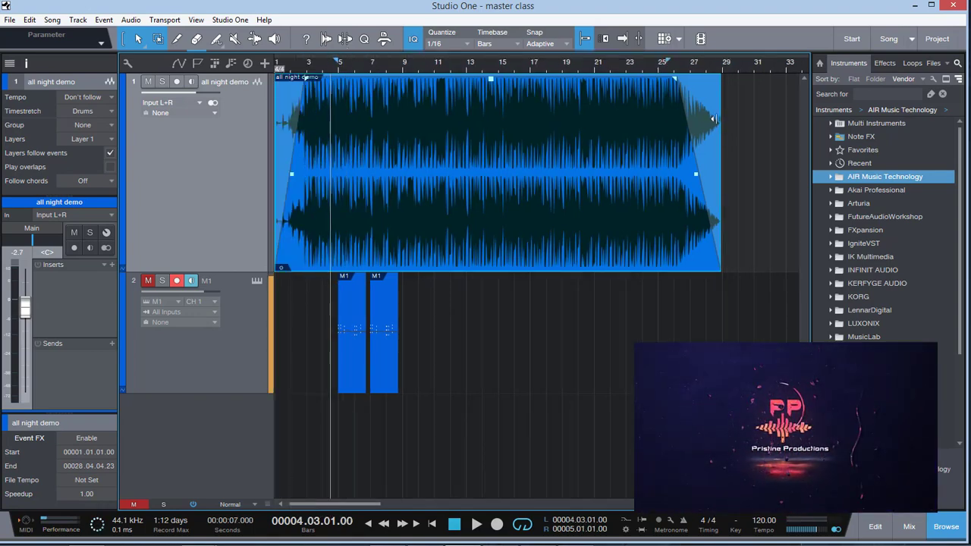
key("ctrl+z")
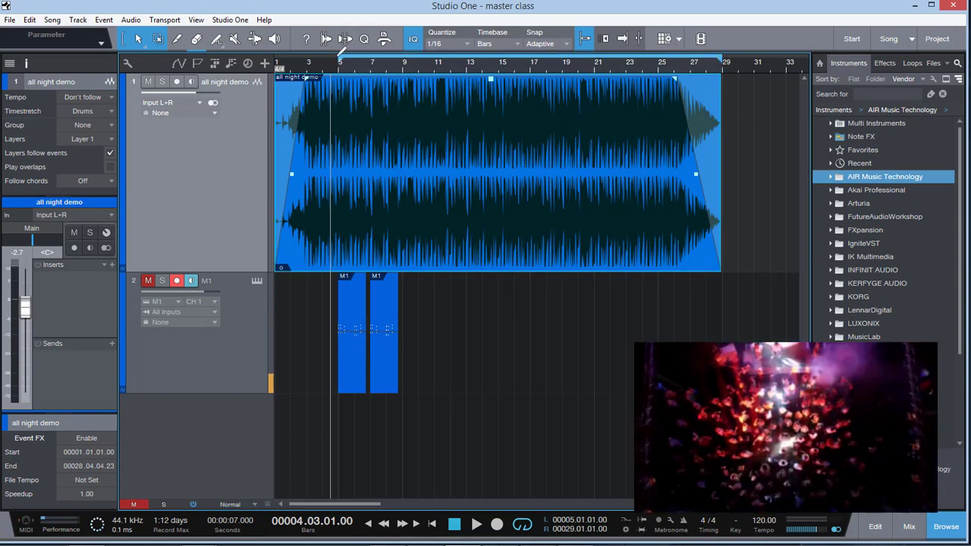
left_click_drag(337, 57, 724, 112)
left_click_drag(338, 62, 285, 89)
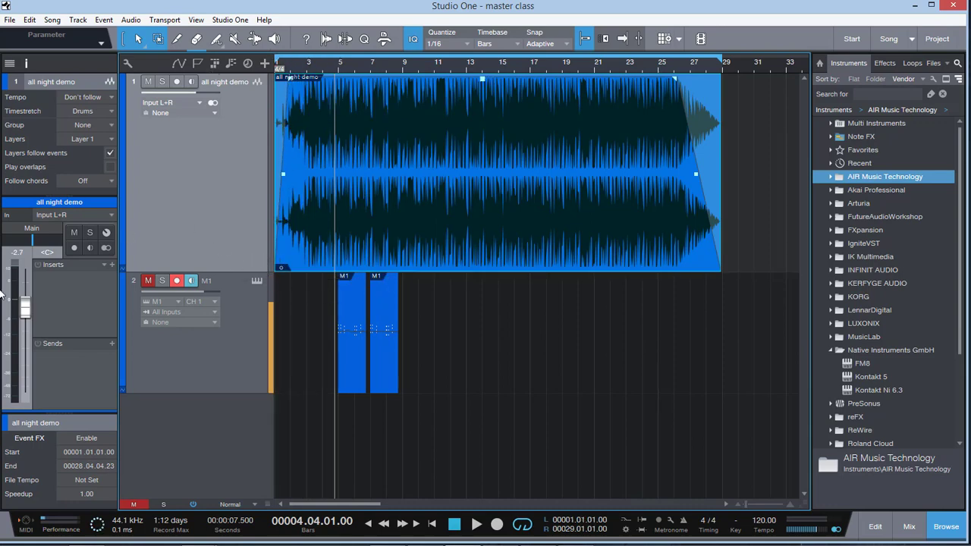
Step: Play the all night demo from near its start for a few bars and stop playback
left_click(295, 66)
key("space")
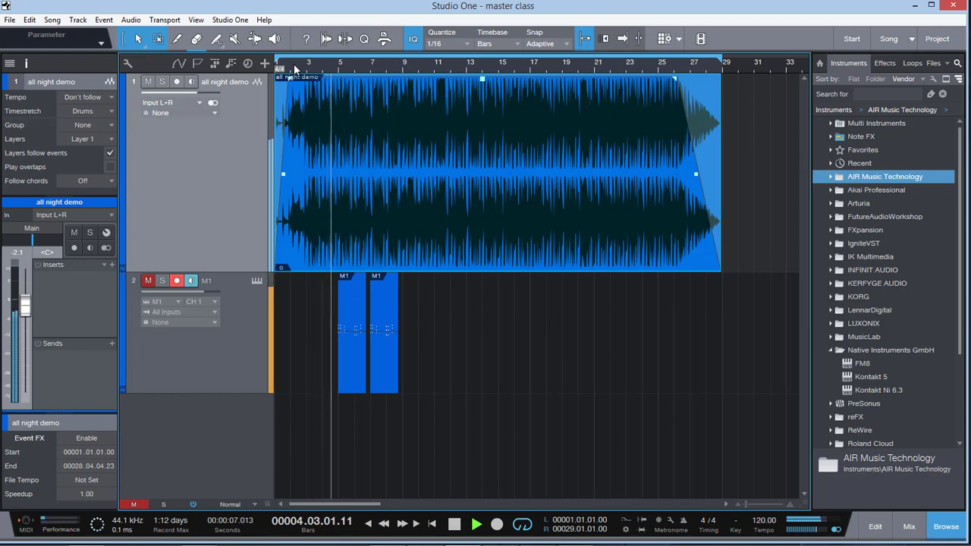
key("space")
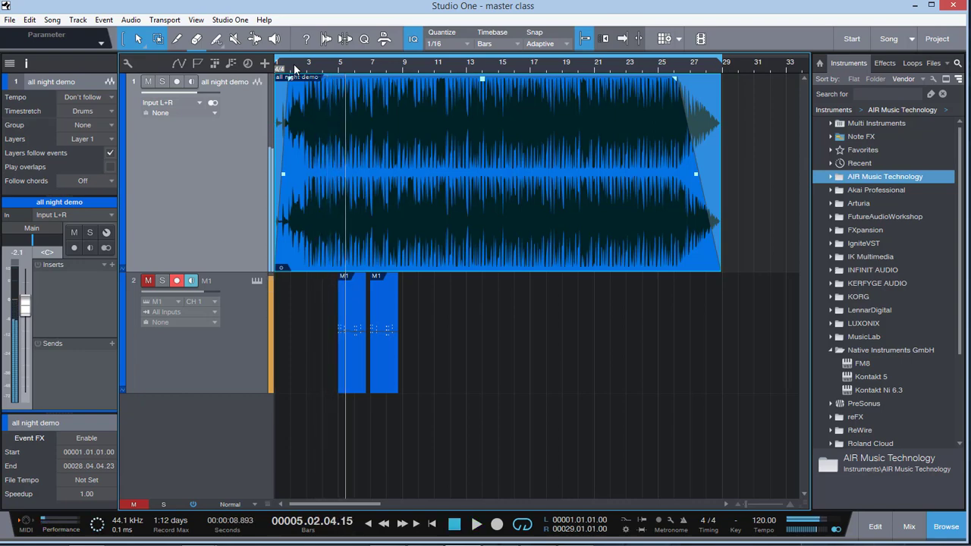
Step: Expand the inspector's event section to reveal the gain and fade parameters, and open the mixing console
left_click_drag(70, 414, 78, 235)
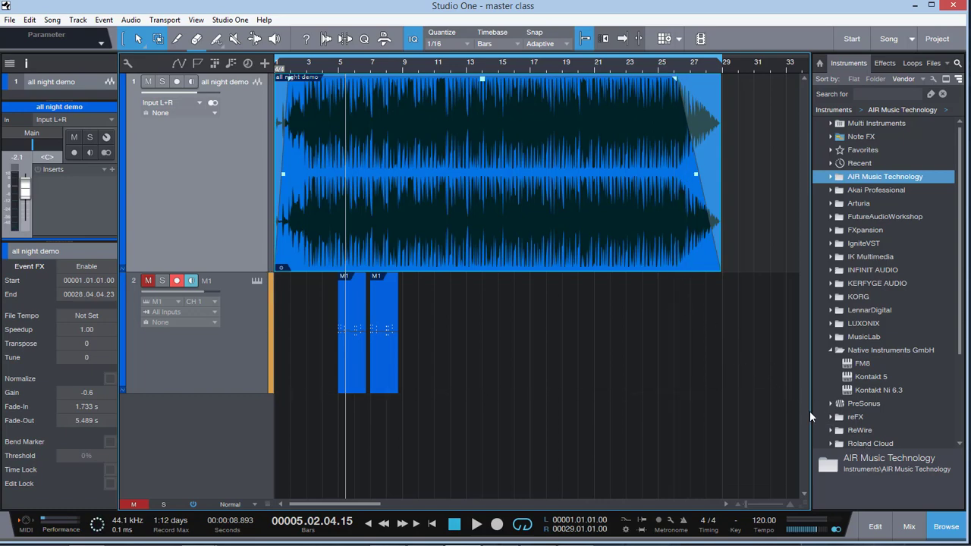
left_click(903, 535)
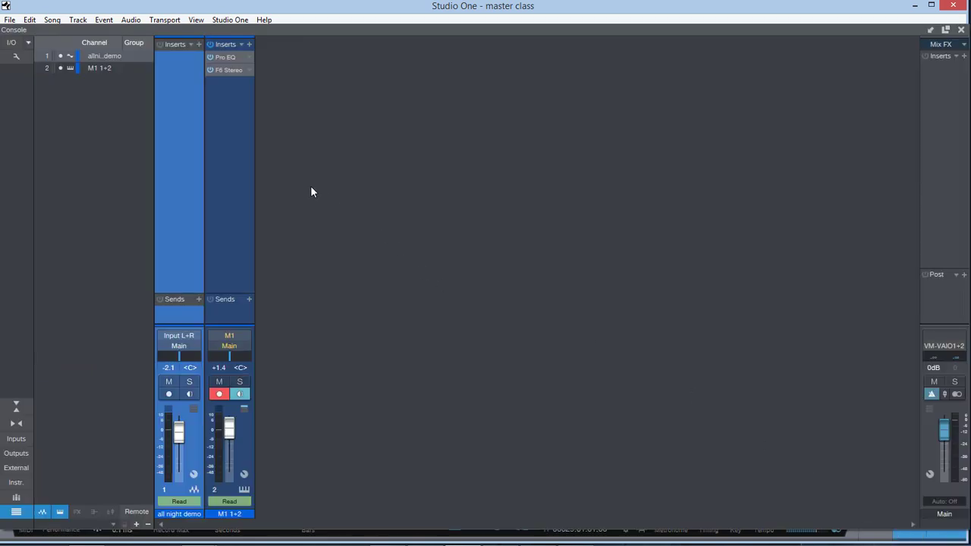
Step: Resize the console window to sit below the menu bar and lengthen the channel faders
left_click(945, 31)
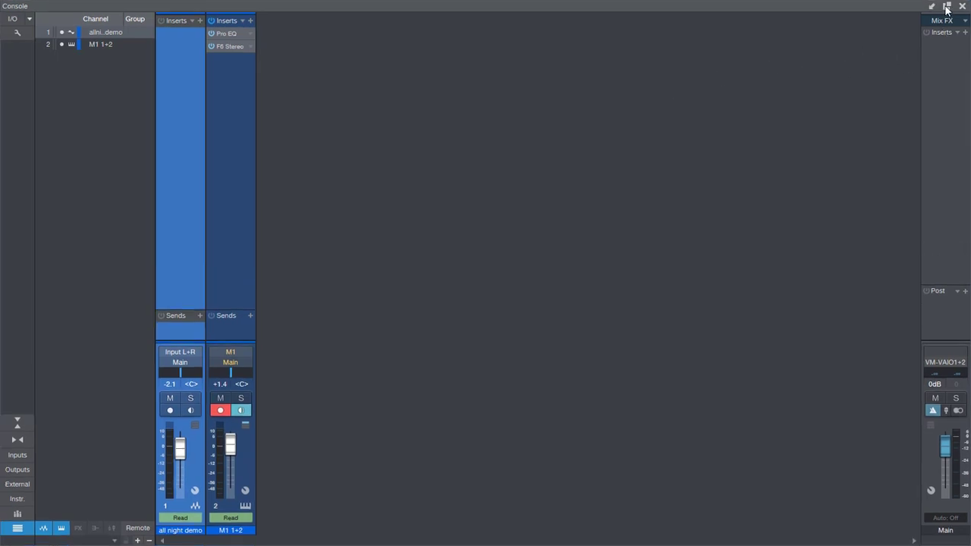
left_click(946, 9)
mouse_move(765, 26)
left_mouse_down()
mouse_move(767, 104)
mouse_move(768, 45)
left_mouse_up()
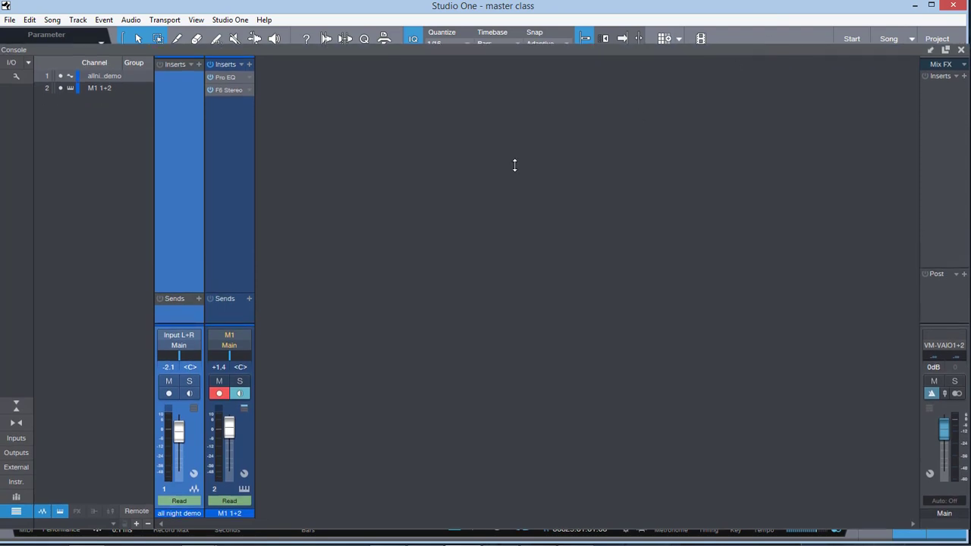
left_click_drag(242, 322, 250, 262)
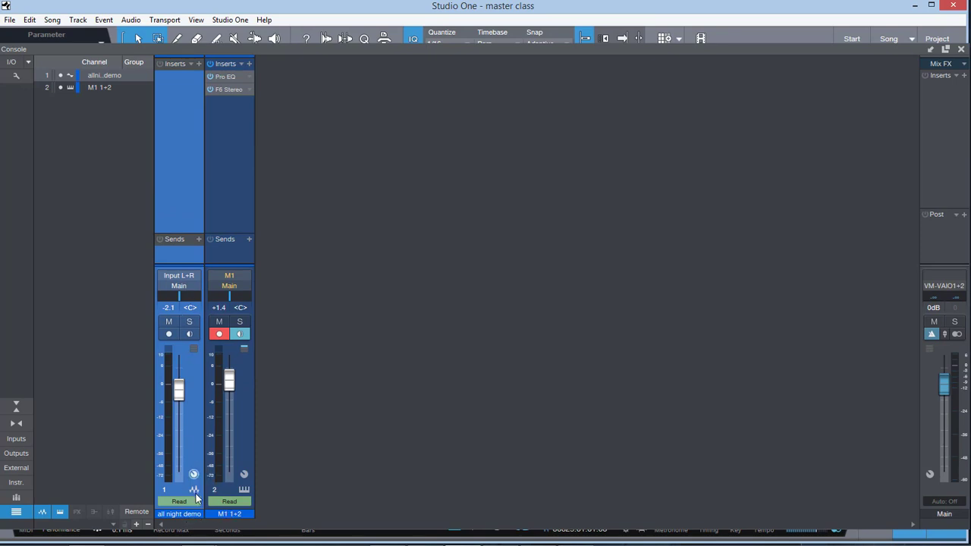
Step: Remove the F6 Stereo insert from the M1 channel
left_click(241, 429)
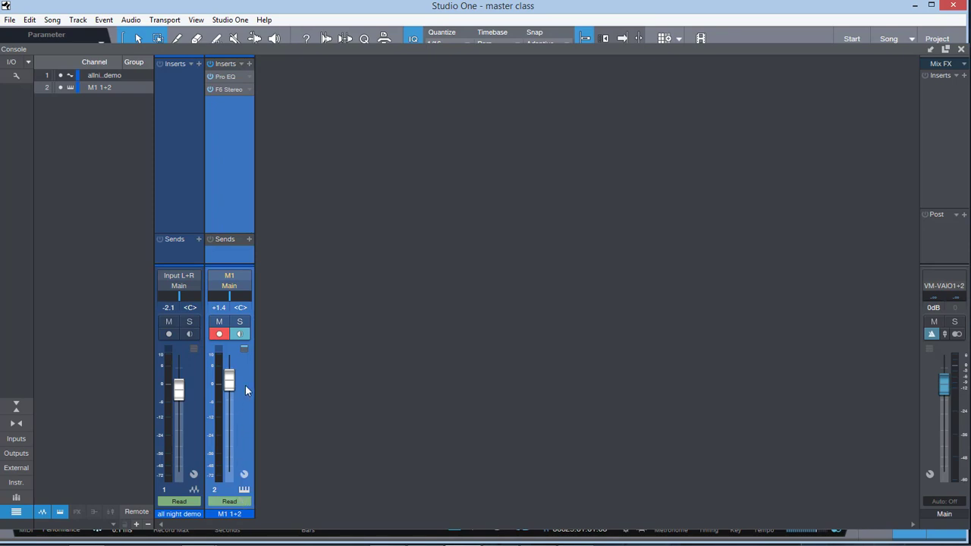
left_click(250, 90)
left_click(269, 217)
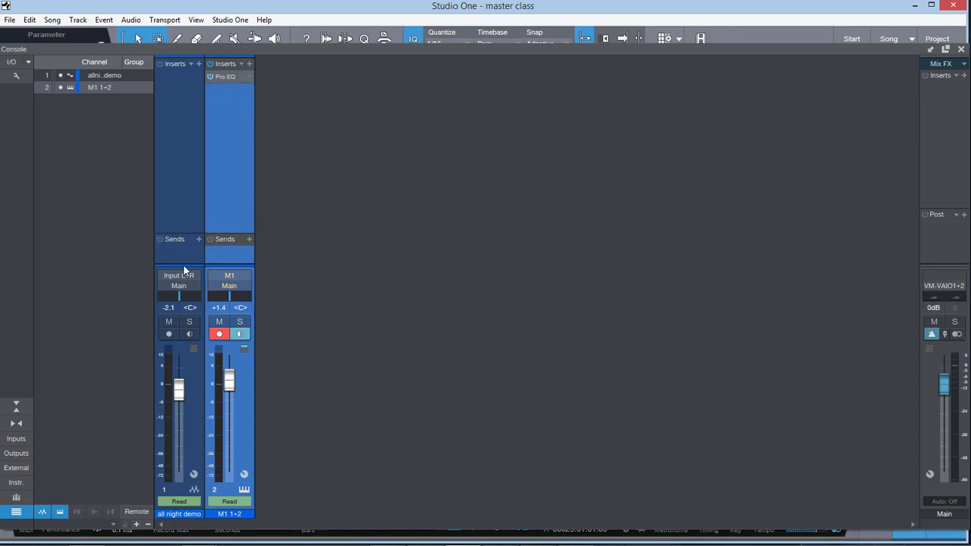
Step: Demonstrate the console's small and narrow channel views, returning to the large, wide view
left_click(13, 409)
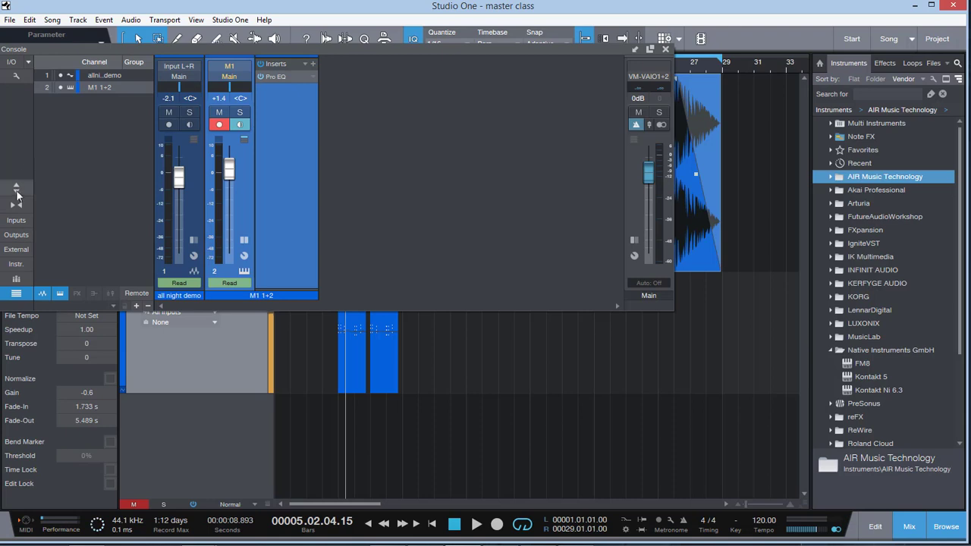
left_click(16, 194)
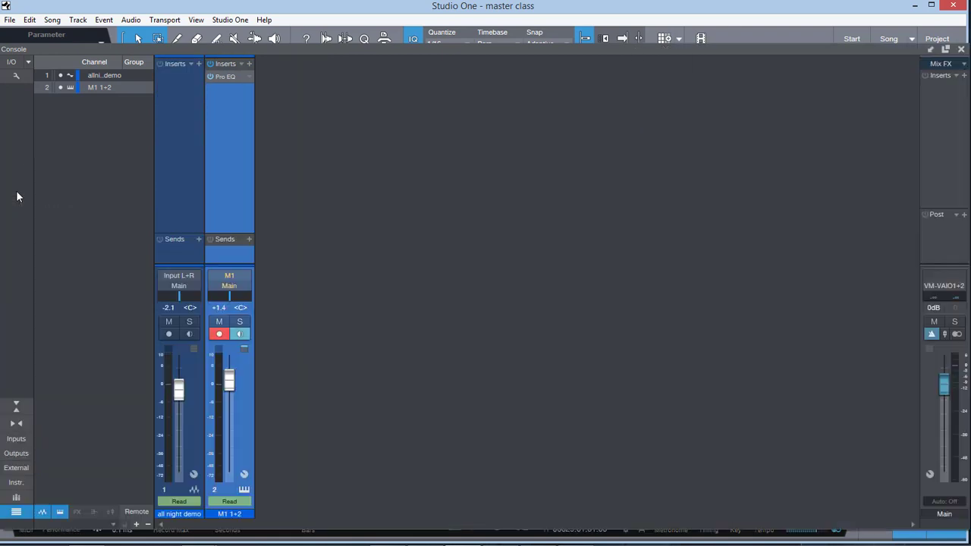
left_click(16, 425)
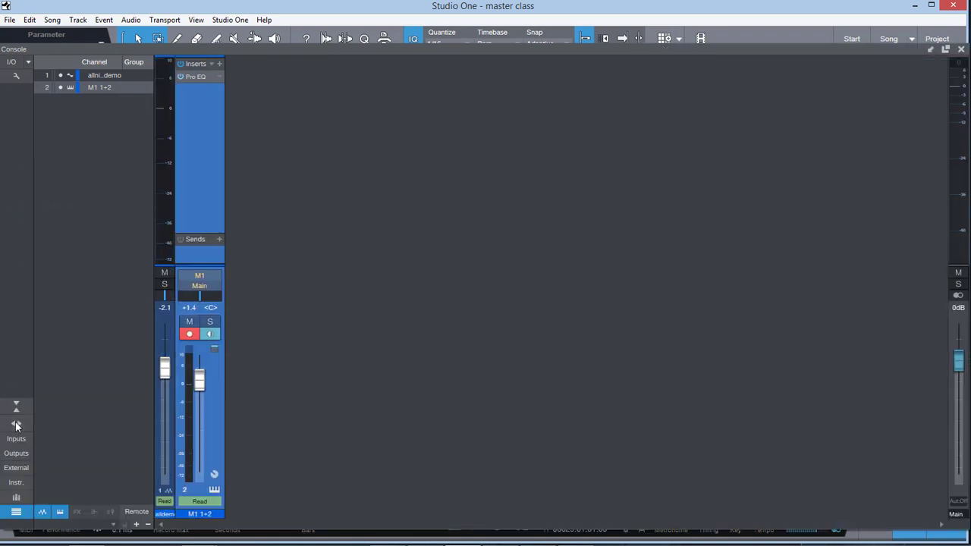
left_click(16, 425)
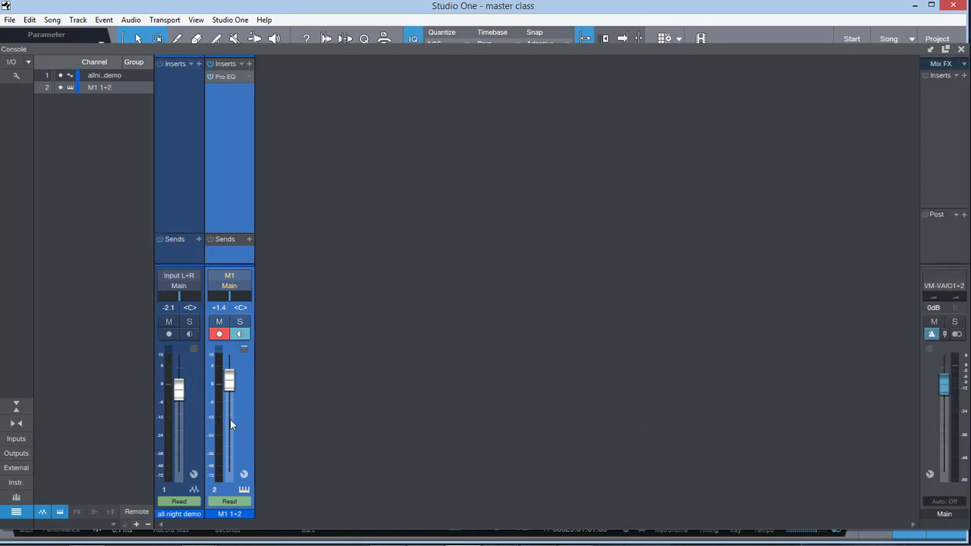
left_click(19, 423)
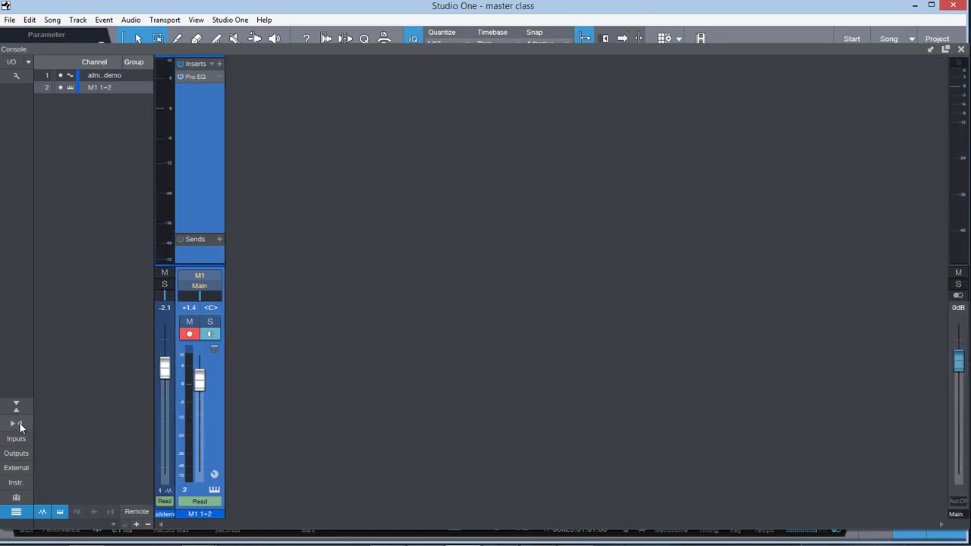
left_click(19, 423)
Step: Toggle the console's input and output channel displays on and off, leaving both shown
left_click(22, 443)
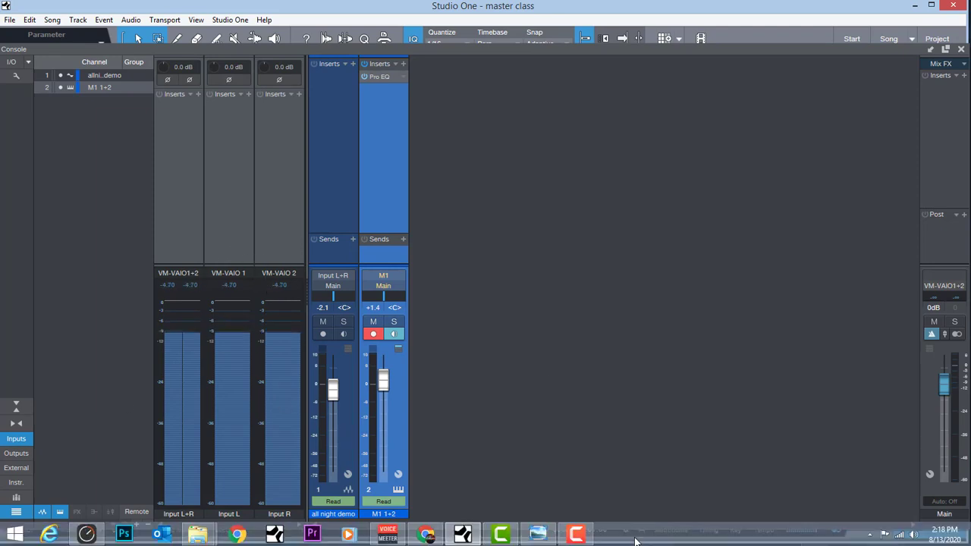
left_click(16, 439)
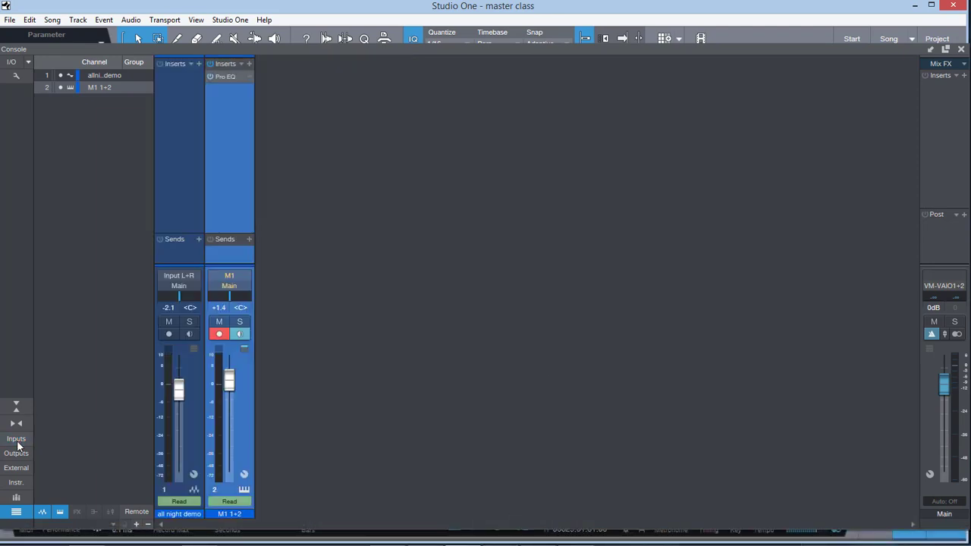
left_click(17, 454)
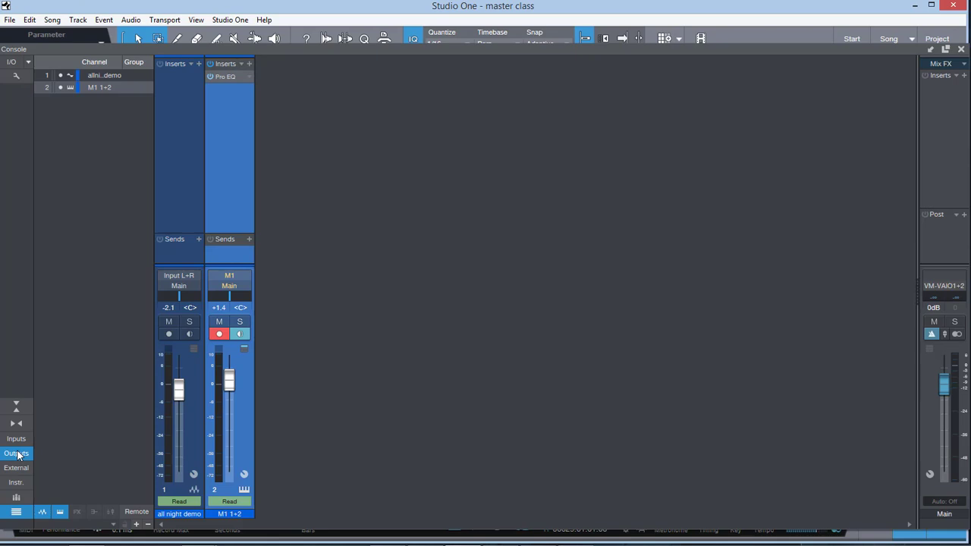
left_click(16, 453)
left_click(16, 454)
left_click(17, 440)
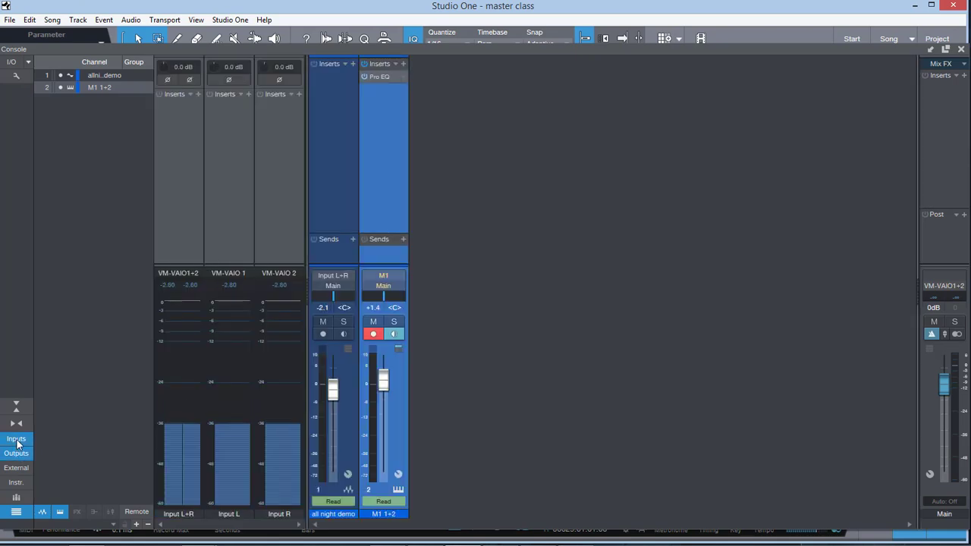
left_click(17, 452)
left_click(17, 442)
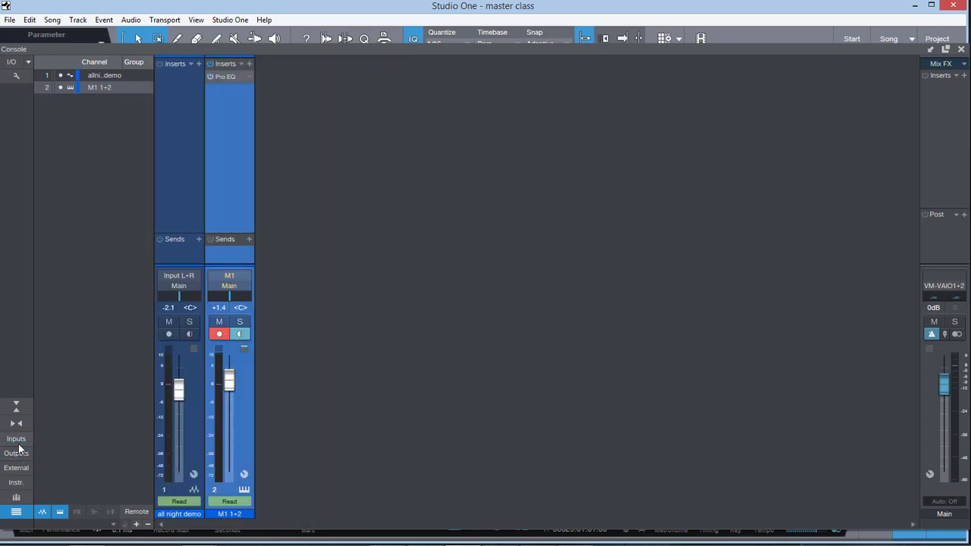
left_click(17, 440)
left_click(18, 452)
left_click(17, 440)
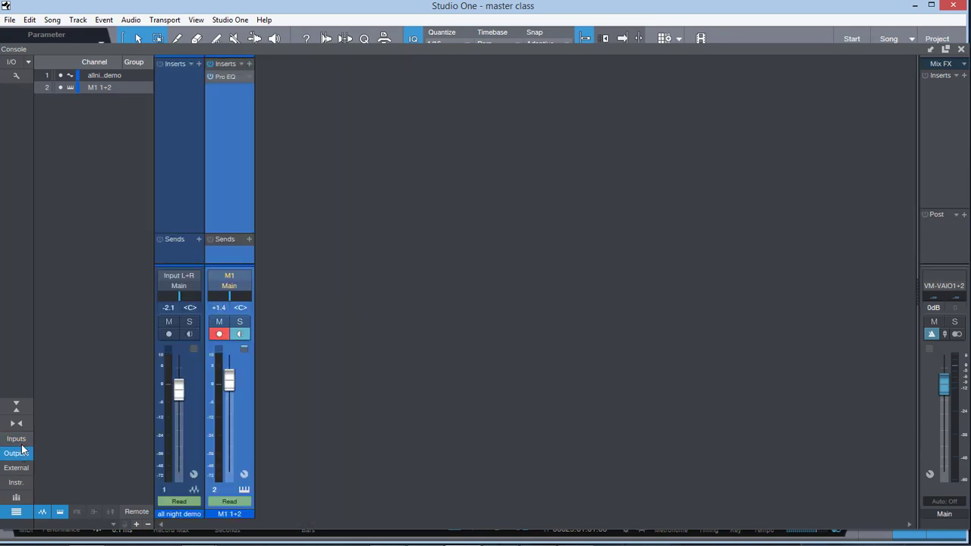
left_click(17, 440)
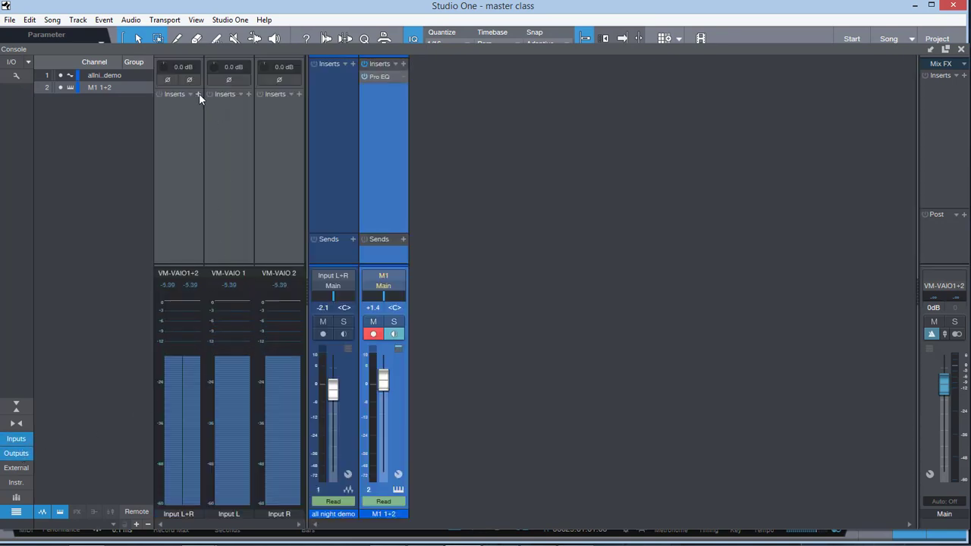
Step: View the console's external devices list and hide it again
left_click(16, 468)
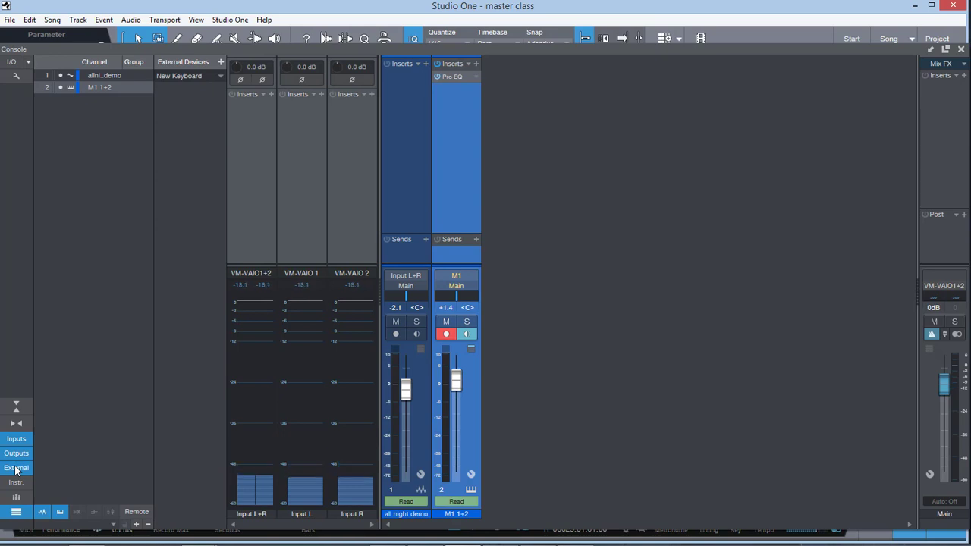
left_click(16, 468)
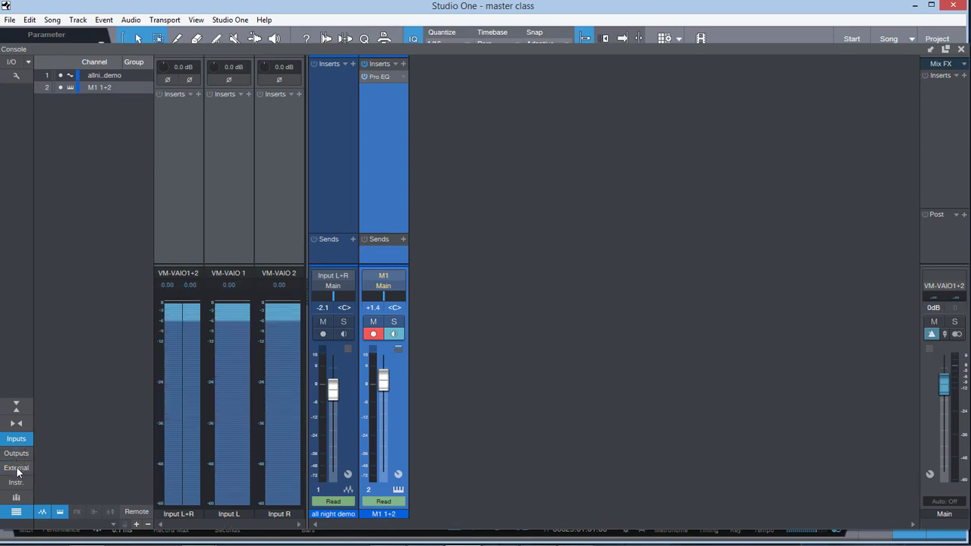
Step: Show the console's instrument rack and browse the reFX vendor folder in its add-instrument list
left_click(16, 484)
left_click(16, 484)
left_click(16, 483)
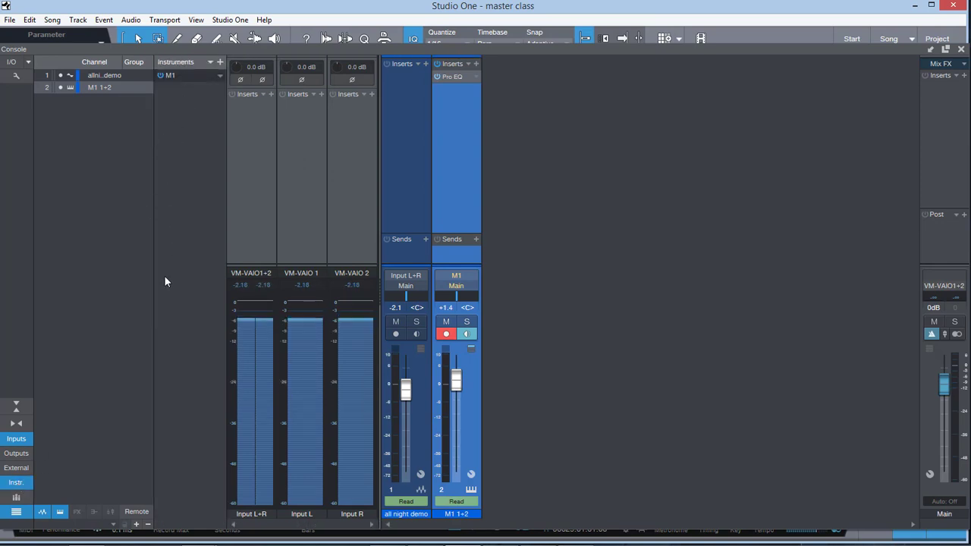
left_click(220, 62)
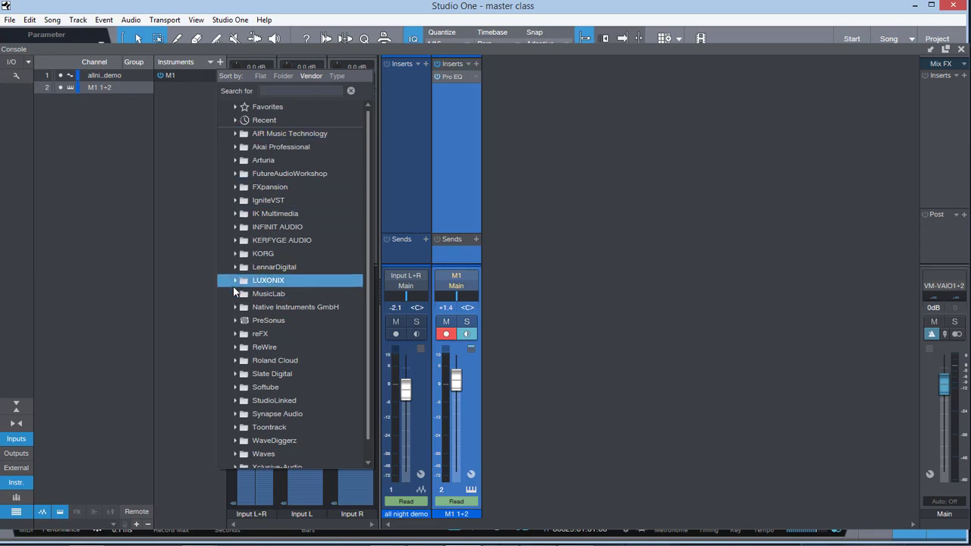
left_click(235, 333)
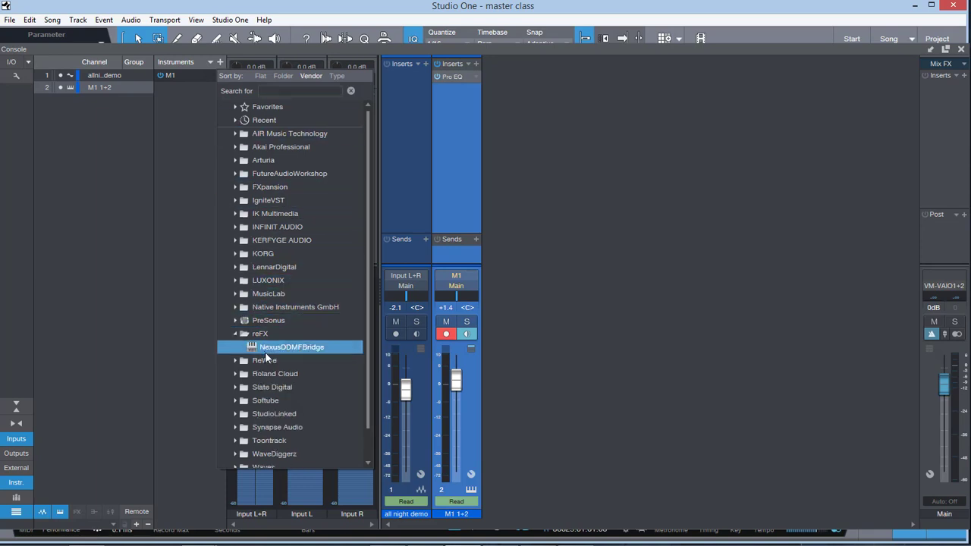
left_click(25, 473)
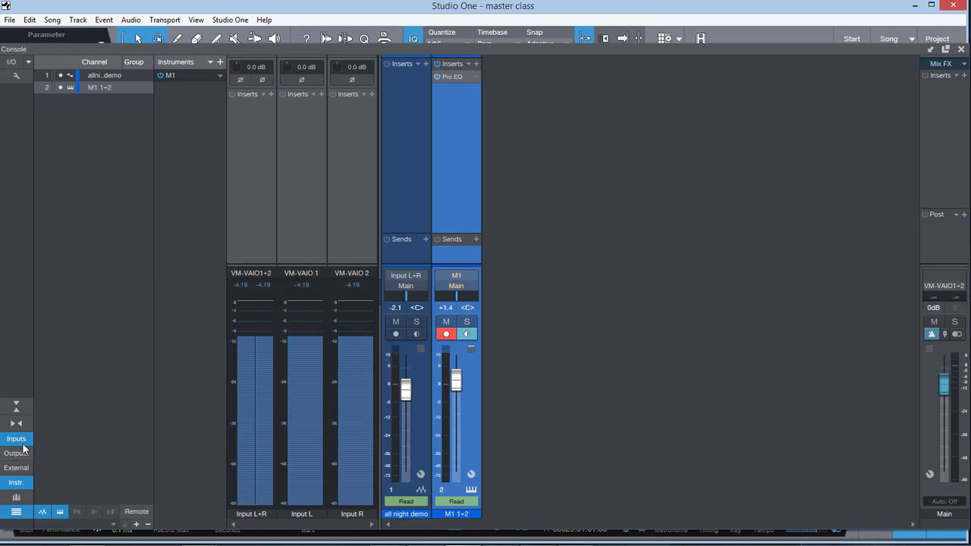
Step: Hide the console's input channels and instrument rack
left_click(16, 438)
left_click(19, 483)
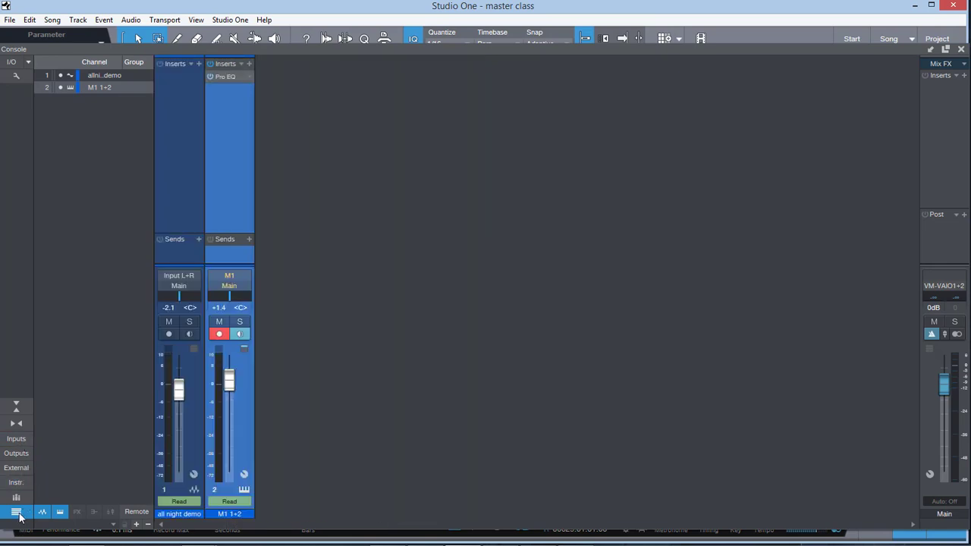
Step: Toggle the console's channel list off and on, and view the groups list before hiding it again
left_click(17, 513)
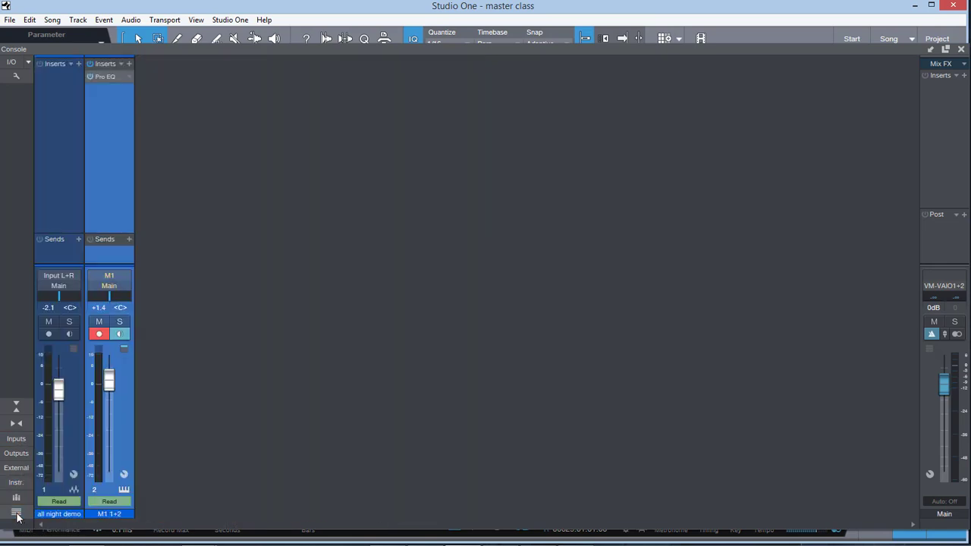
left_click(17, 513)
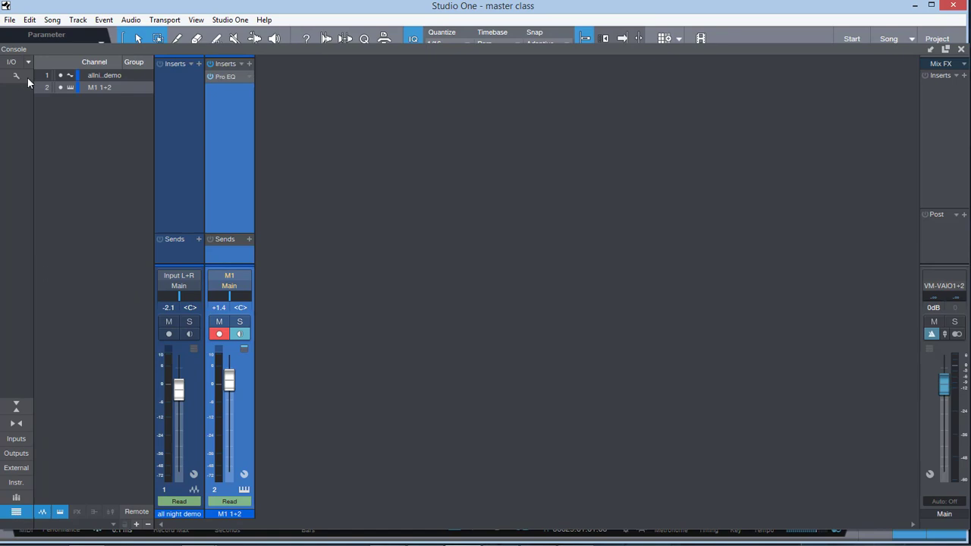
left_click(16, 500)
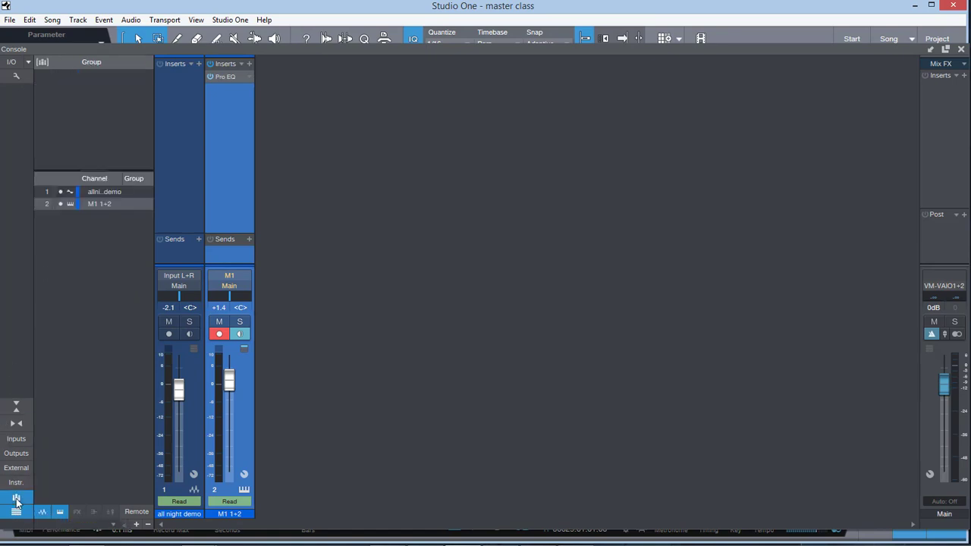
left_click(16, 500)
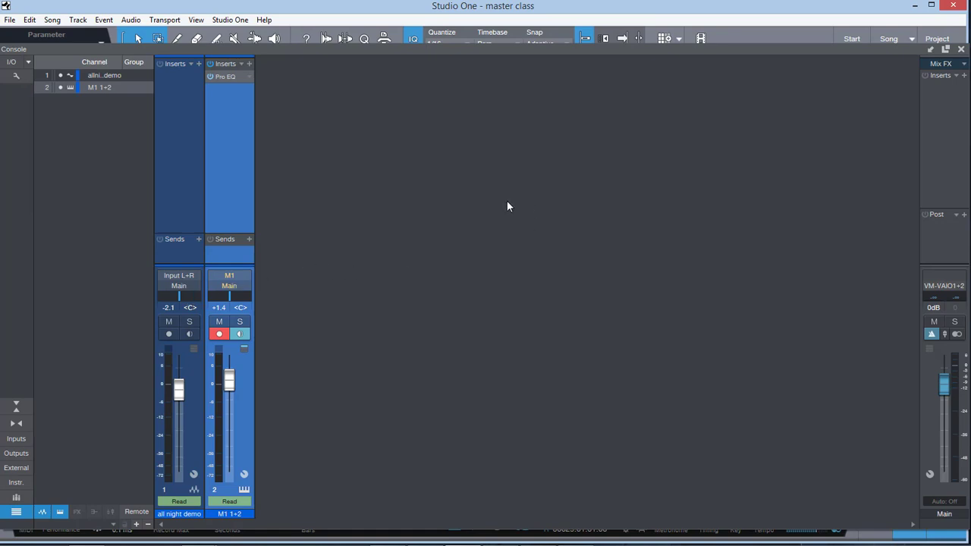
Step: Select the all night demo channel and shorten the console's inserts and sends area to give the faders more height
right_click(490, 235)
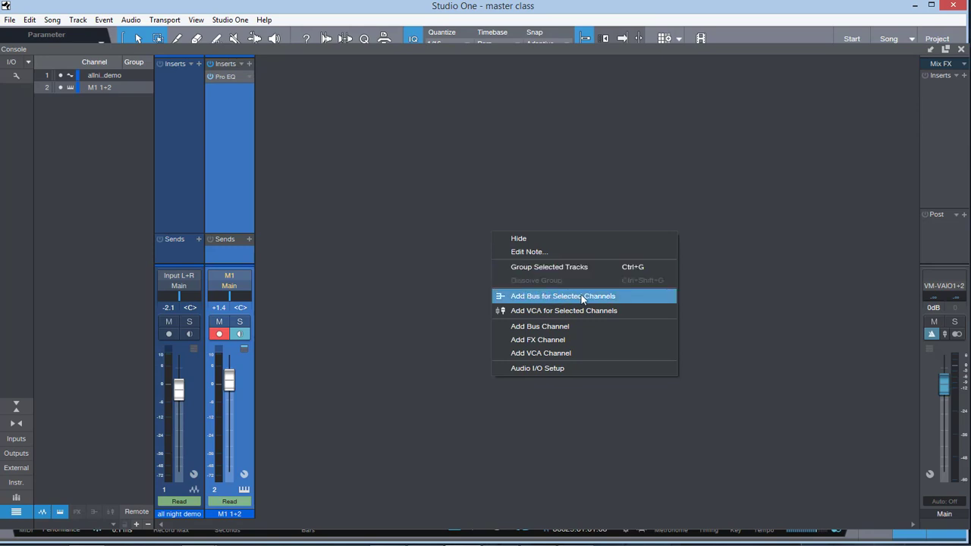
left_click(351, 375)
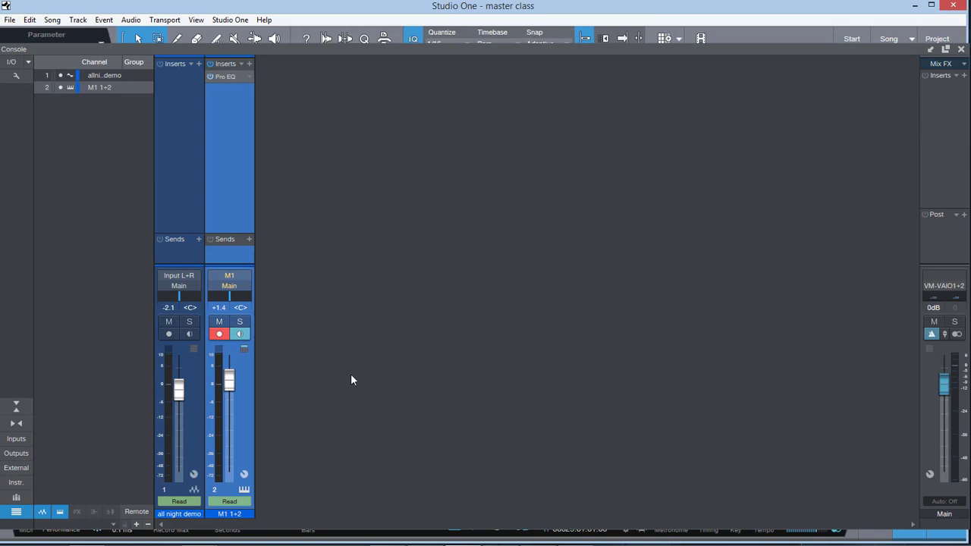
left_click(191, 424)
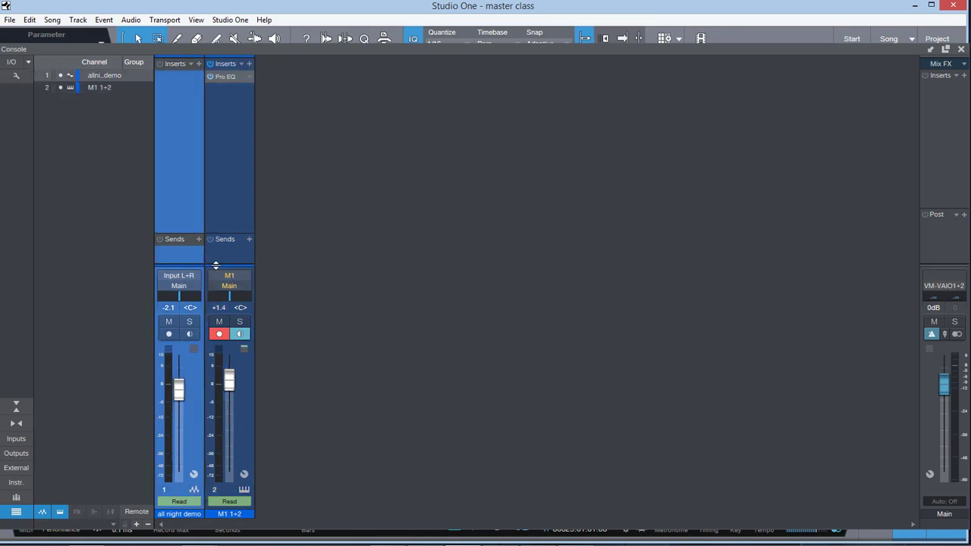
left_click_drag(215, 265, 218, 235)
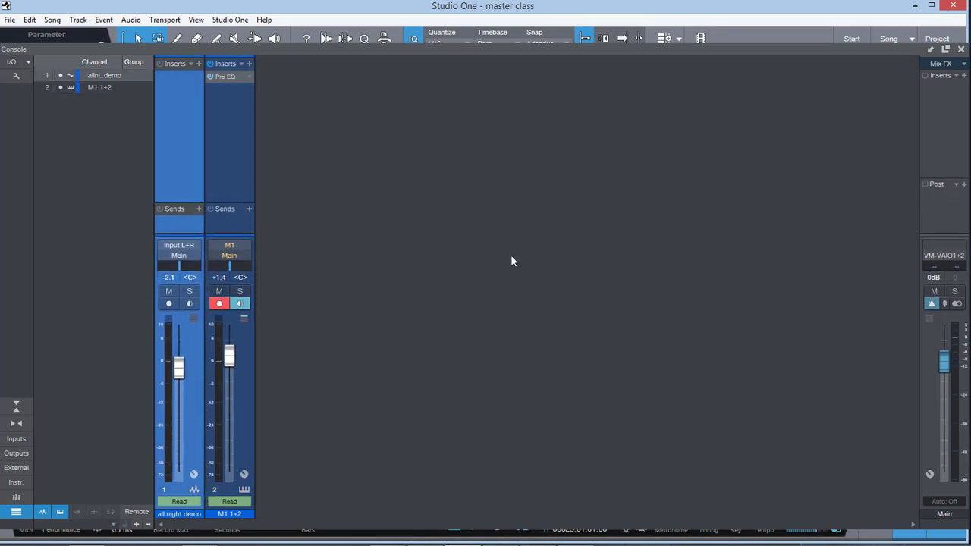
Step: Add an FX channel to the console and remove it again
right_click(486, 254)
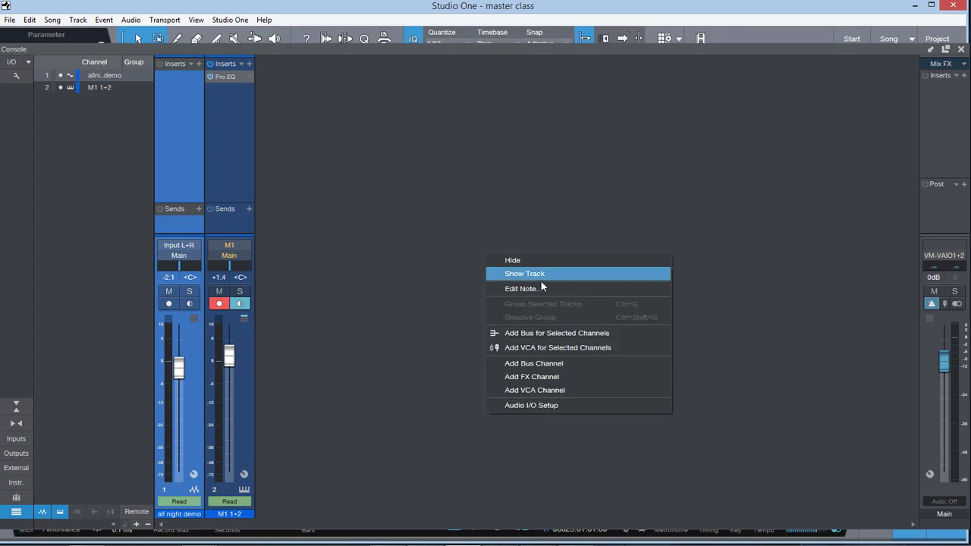
left_click(558, 377)
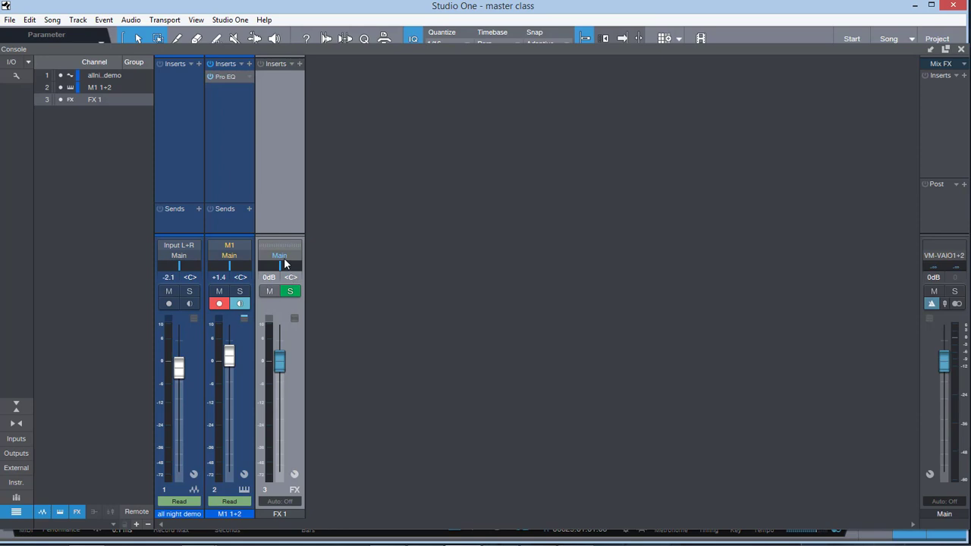
right_click(294, 379)
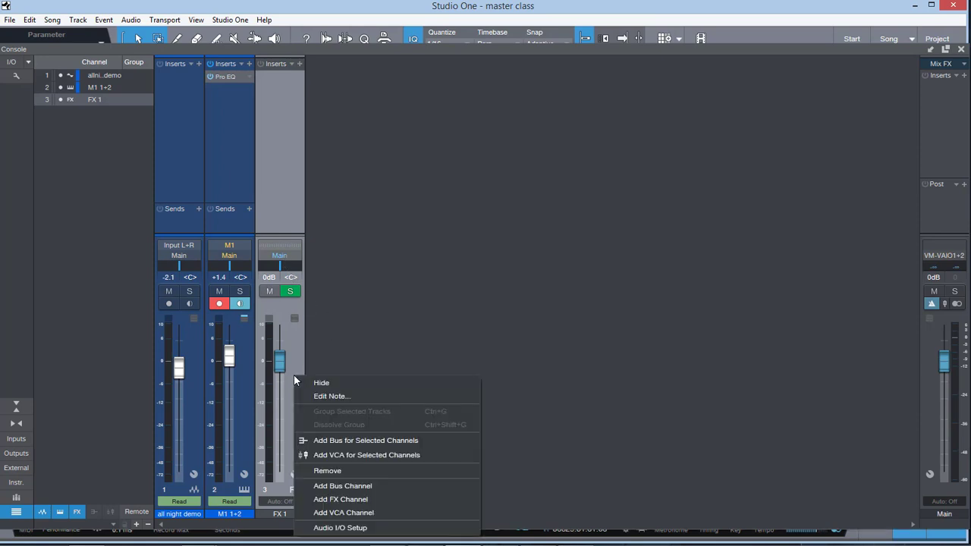
left_click(343, 468)
right_click(455, 345)
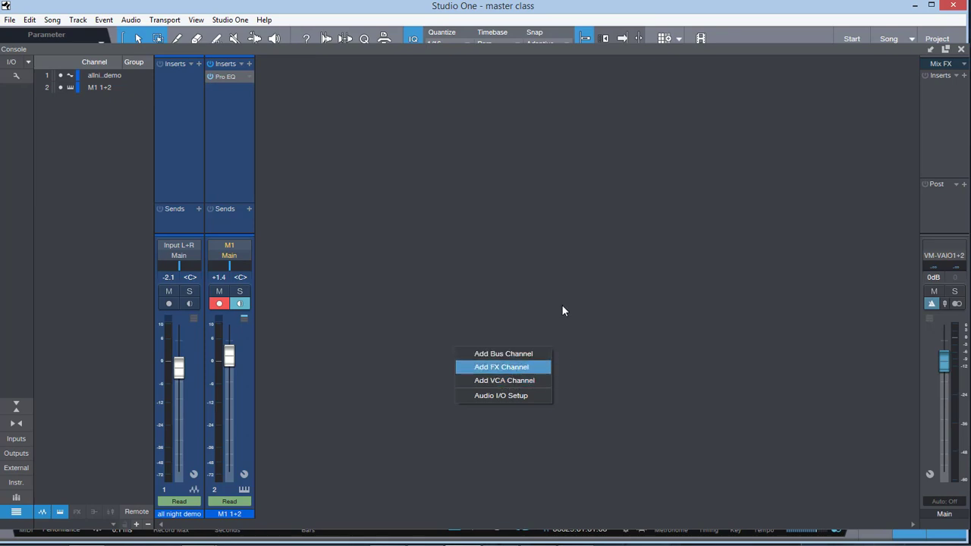
left_click(505, 278)
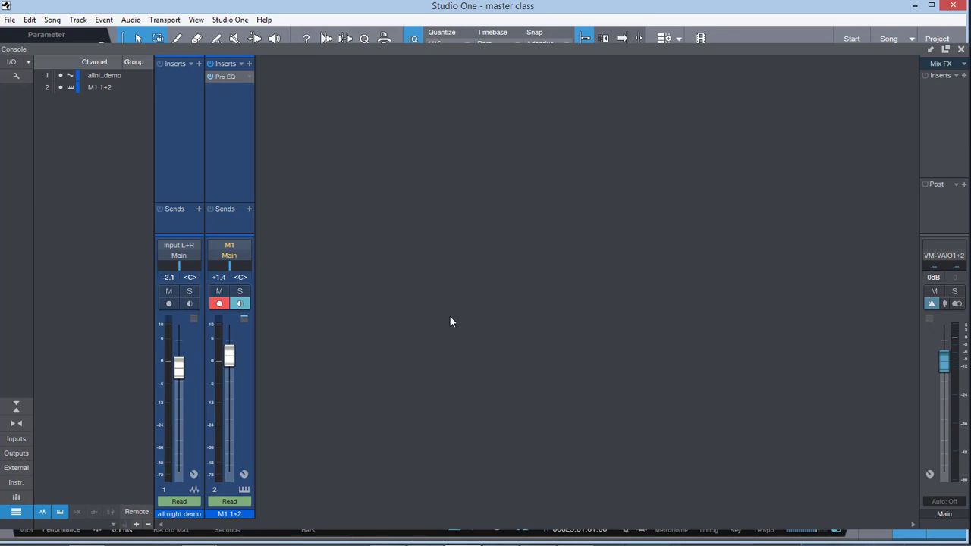
Step: Add a bus channel named "reverb" to the console and hide the channel list
right_click(478, 288)
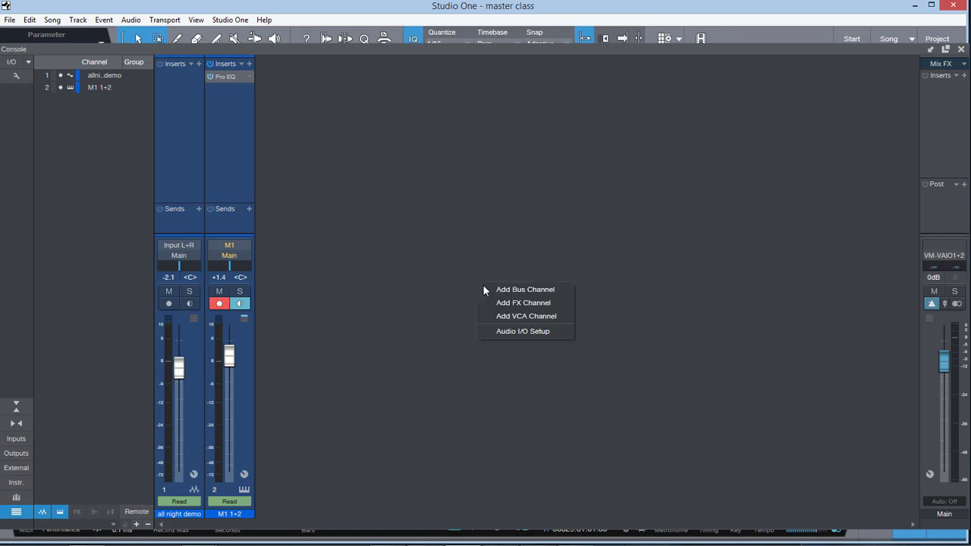
left_click(530, 294)
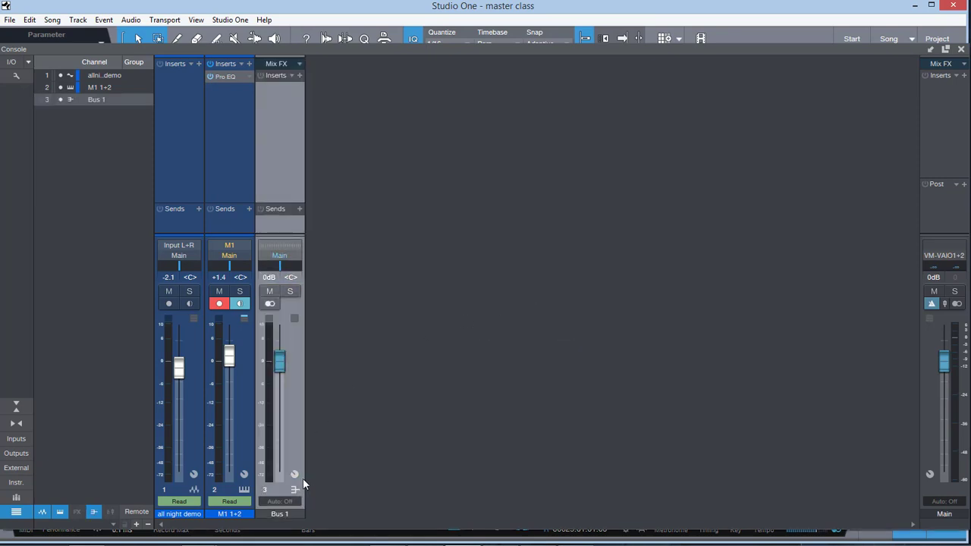
double_click(286, 514)
double_click(281, 516)
key("BackSpace")
type("b")
key("Return")
left_click(16, 512)
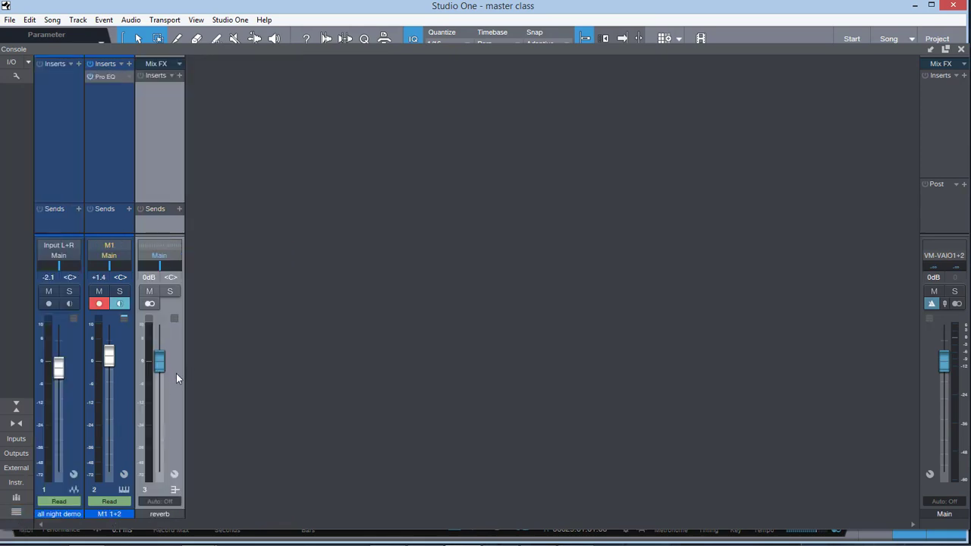
Step: View the reverb bus's output routing options and further increase the height of the console's fader area
left_click(158, 256)
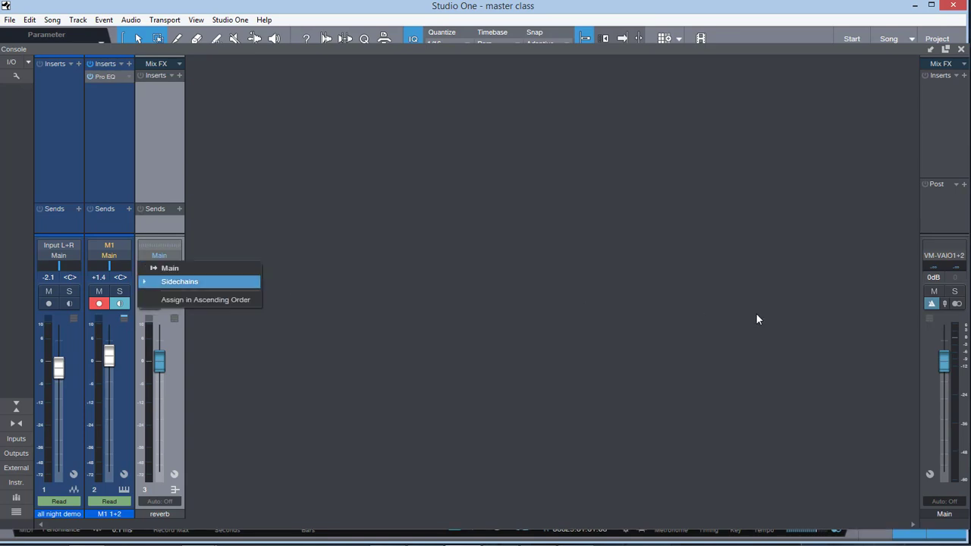
left_click(875, 340)
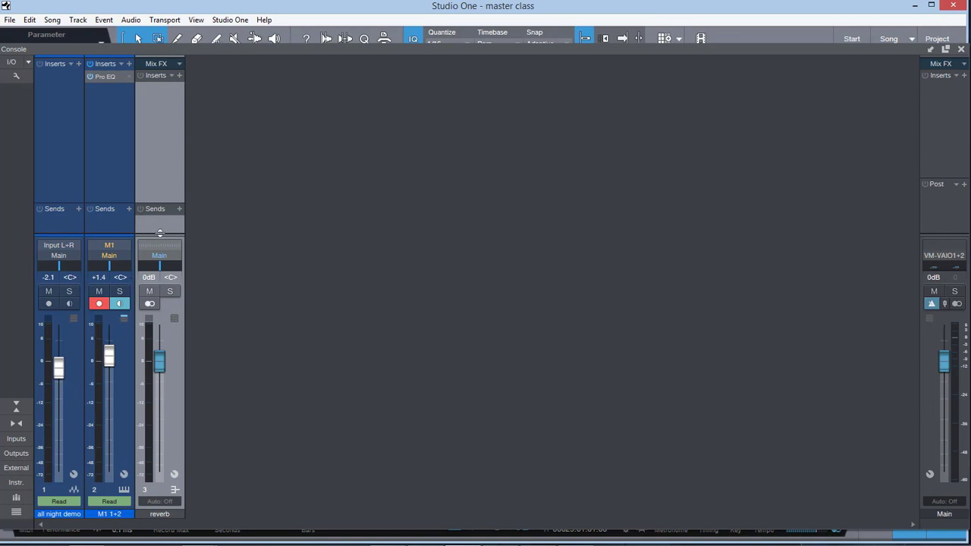
left_click_drag(160, 234, 167, 212)
Step: Search the effects for "rev", insert RVerb Stereo on the reverb bus, and enlarge the channels' sends sections slightly
left_click(179, 76)
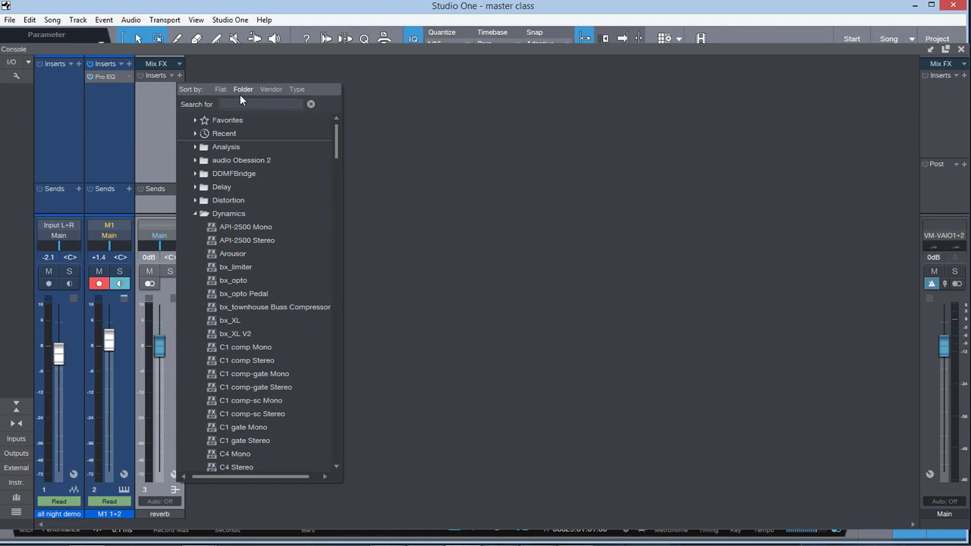
type("rev")
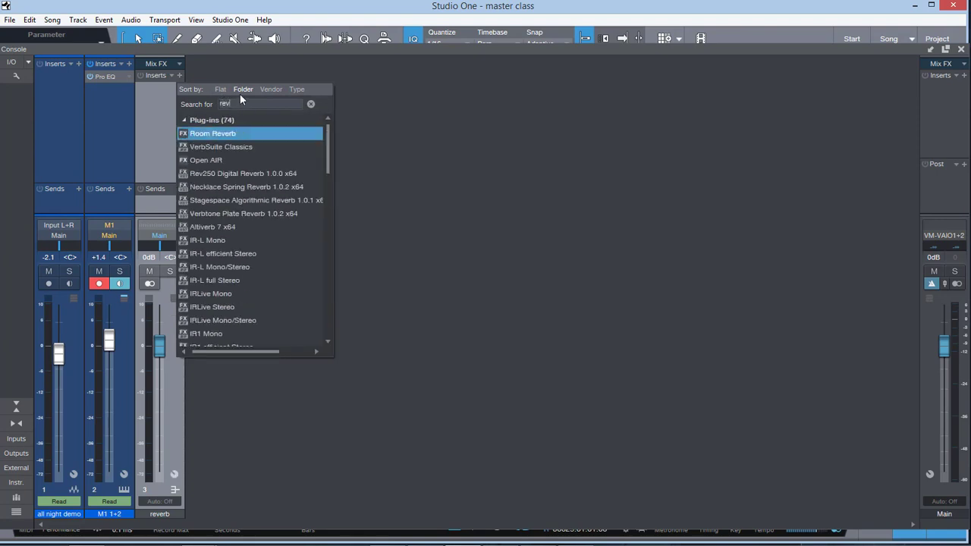
scroll(215, 158, "down", 5)
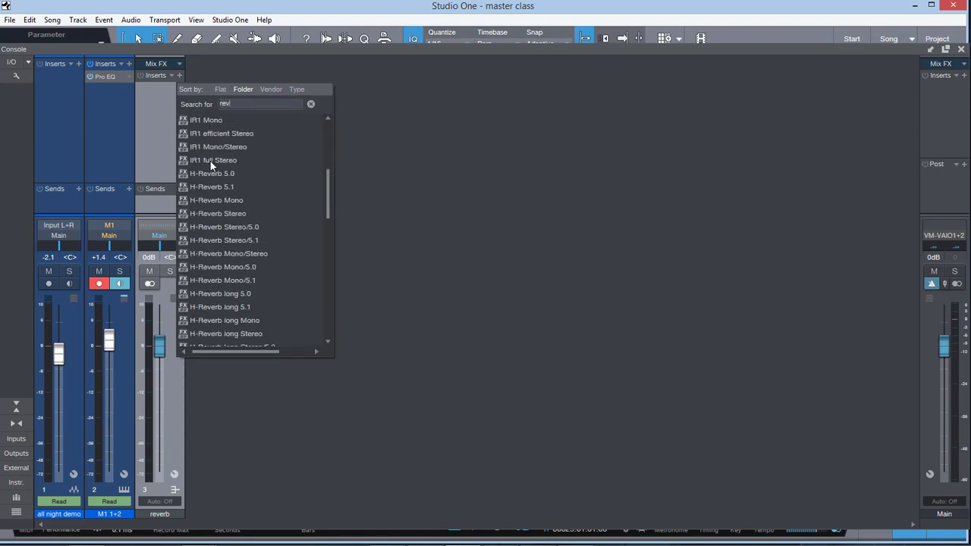
scroll(210, 161, "down", 10)
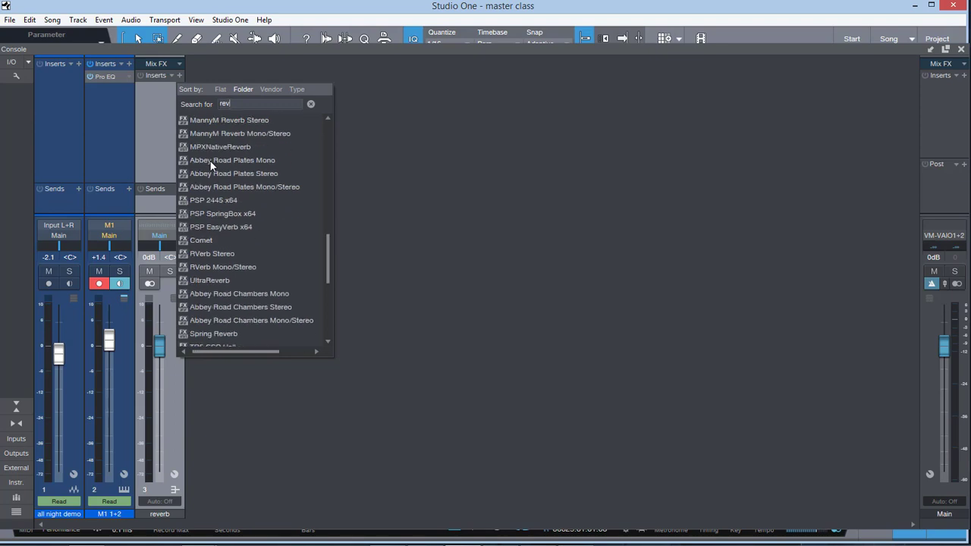
double_click(217, 256)
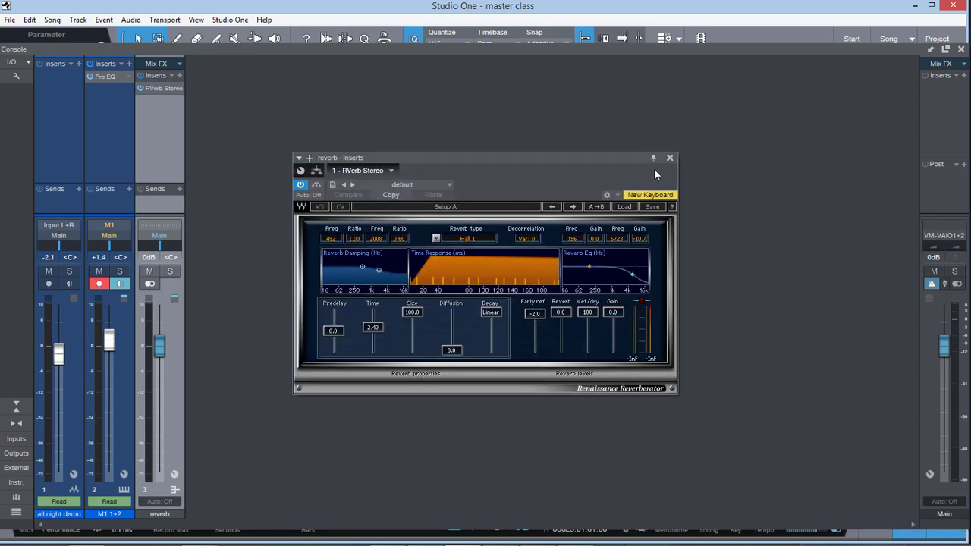
left_click_drag(634, 158, 701, 104)
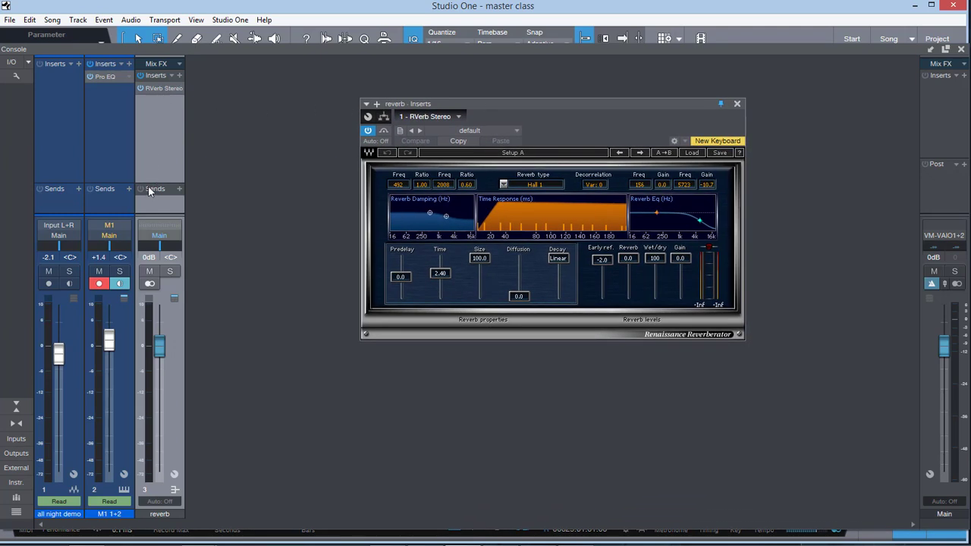
mouse_move(149, 191)
left_mouse_down()
mouse_move(149, 205)
mouse_move(148, 172)
mouse_move(147, 187)
left_mouse_up()
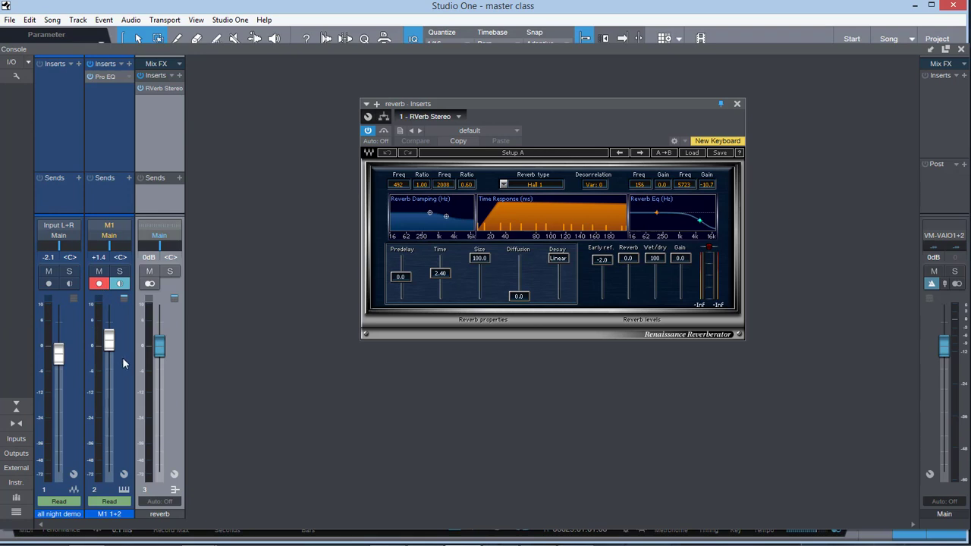
Step: Route the all night demo channel's output to the reverb bus and start playback
left_click(56, 235)
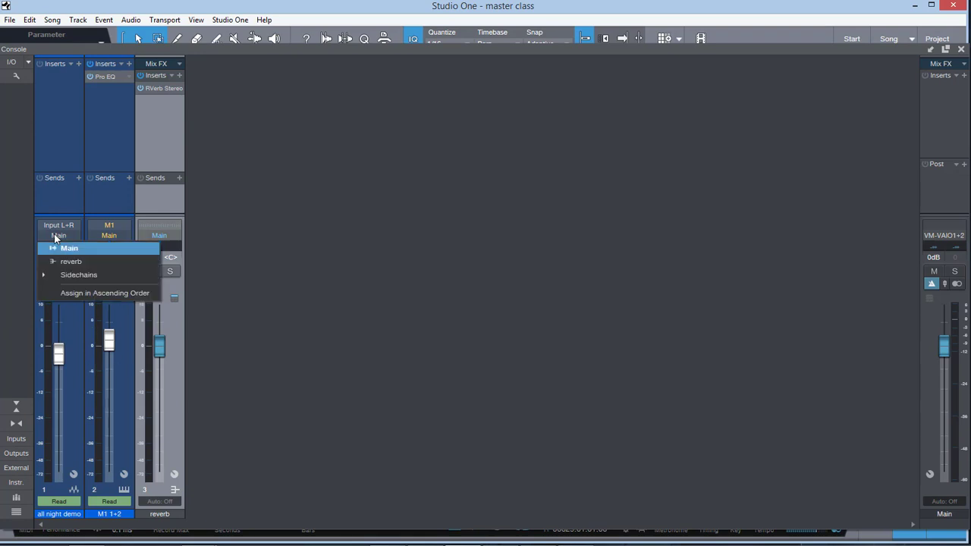
left_click(113, 234)
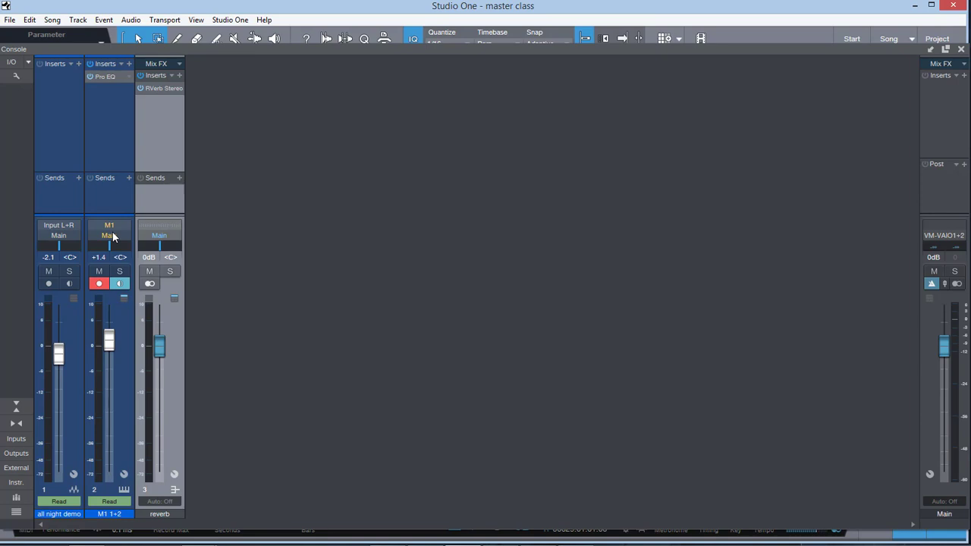
left_click(55, 237)
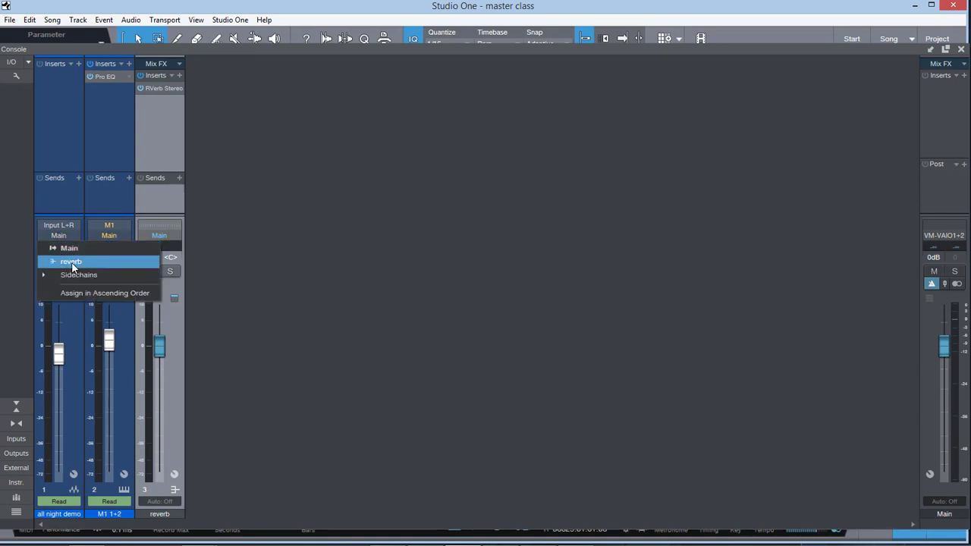
left_click(73, 264)
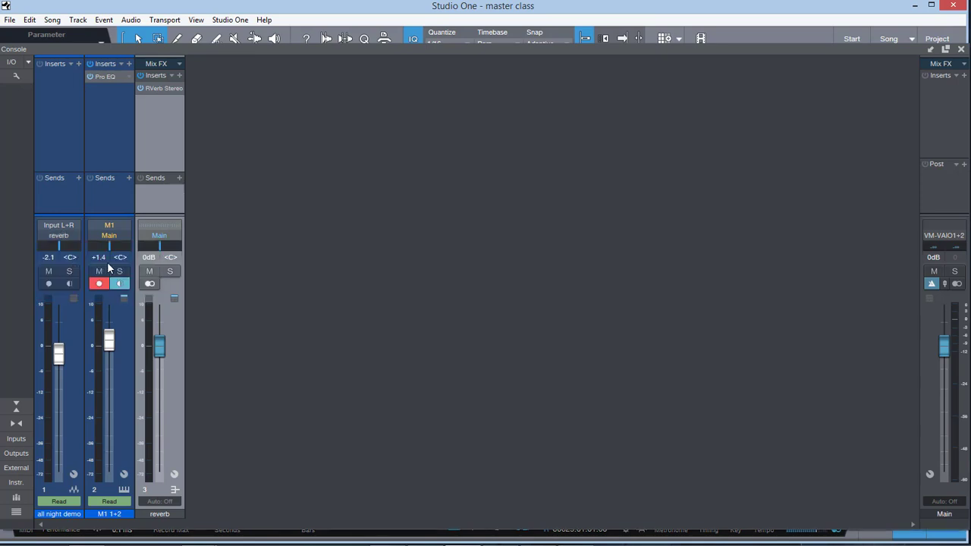
key("space")
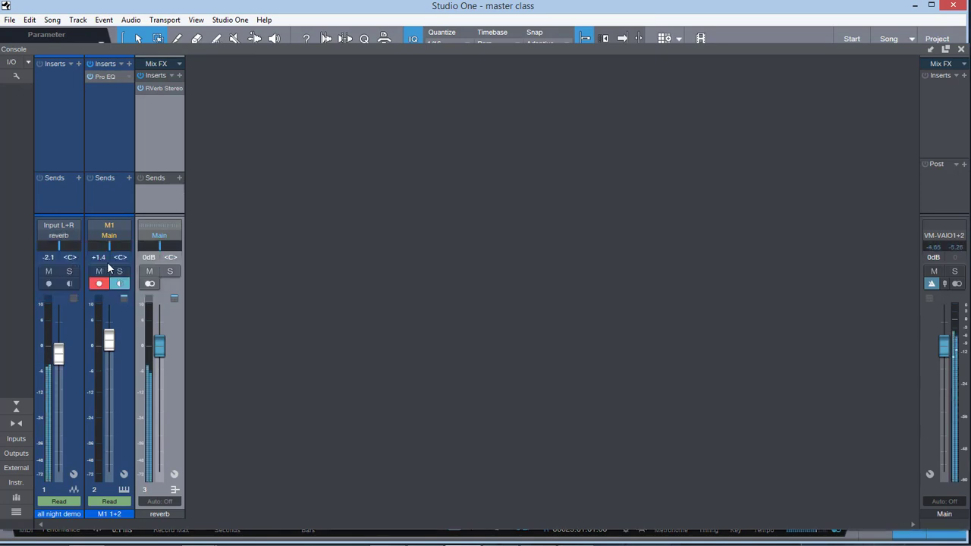
Step: Set the reverb bus's RVerb Stereo wet/dry mix to 50 and route the all night demo channel's output back to Main
left_click(160, 88)
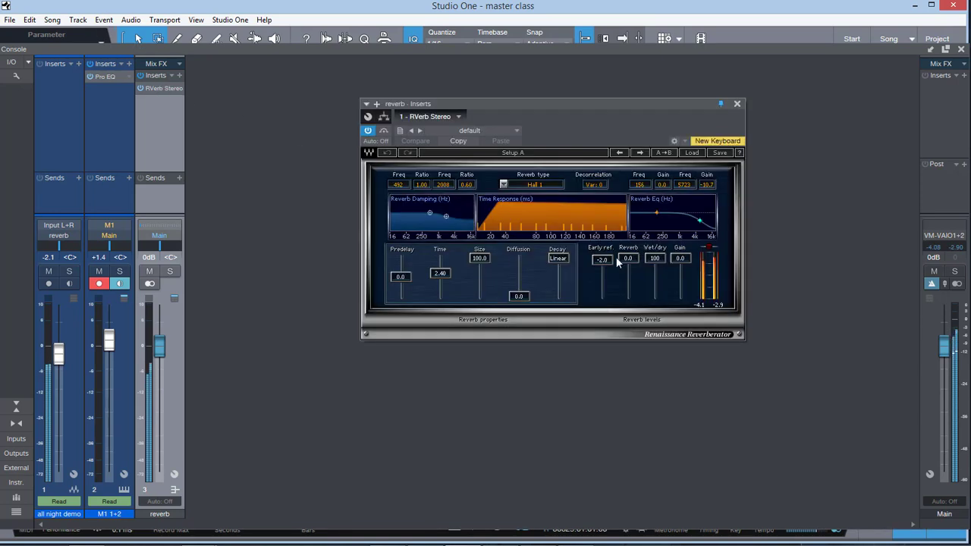
left_click_drag(653, 256, 654, 276)
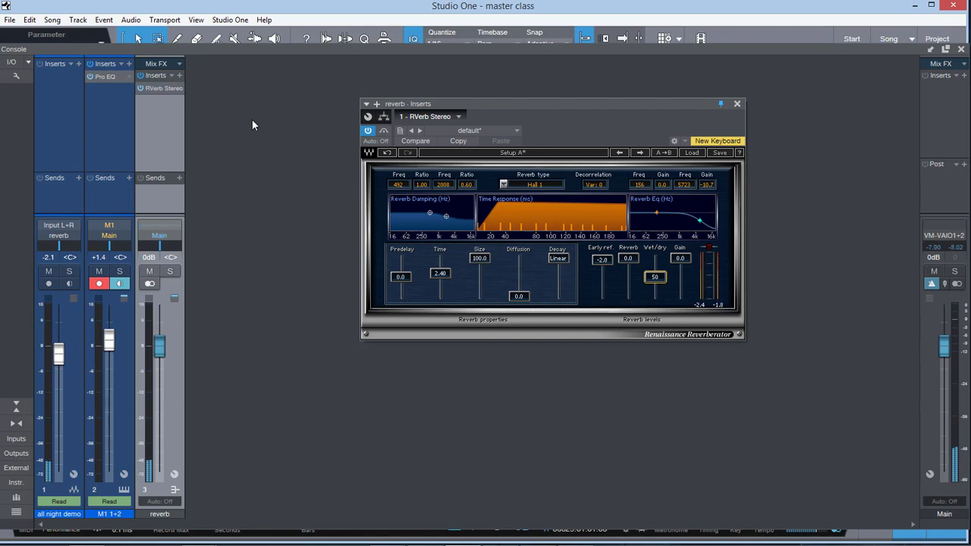
left_click(60, 234)
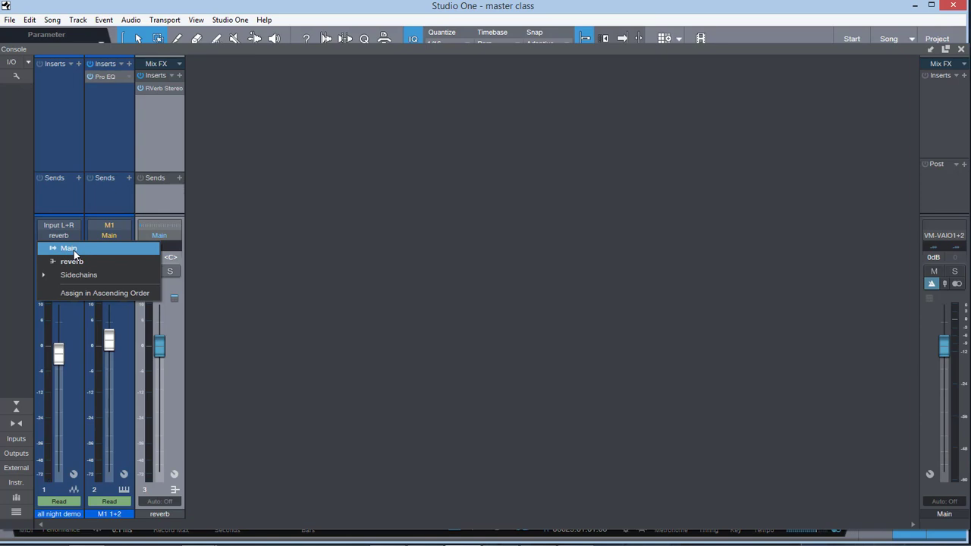
left_click(74, 250)
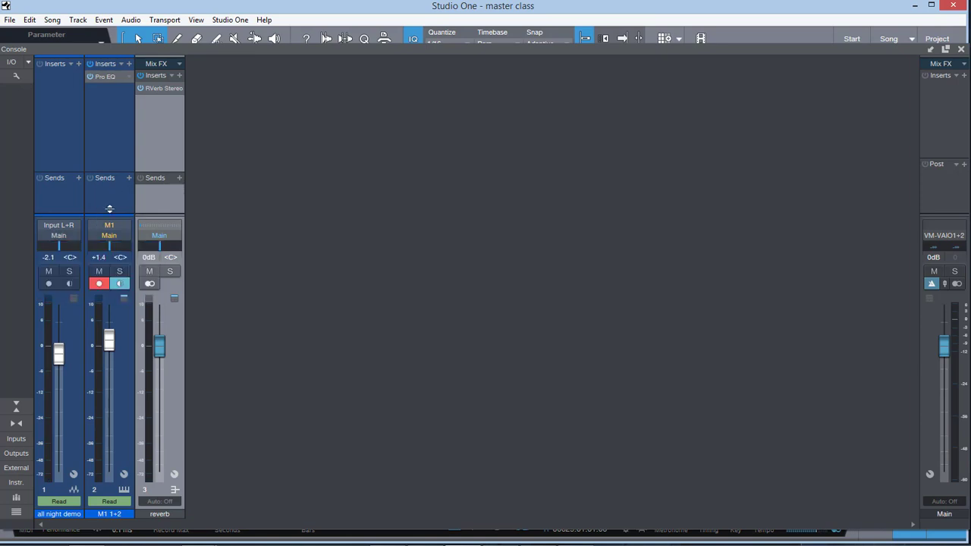
Step: Enlarge the channels' inserts and sends sections at the expense of the fader area, and show the console's Group list
left_click_drag(139, 175, 140, 138)
left_click_drag(154, 215, 140, 263)
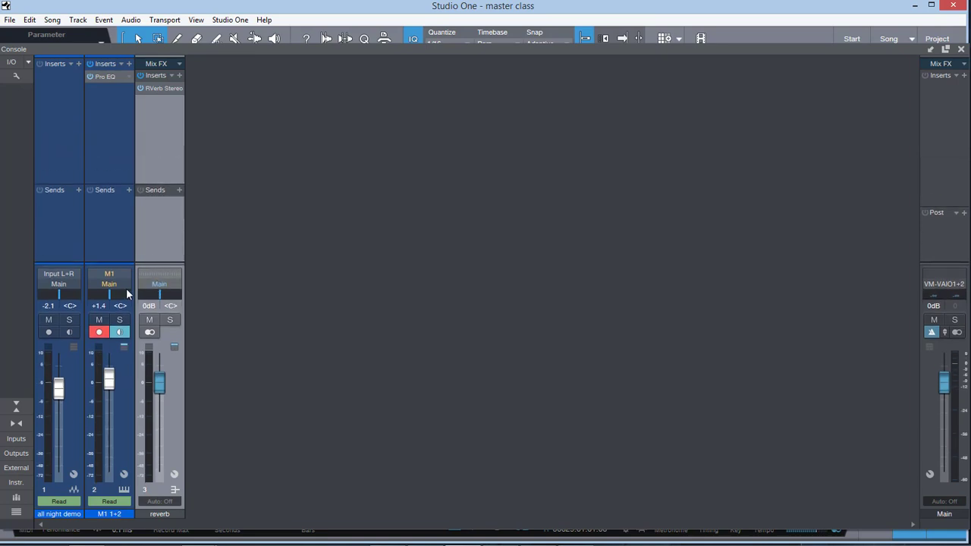
left_click(16, 497)
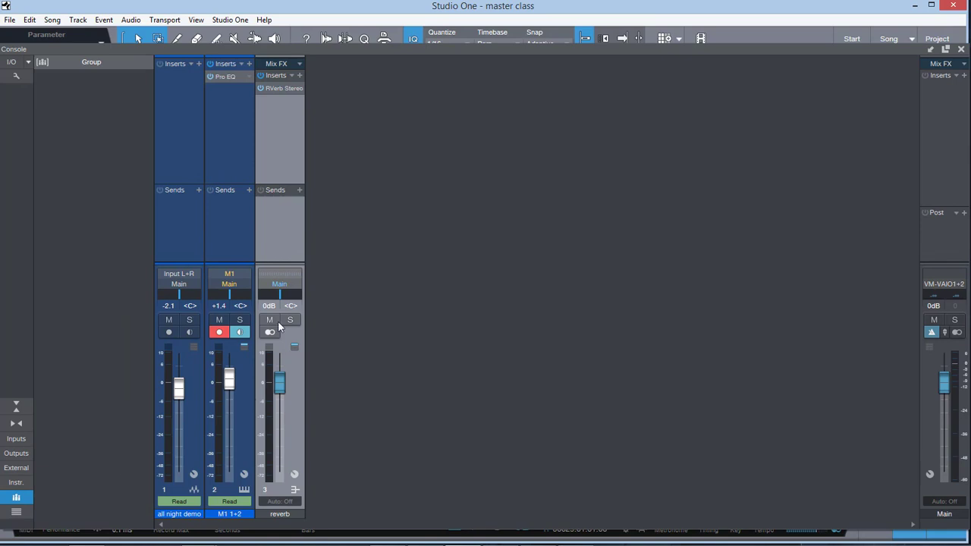
Step: Add a send from the all night demo channel to the reverb bus and switch its prefader option on and off again
left_click(200, 190)
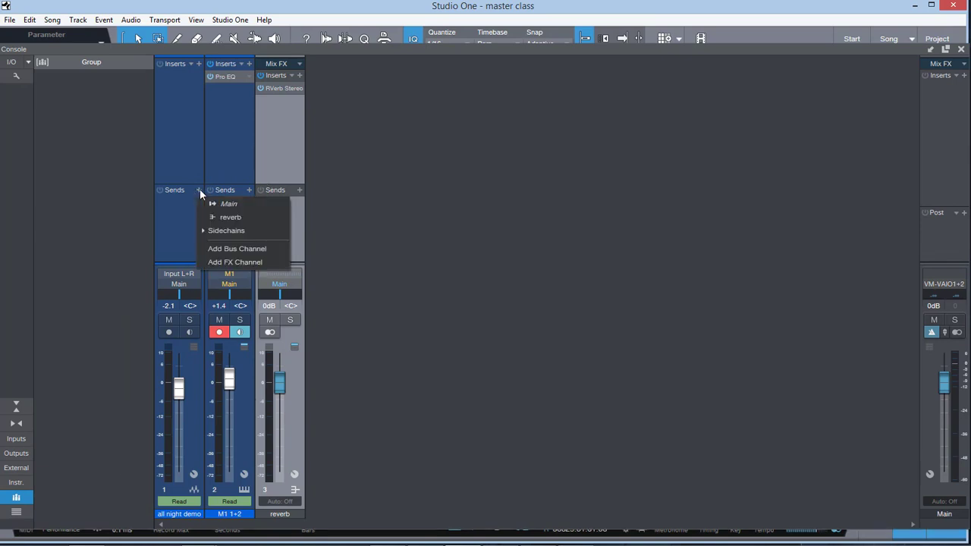
left_click(232, 219)
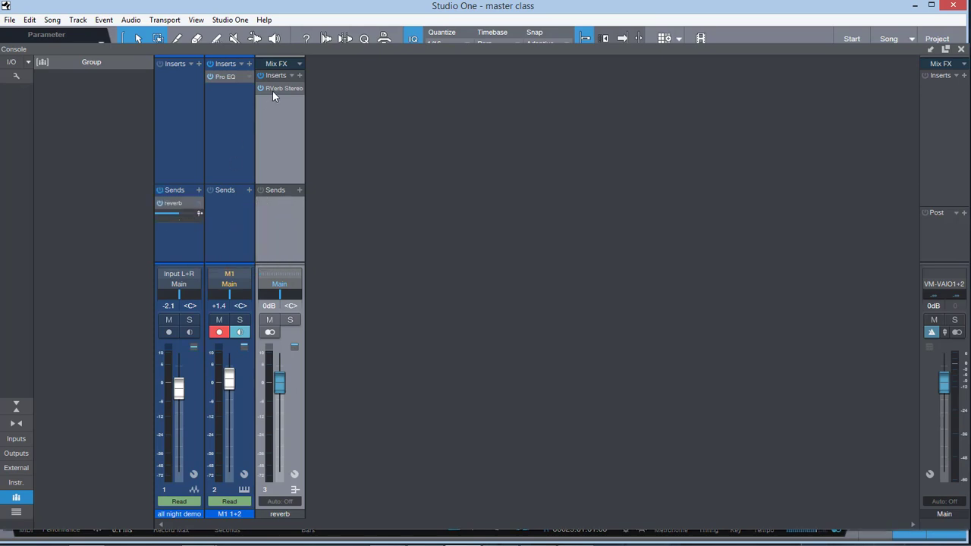
left_click(200, 215)
left_click(199, 215)
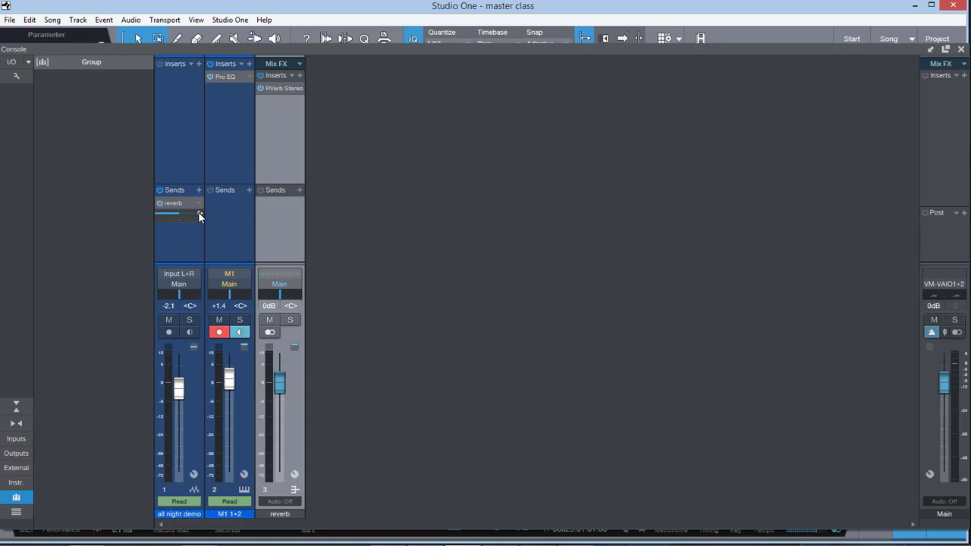
Step: With the song playing, set the RVerb Stereo wet/dry mix to 100 and lower its early reflections to -36.6
left_click(270, 88)
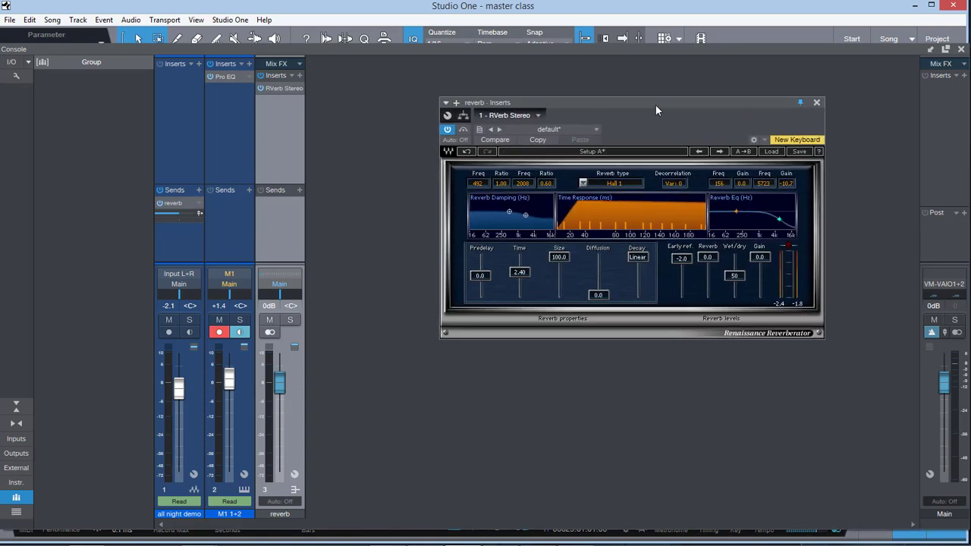
key("space")
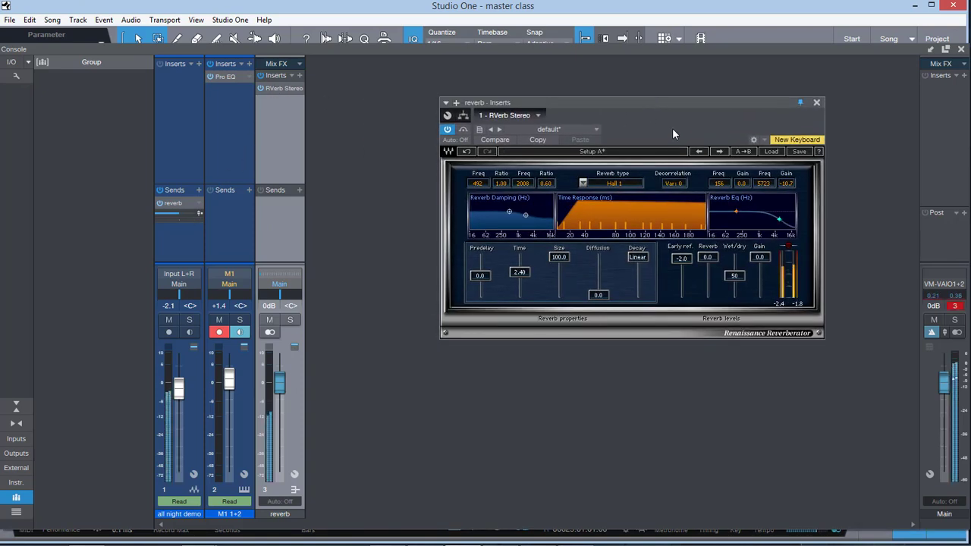
left_click(734, 276)
left_click_drag(734, 276, 734, 257)
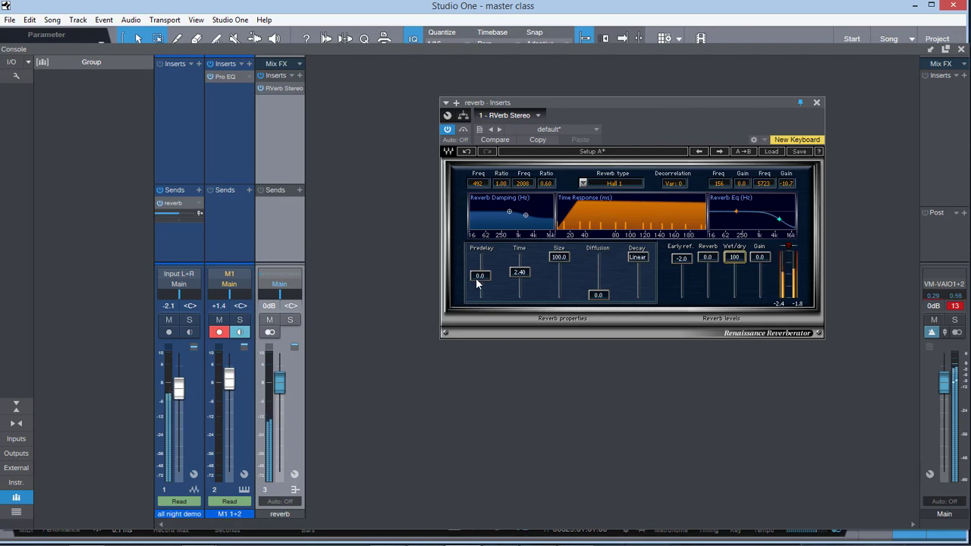
mouse_move(176, 213)
left_click_drag(671, 281, 671, 315)
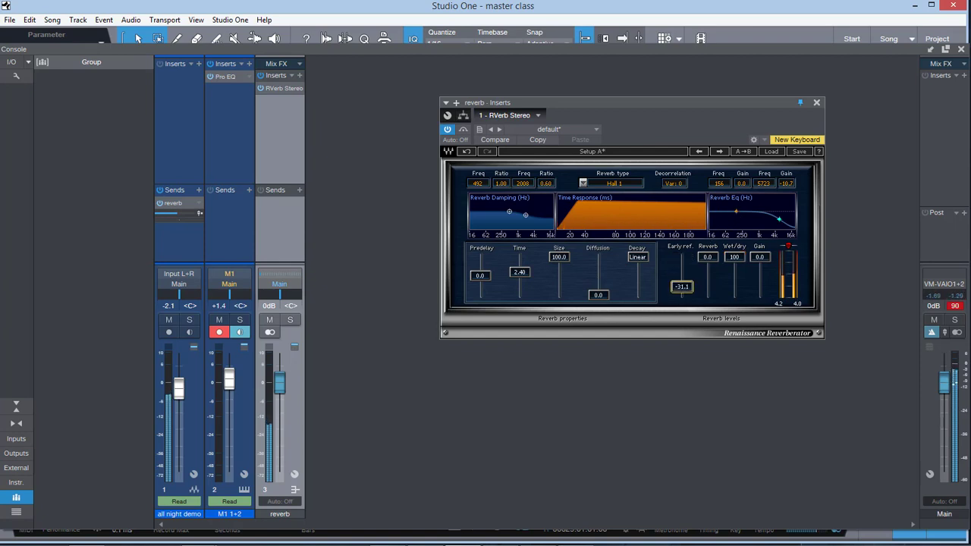
Step: Try the all night demo's reverb send at various levels with prefader on and off, and lower the reverb bus fader to -0.6 dB
mouse_move(174, 213)
left_mouse_down()
mouse_move(186, 212)
mouse_move(172, 215)
left_mouse_up()
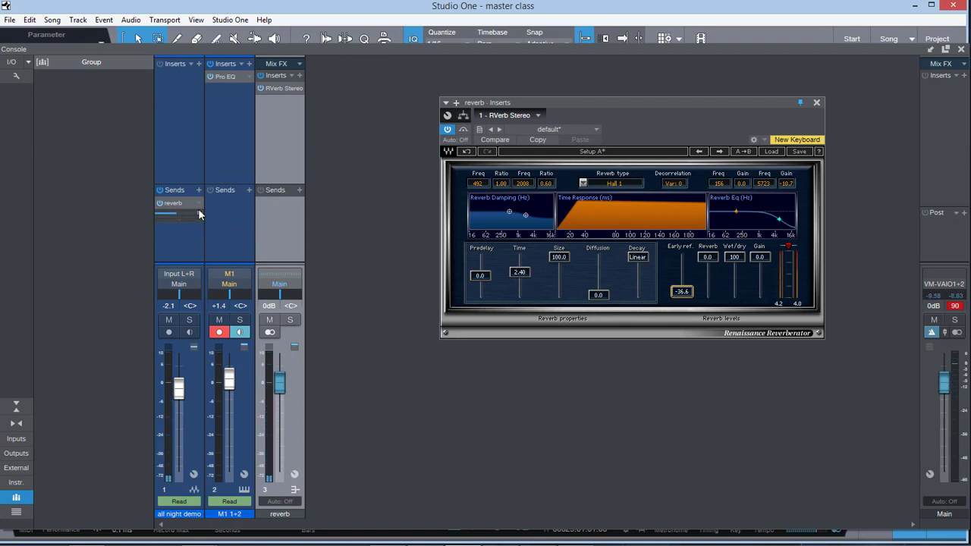
left_click(201, 215)
left_click_drag(173, 217, 160, 217)
left_click_drag(160, 218, 182, 214)
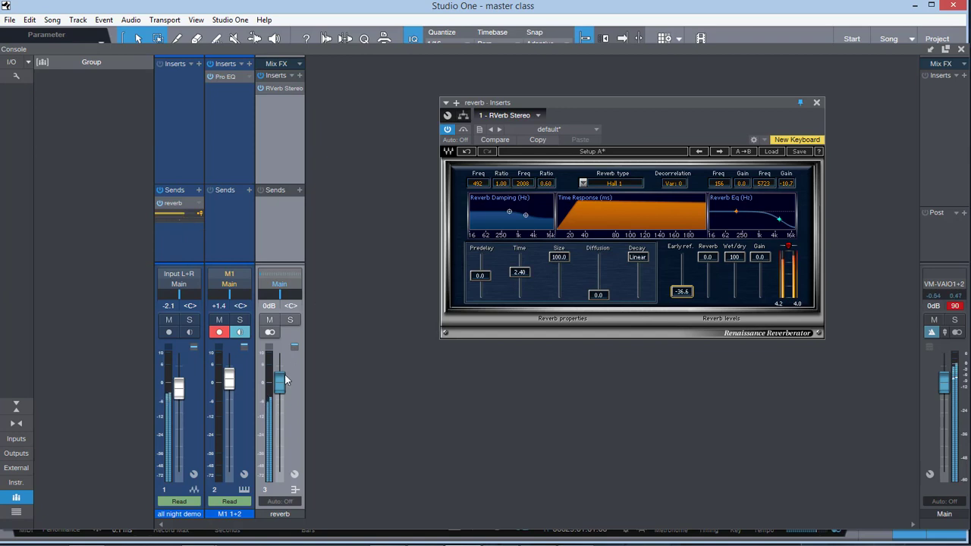
mouse_move(285, 379)
left_mouse_down()
mouse_move(283, 438)
mouse_move(281, 385)
left_mouse_up()
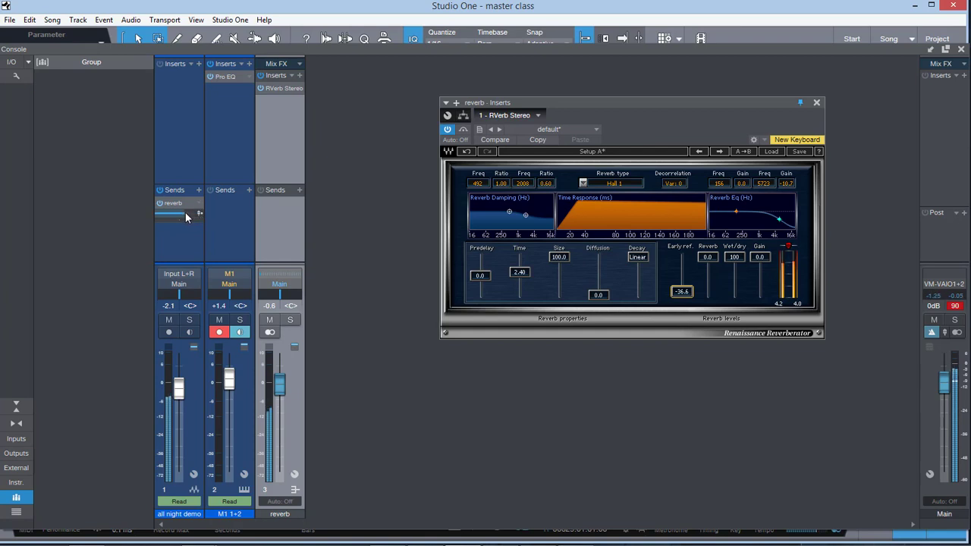
mouse_move(186, 217)
left_mouse_down()
mouse_move(168, 212)
mouse_move(184, 213)
left_mouse_up()
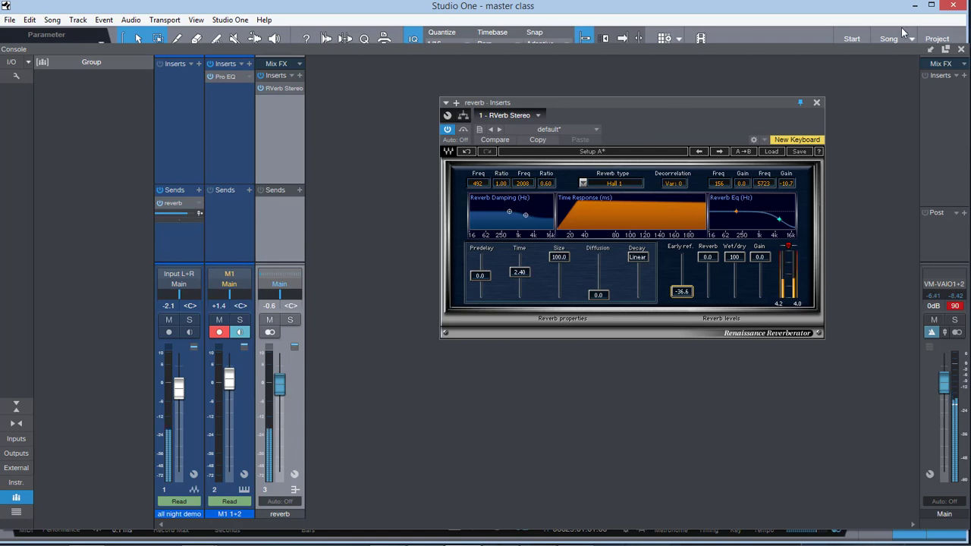
Step: Close and reopen the console, lower the all night demo fader to -3.0 dB, and pull it fully down to test the send
left_click(960, 49)
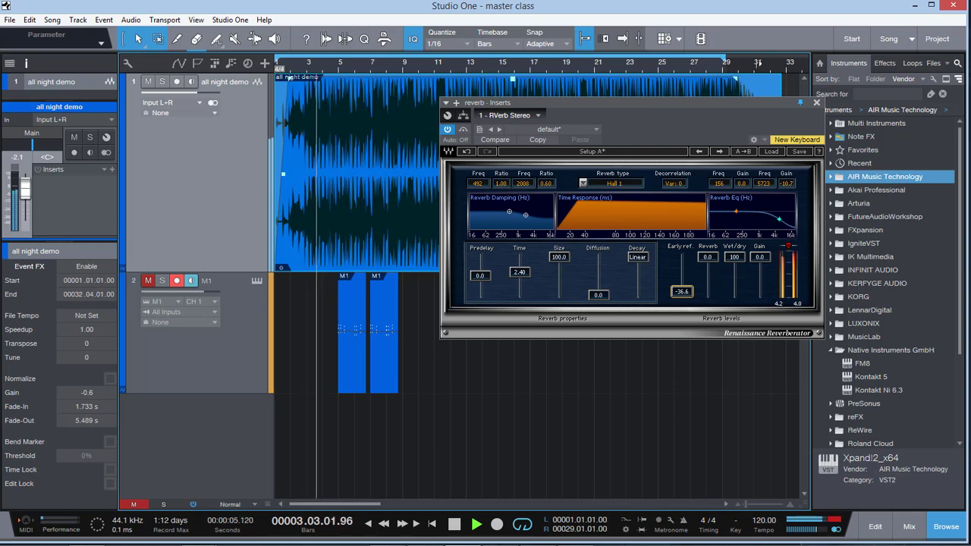
left_click(908, 527)
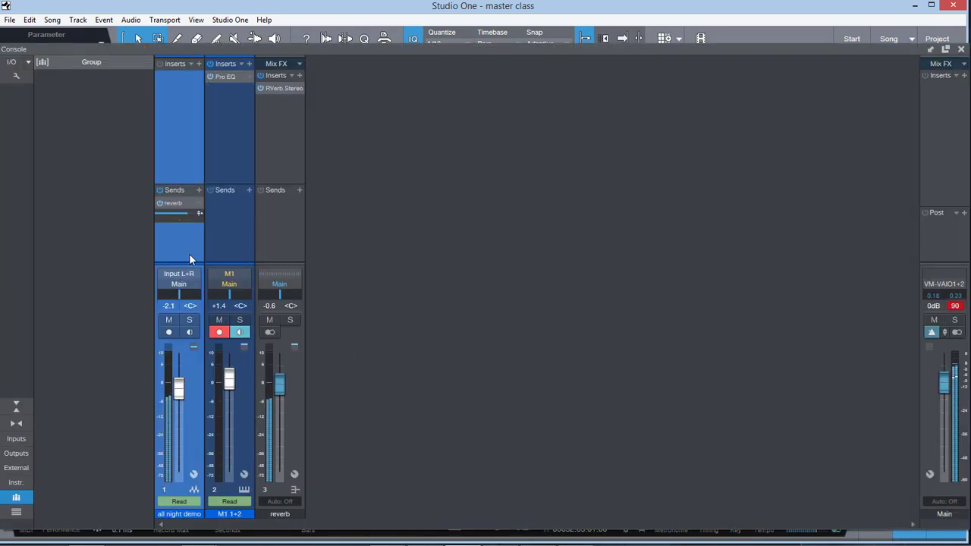
mouse_move(181, 387)
left_mouse_down()
mouse_move(178, 468)
mouse_move(180, 386)
left_mouse_up()
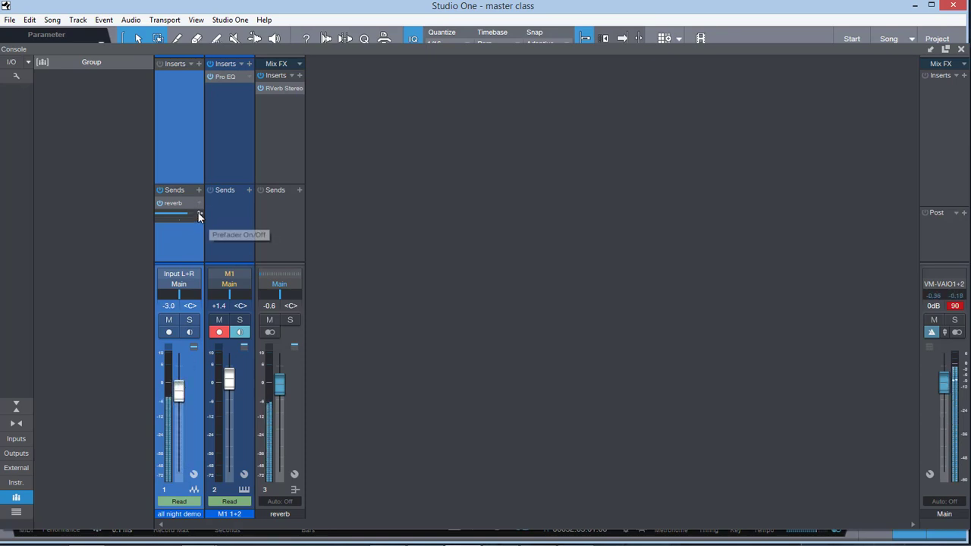
left_click(198, 215)
left_click_drag(179, 393, 179, 472)
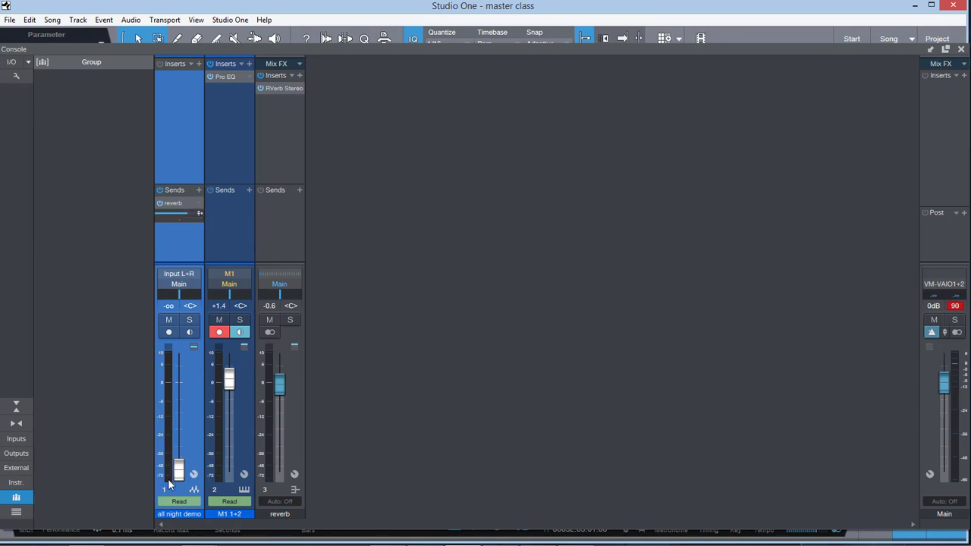
Step: Bring the all night demo fader back up to +0.5 dB and reduce its reverb send level
left_click_drag(170, 482, 182, 381)
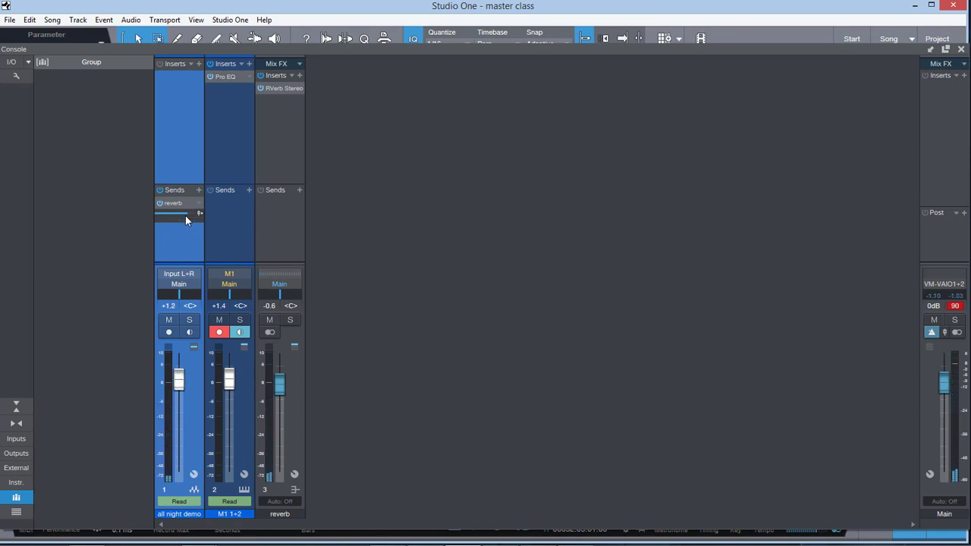
left_click_drag(185, 215, 166, 212)
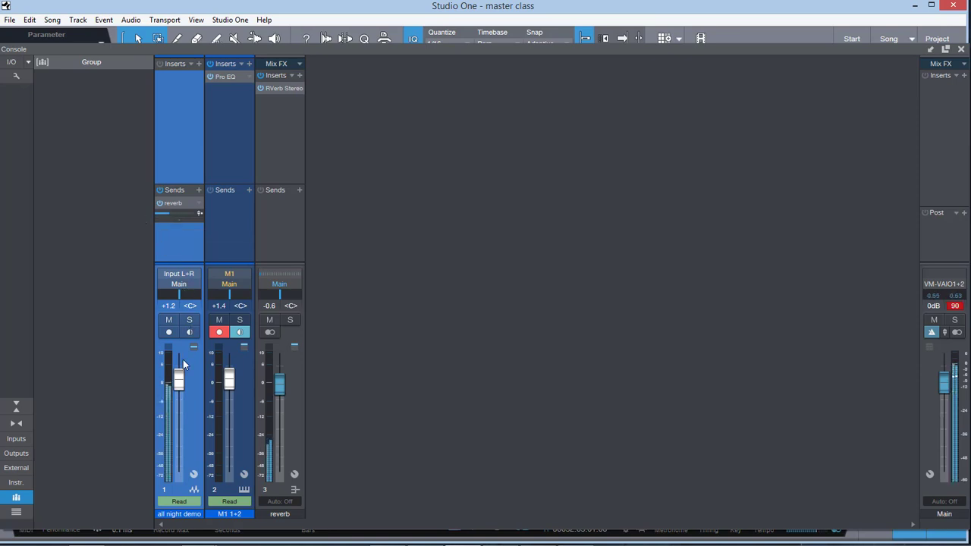
left_click_drag(179, 381, 182, 383)
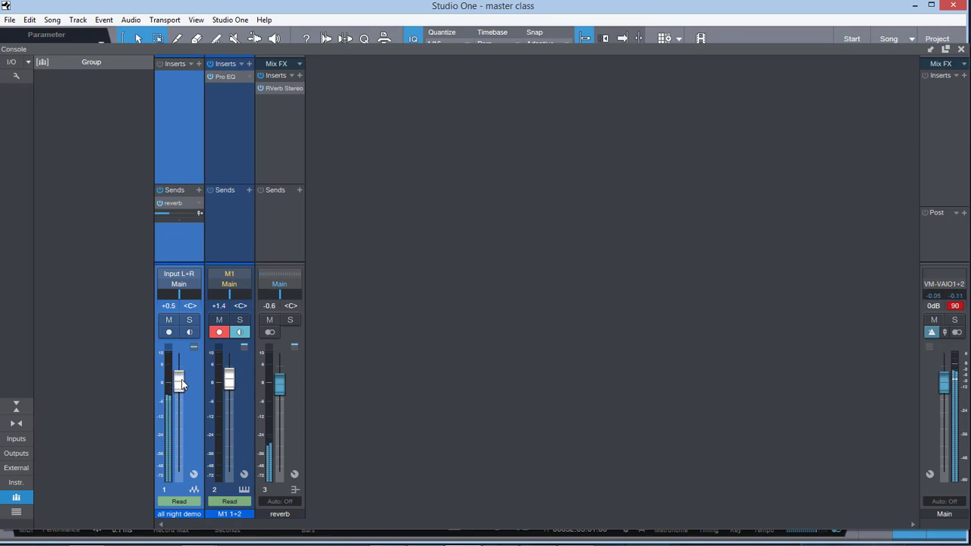
Step: Change the reverb bus channel's colour to yellow
left_click(288, 437)
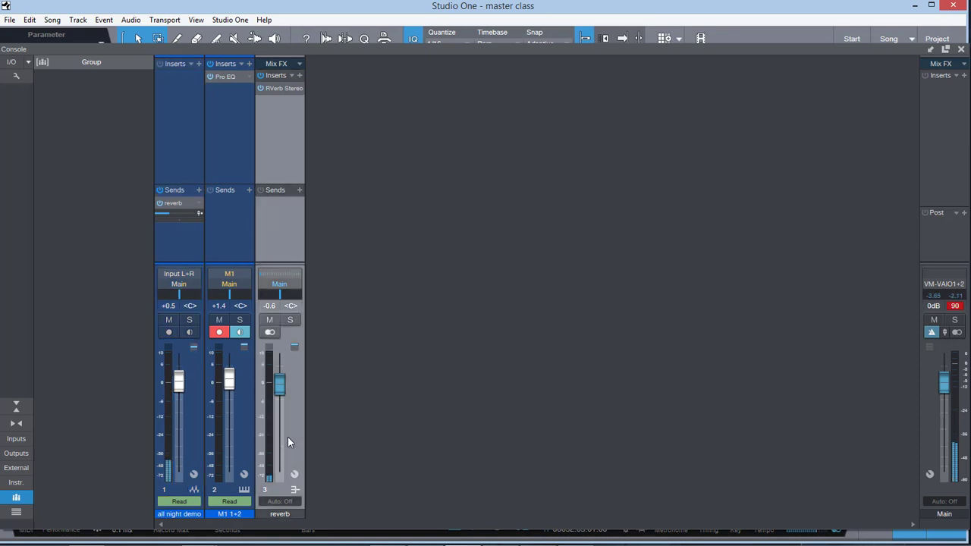
left_click(300, 515)
left_click(300, 515)
left_click(300, 515)
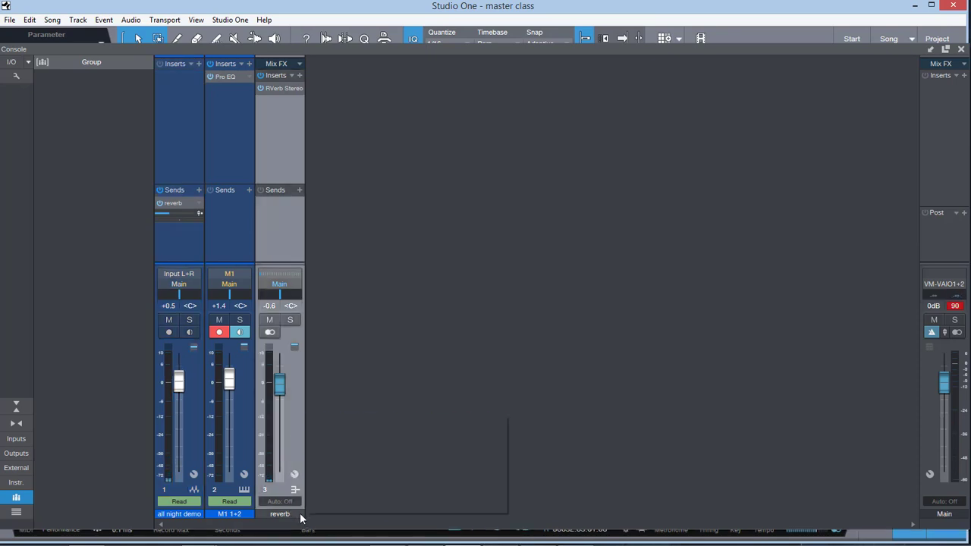
left_click(460, 421)
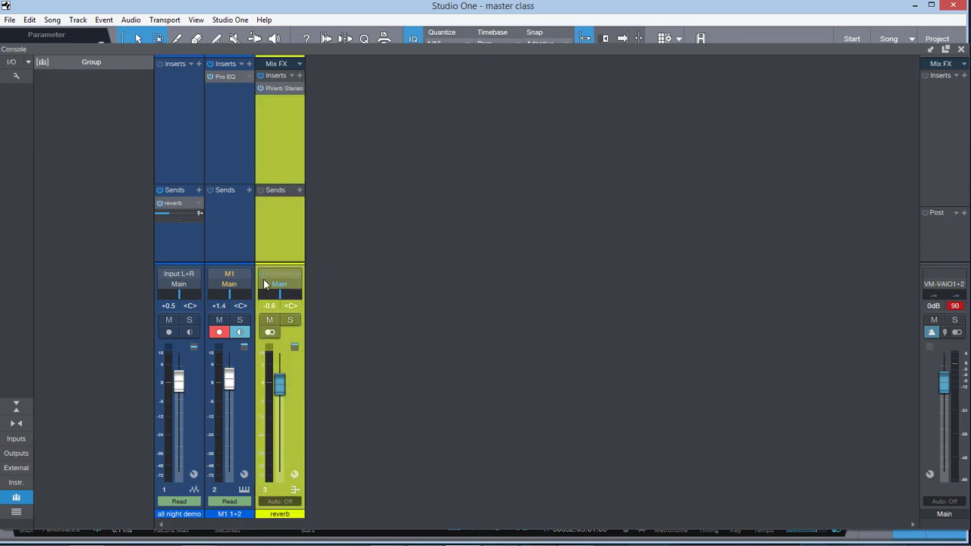
Step: Search the effects for "c1" and insert C1 comp Stereo after the reverb on the reverb bus
left_click(281, 89)
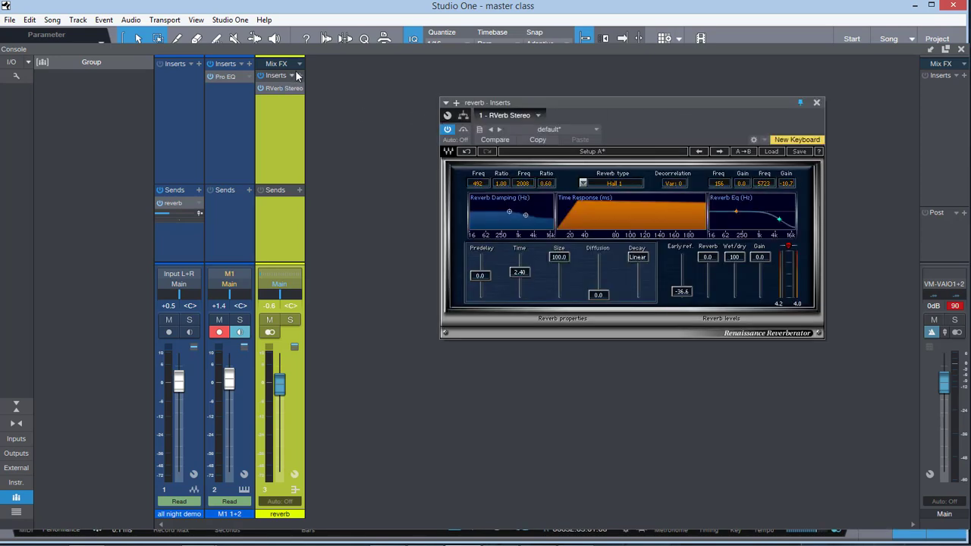
left_click(300, 76)
type("c1")
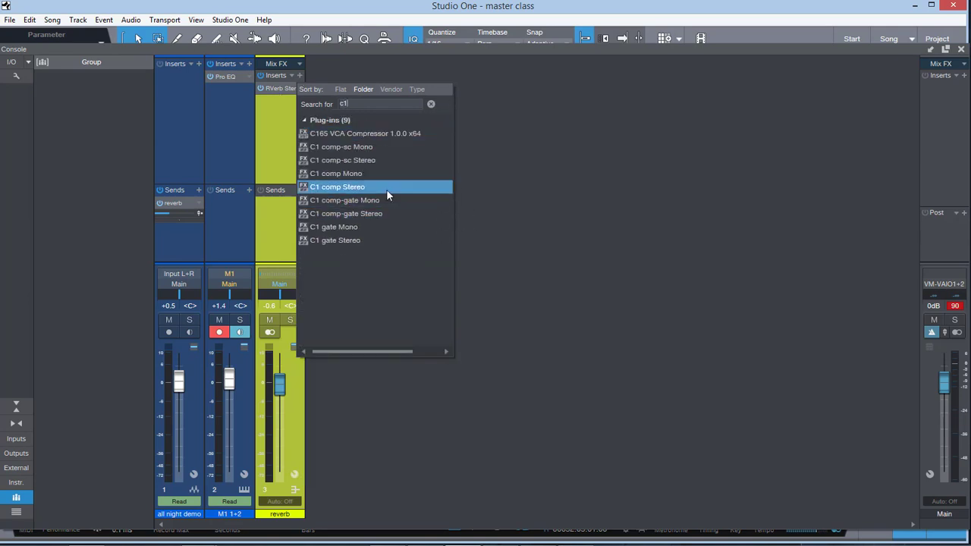
left_click(386, 189)
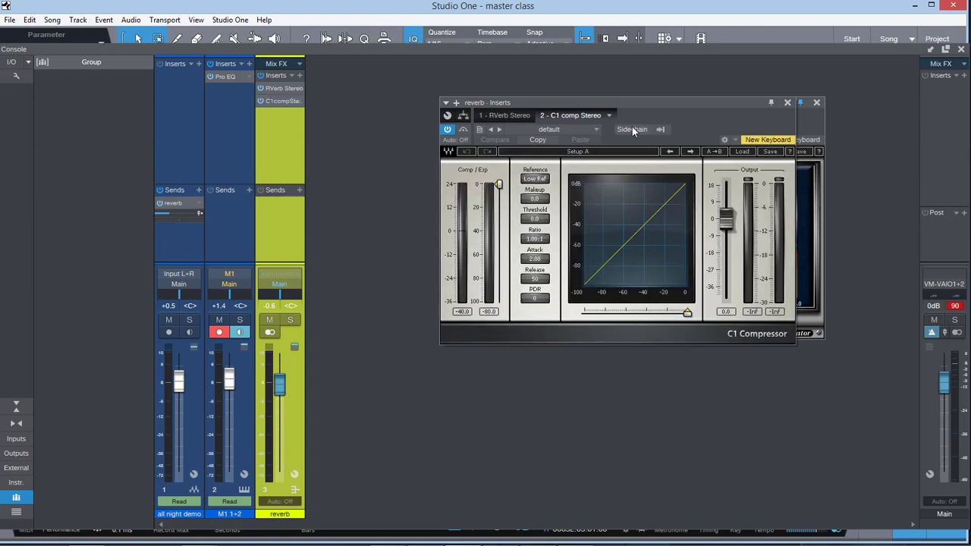
Step: Enable the C1 compressor's sidechain and add a send from the all night demo channel to its Stereo Aux In
left_click(634, 128)
left_click(199, 191)
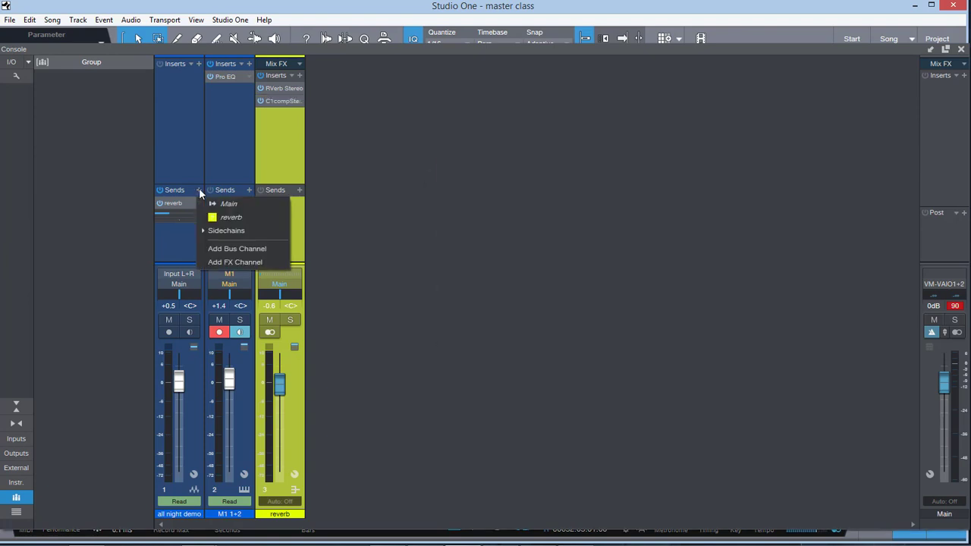
left_click(198, 230)
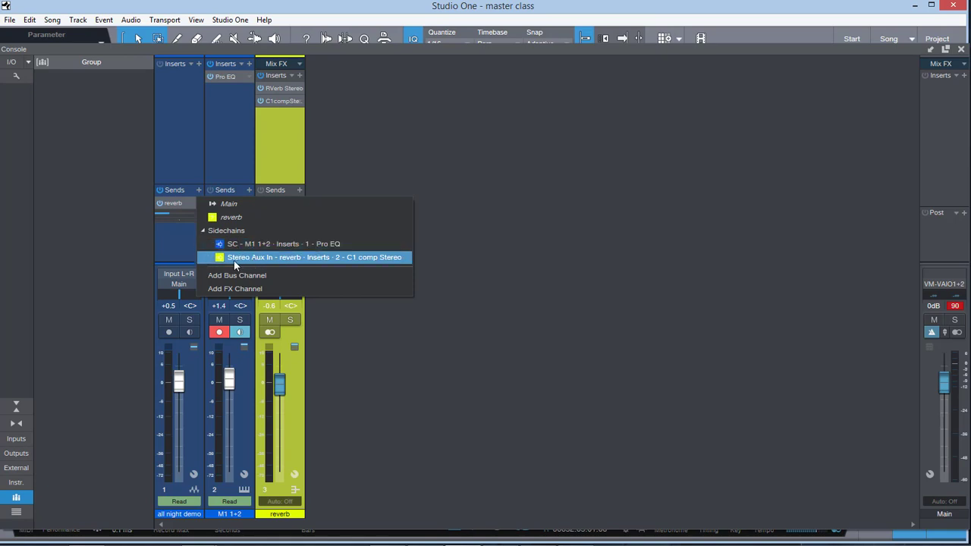
left_click(330, 259)
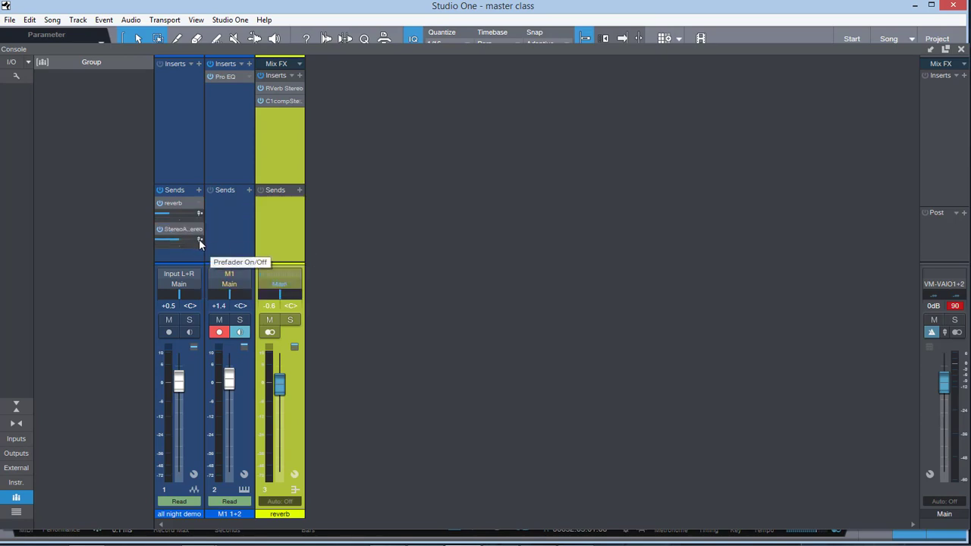
left_click(199, 239)
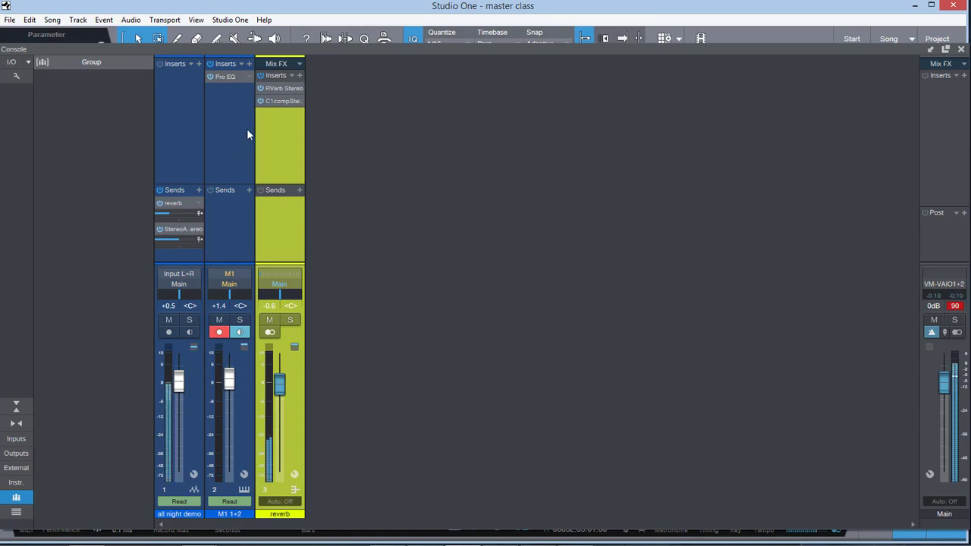
Step: Open the reverb bus's C1 compressor and set its threshold to -15.3 and ratio to 9.51:1
left_click(283, 104)
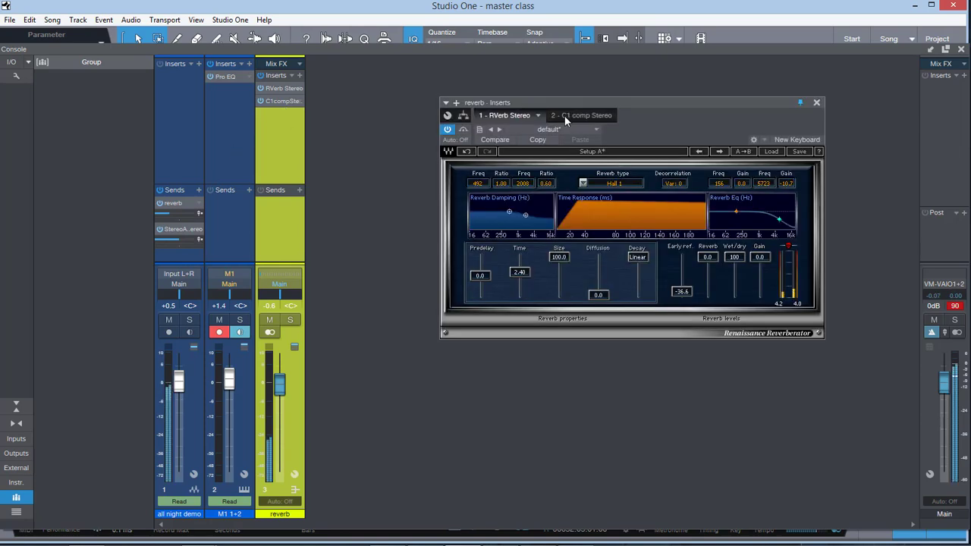
left_click(569, 116)
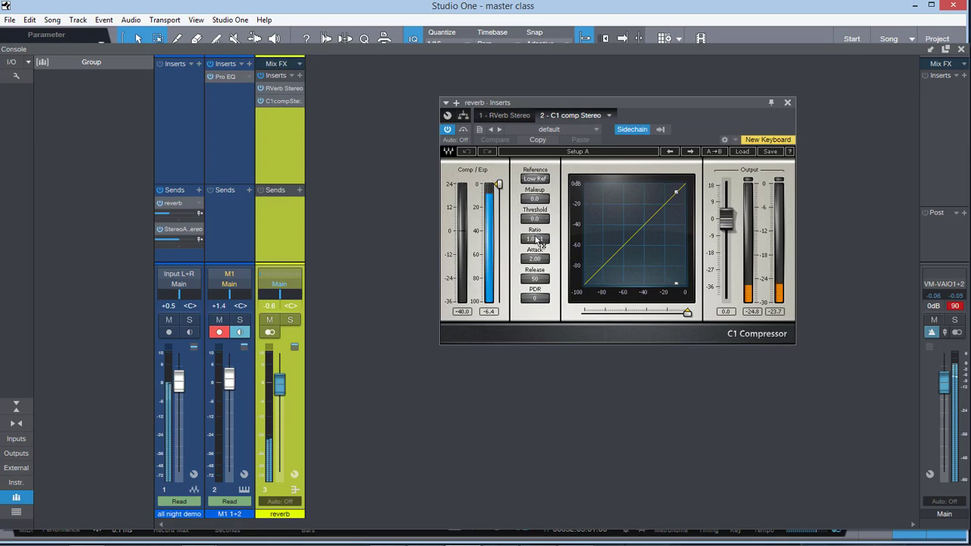
left_click_drag(535, 238, 531, 230)
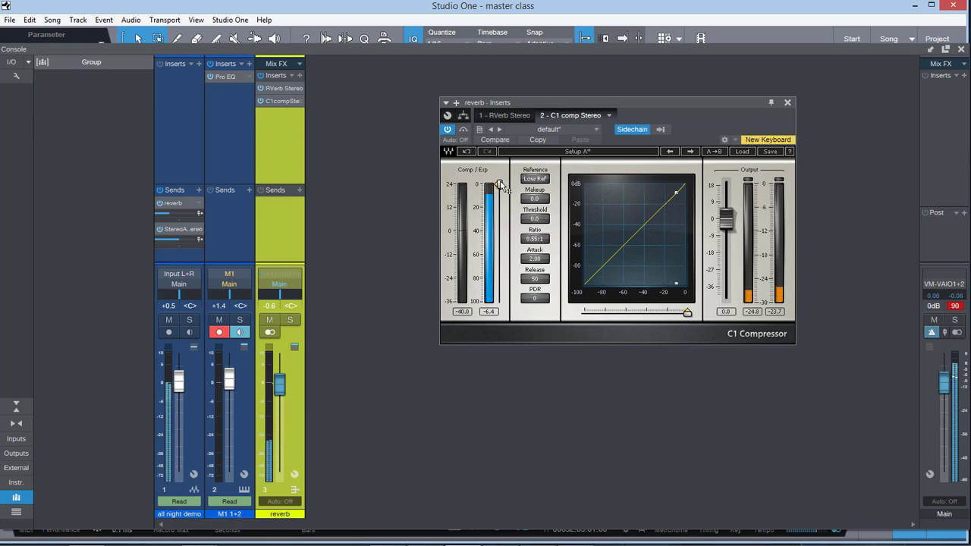
left_click_drag(502, 186, 501, 203)
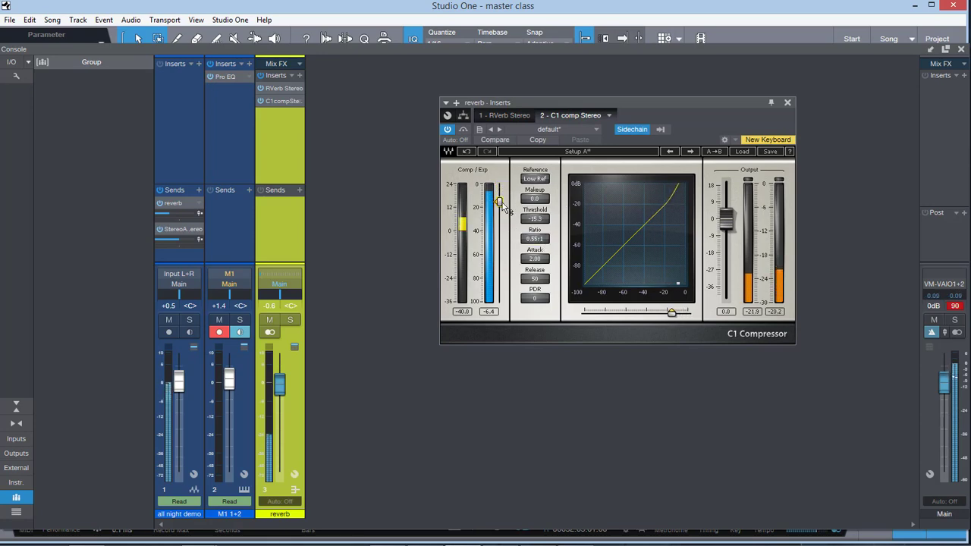
left_click_drag(535, 239, 535, 210)
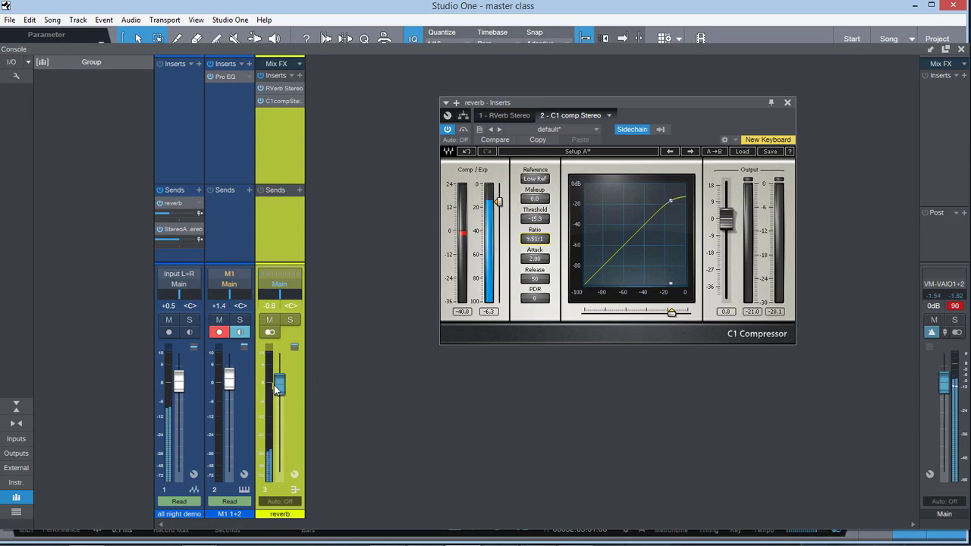
Step: Extend the end of the all night demo event to 00041.03.04.09 in the arrangement and return to the console
left_click(961, 49)
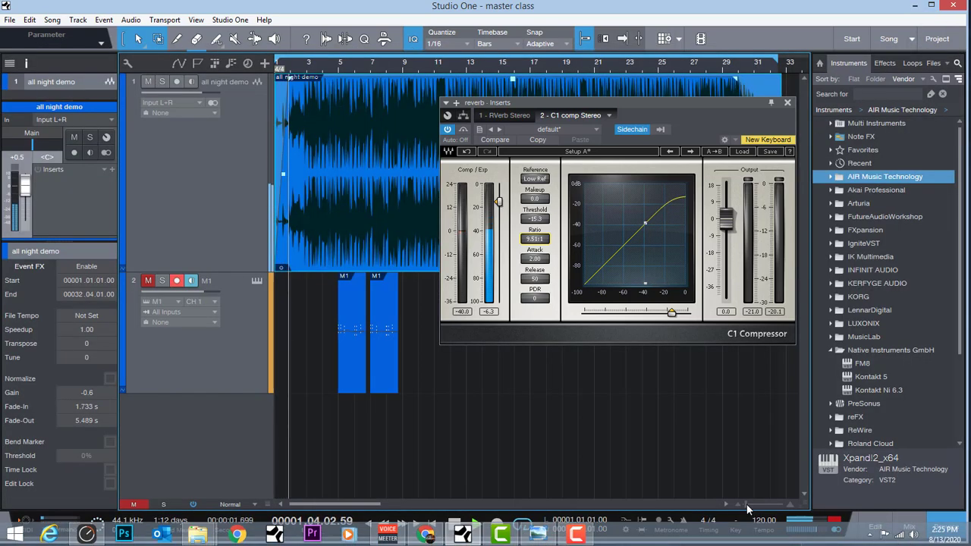
left_click_drag(737, 104, 633, 234)
left_click_drag(385, 199, 761, 200)
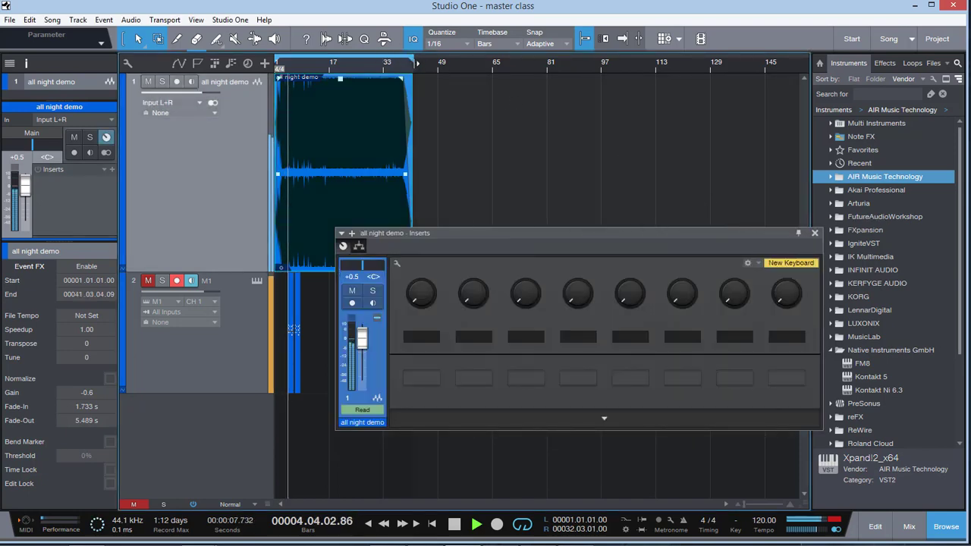
key("F3")
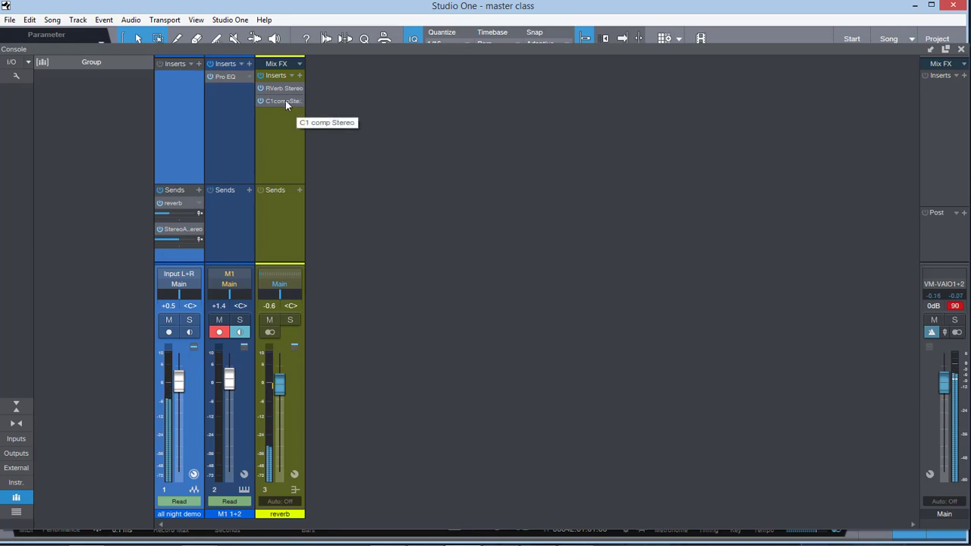
Step: Solo the reverb bus, audition its fader at +10.0 dB, set it back to +0.1 dB and unsolo it
left_click(290, 319)
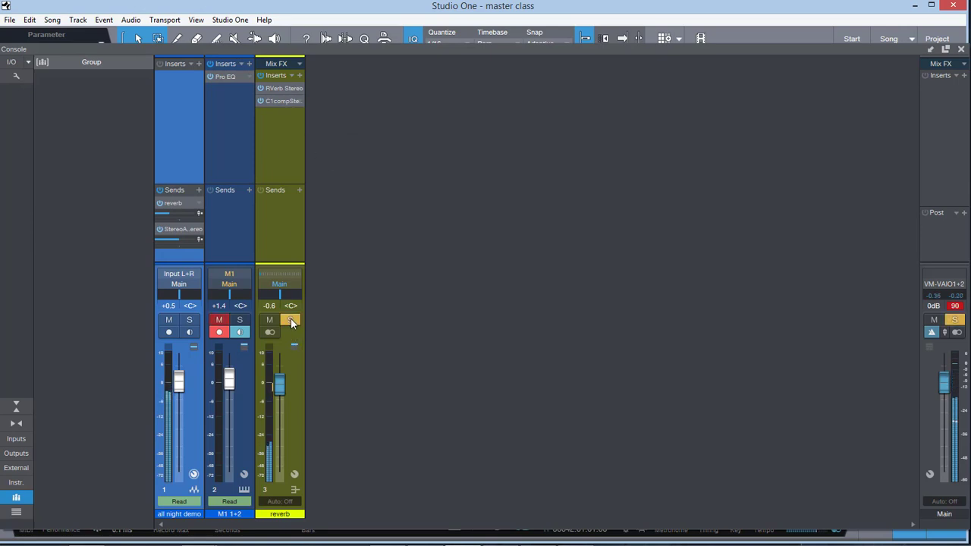
left_click_drag(280, 385, 282, 345)
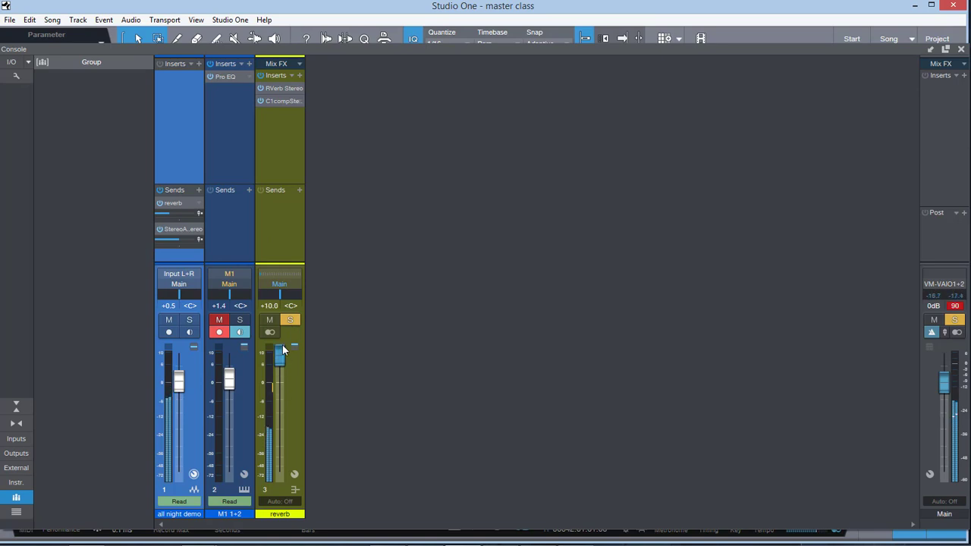
left_click_drag(281, 357, 281, 383)
left_click(289, 320)
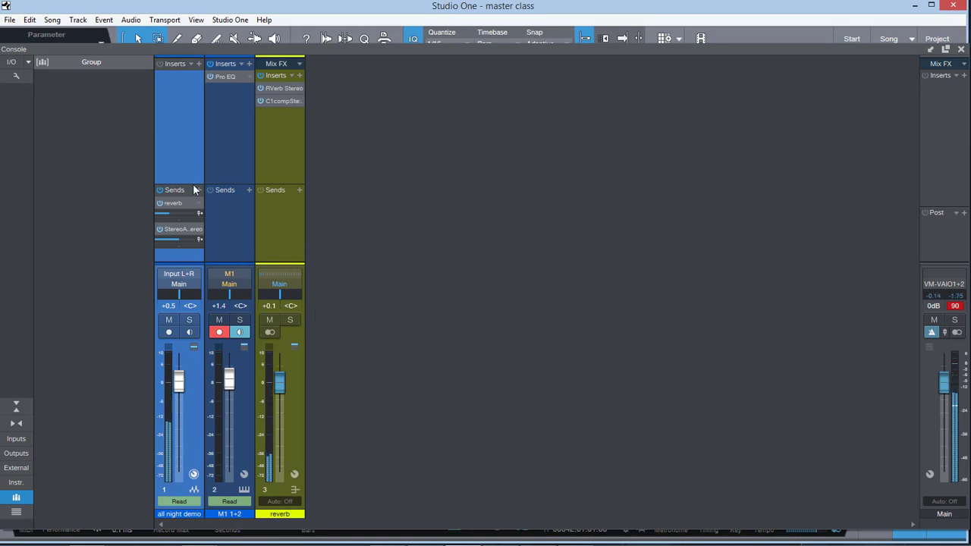
Step: Turn off the C1 compressor's sidechain and the all night demo send feeding it, and close the plug-in window
left_click(273, 103)
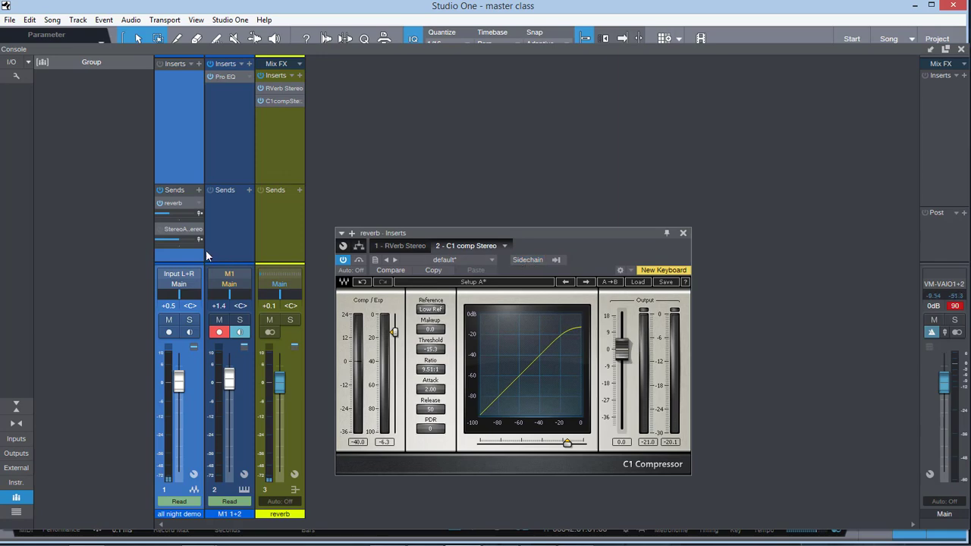
left_click(203, 188)
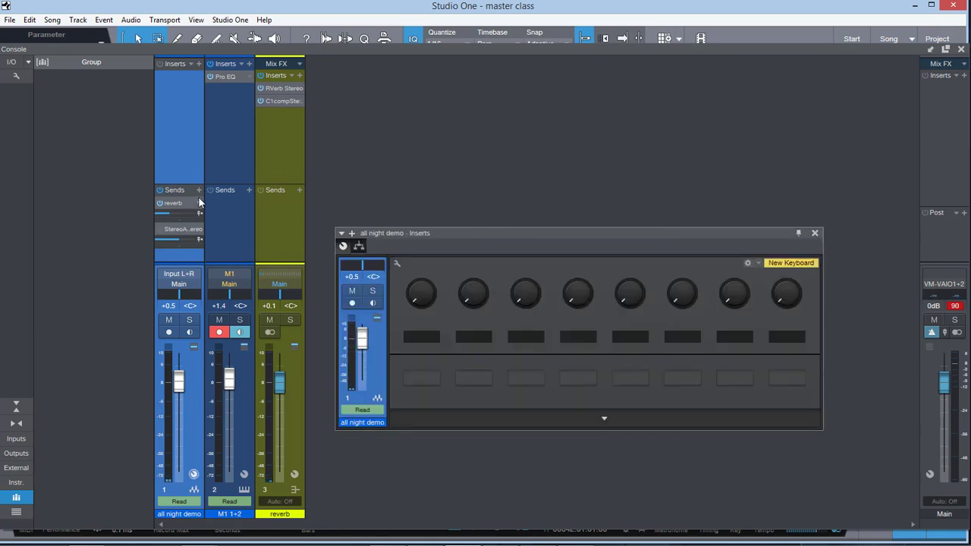
left_click(199, 189)
left_click(374, 230)
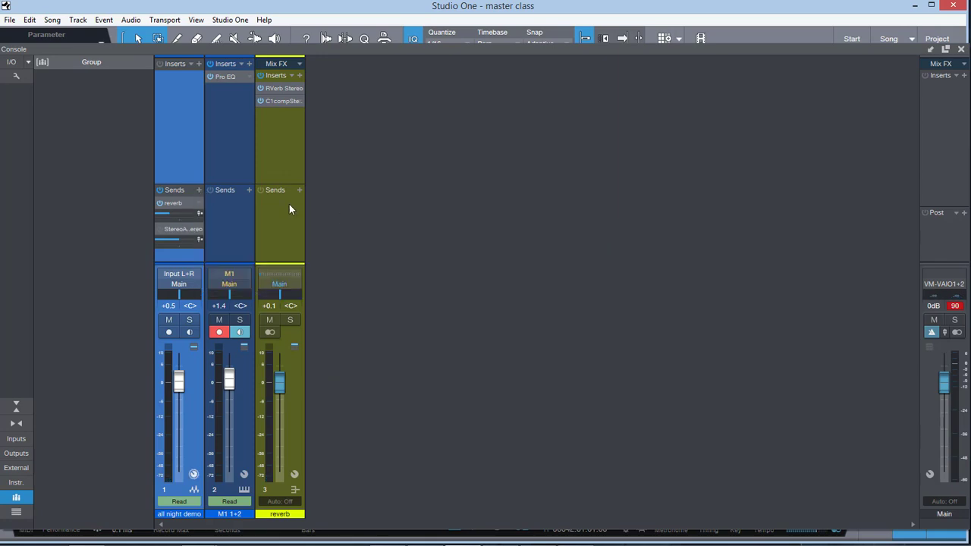
Step: Add a bus for the selected all night demo channel
left_click(199, 190)
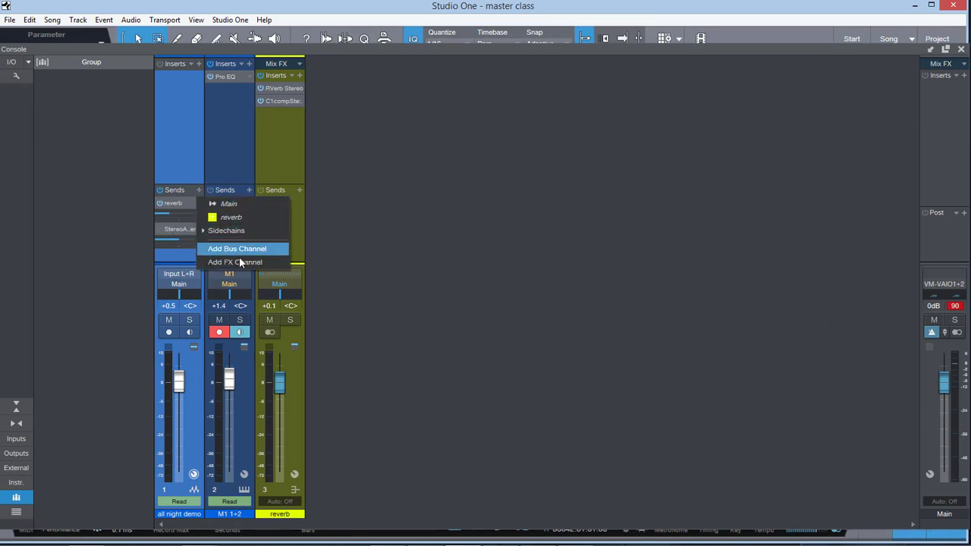
left_click(470, 271)
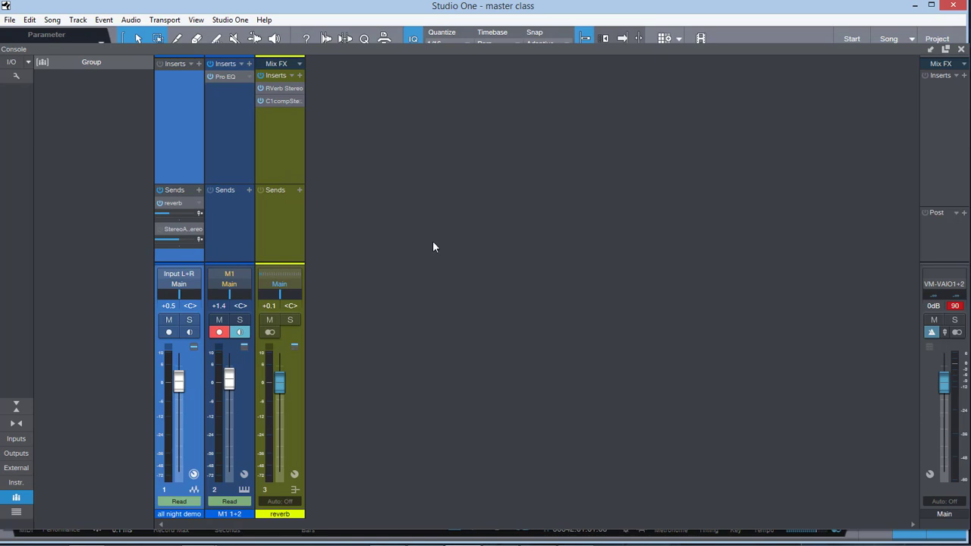
right_click(503, 292)
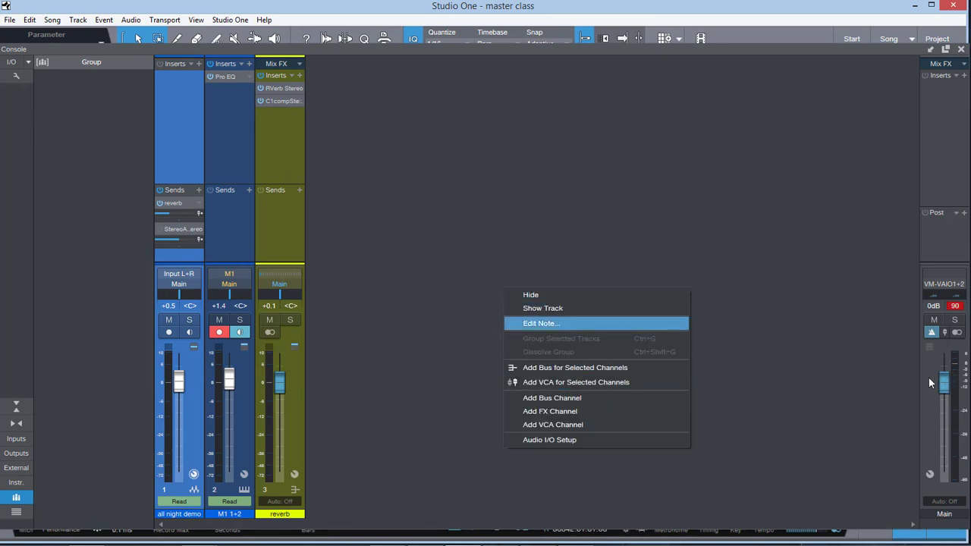
left_click(581, 369)
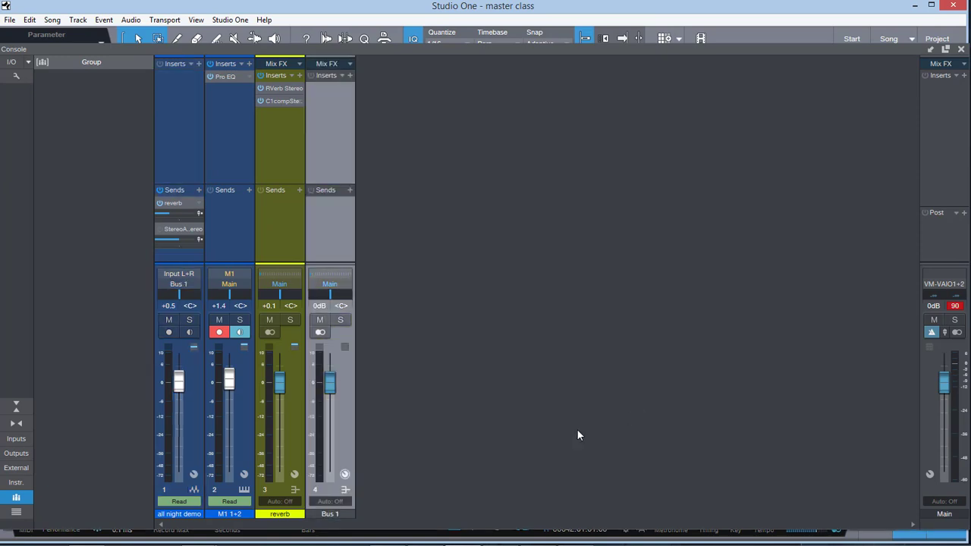
Step: Rename the new bus to mixbus and change its channel colour to green
double_click(334, 514)
type("mixbus")
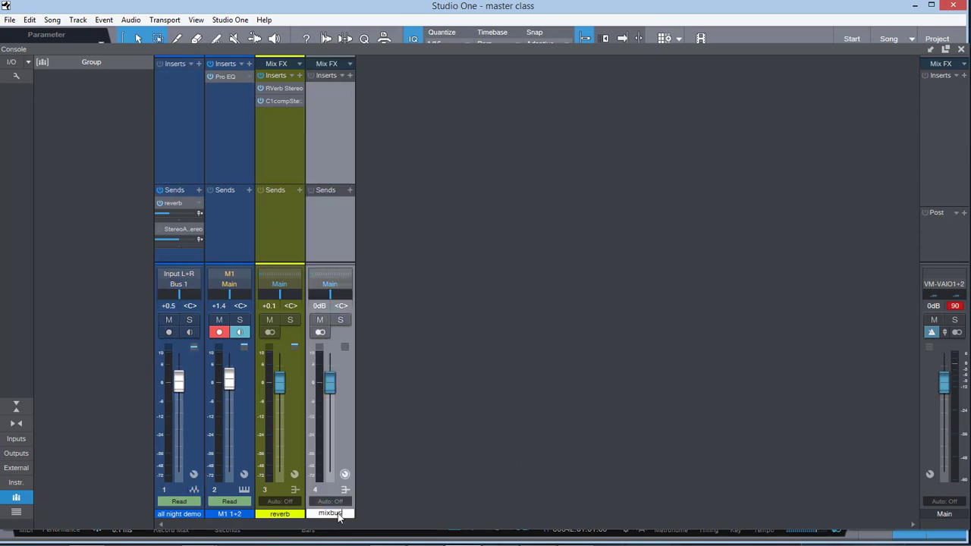
key("Return")
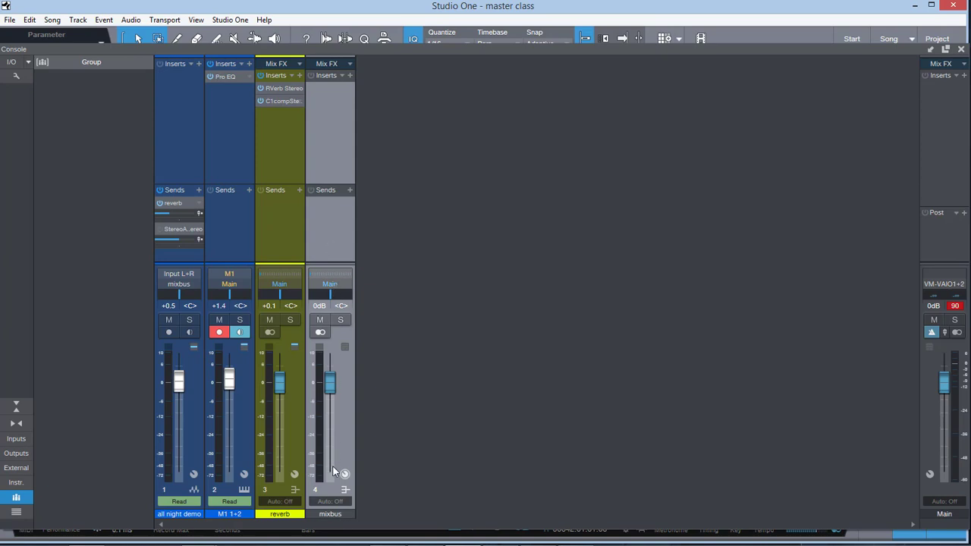
left_click(348, 515)
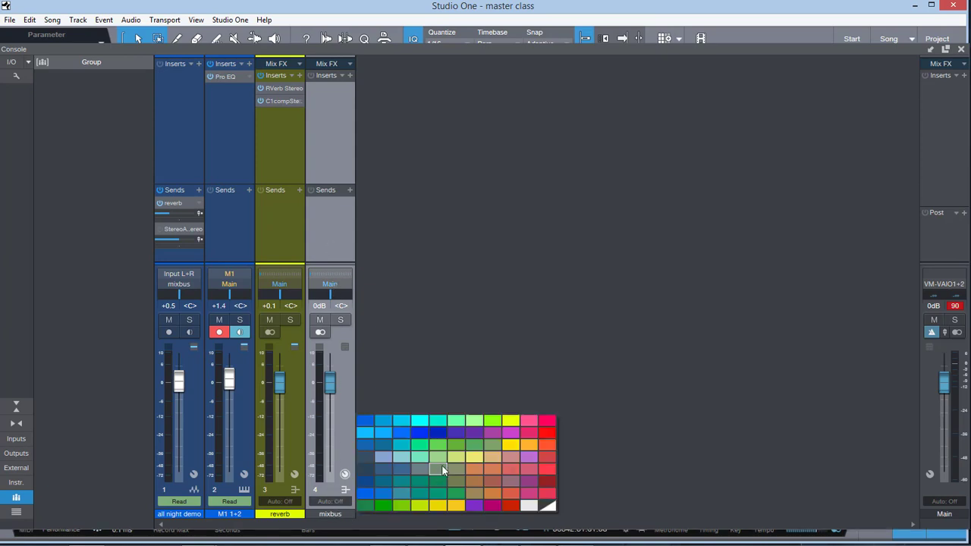
left_click(443, 447)
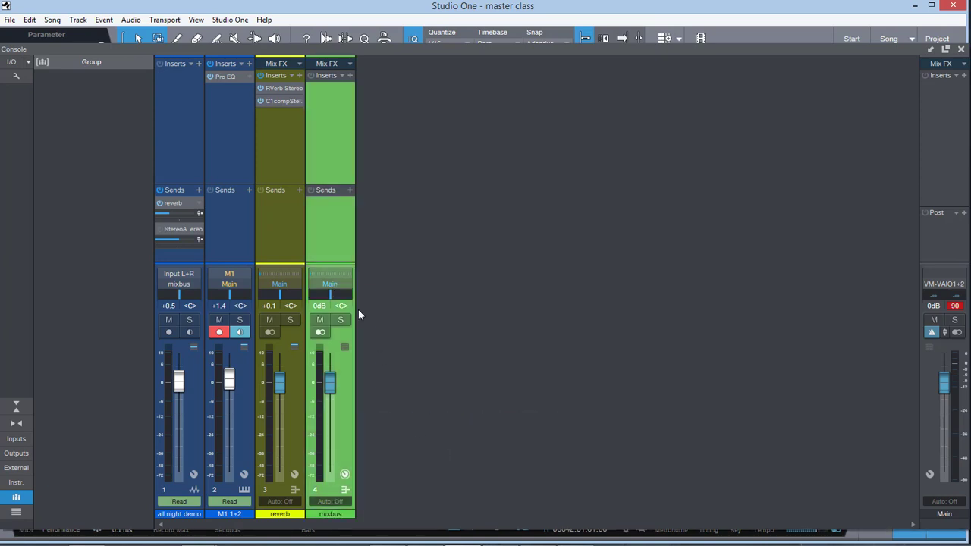
Step: Search the effects for "pro" and insert Pro EQ on the mixbus
left_click(349, 76)
type("pro")
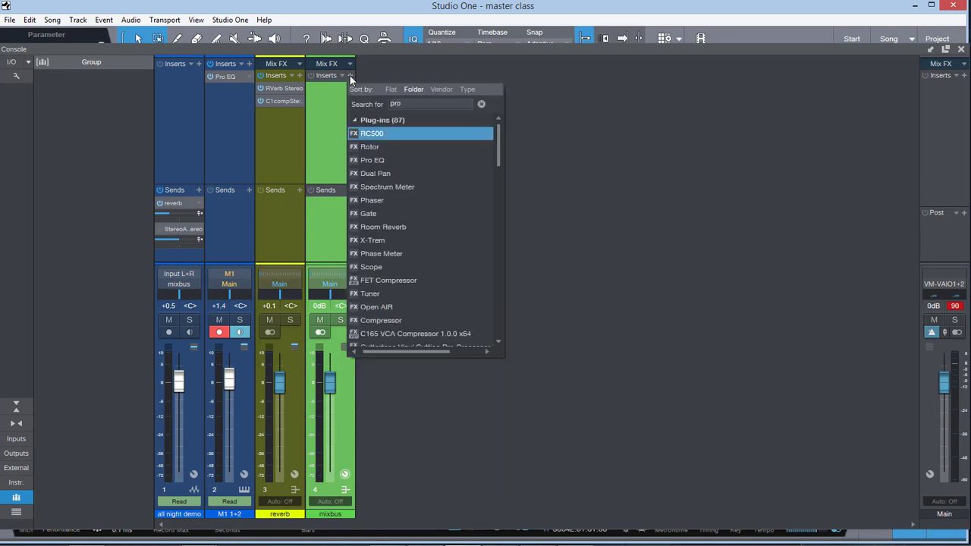
left_click(387, 132)
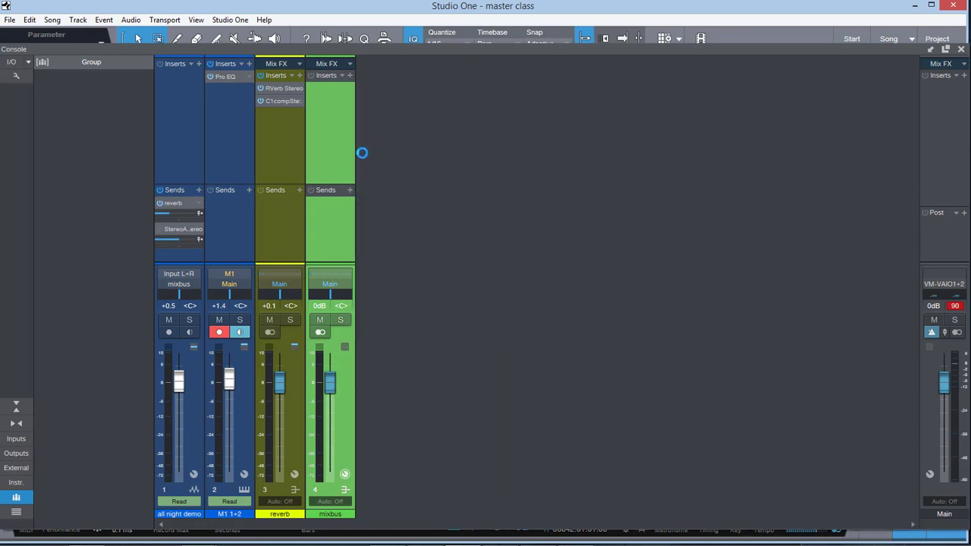
Step: Check that the all night demo channel outputs to mixbus, play the song and mute mixbus to hear what remains
left_click(179, 285)
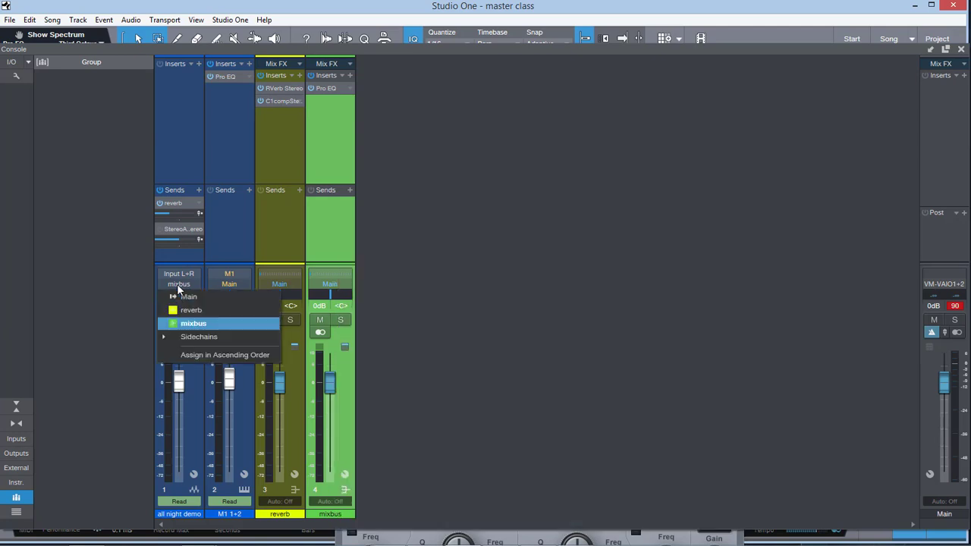
left_click(200, 324)
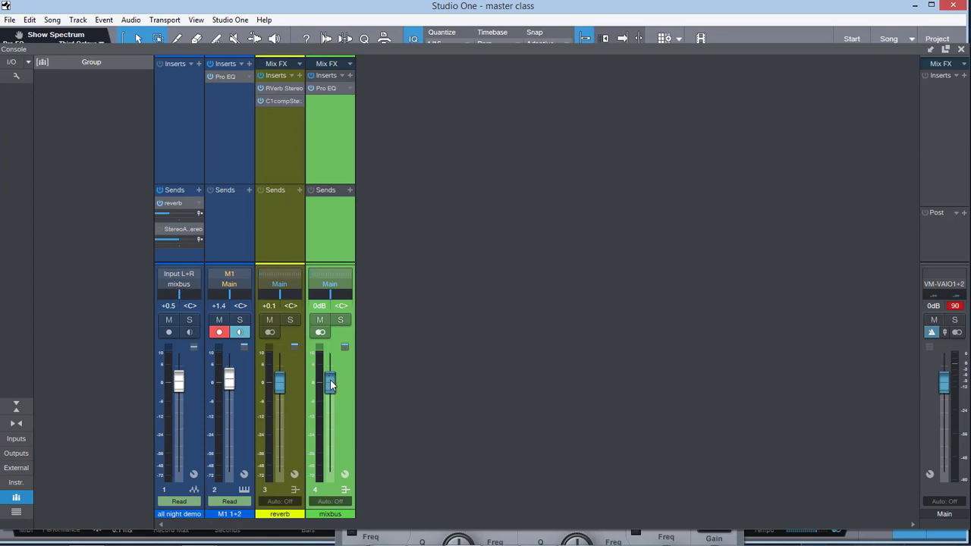
key("space")
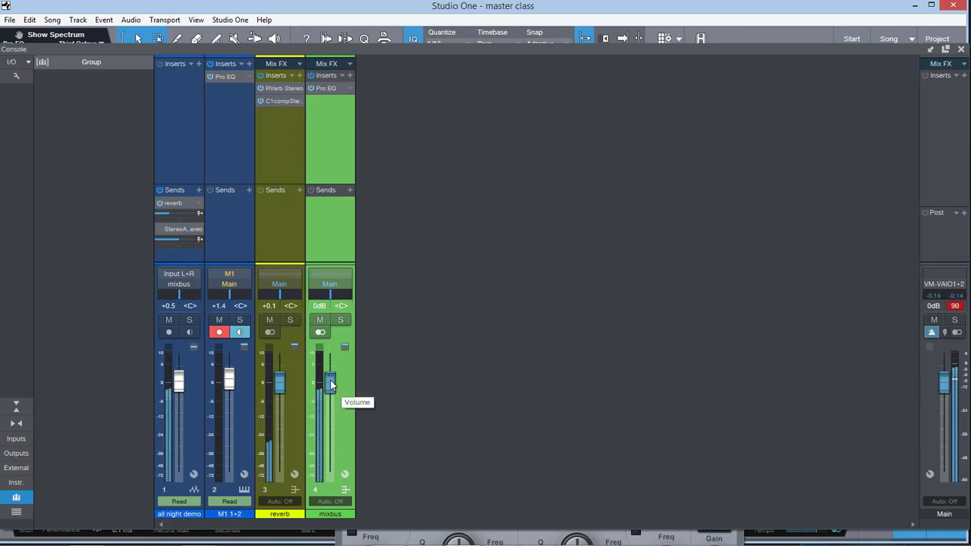
left_click(319, 319)
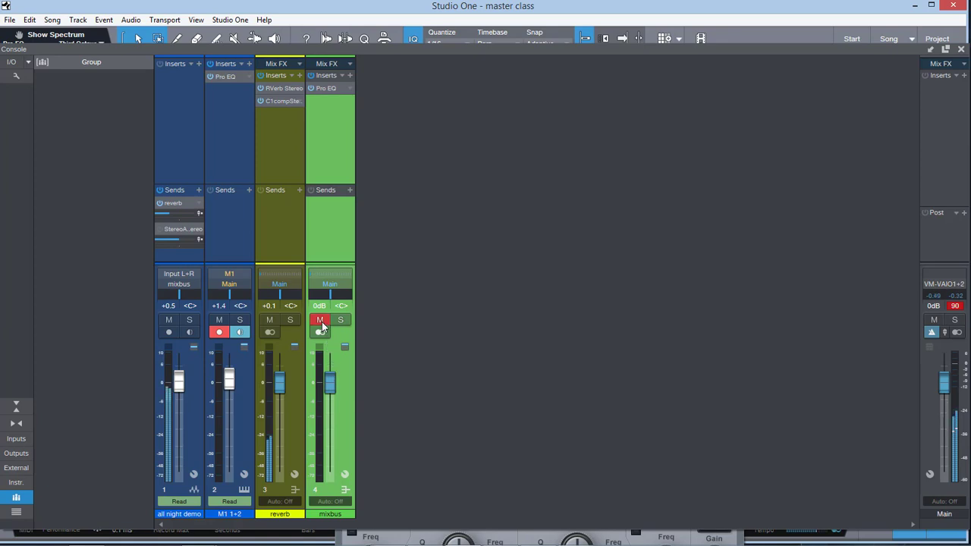
Step: Route the reverb bus's output to mixbus, compare the sound by toggling mixbus's mute, and leave it unmuted
left_click(282, 295)
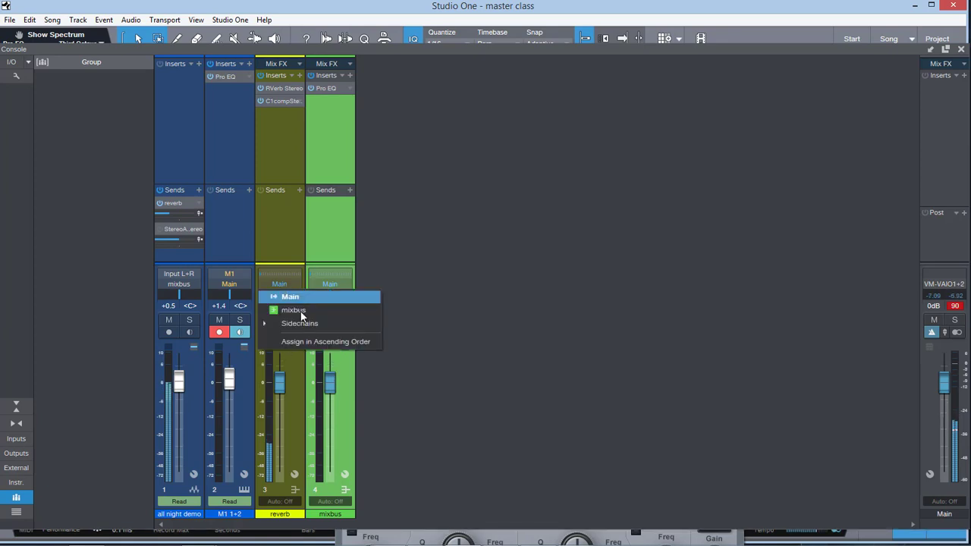
left_click(278, 310)
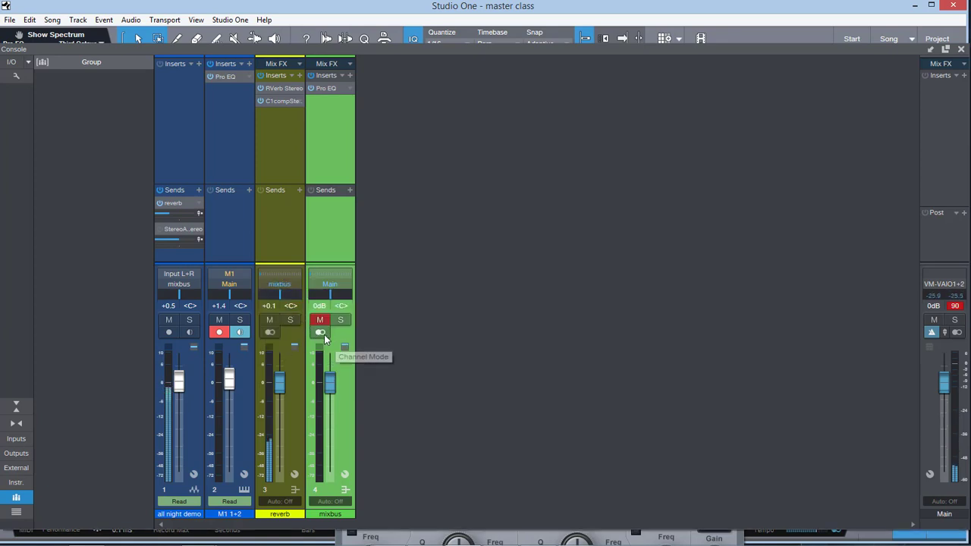
left_click(319, 322)
left_click(319, 321)
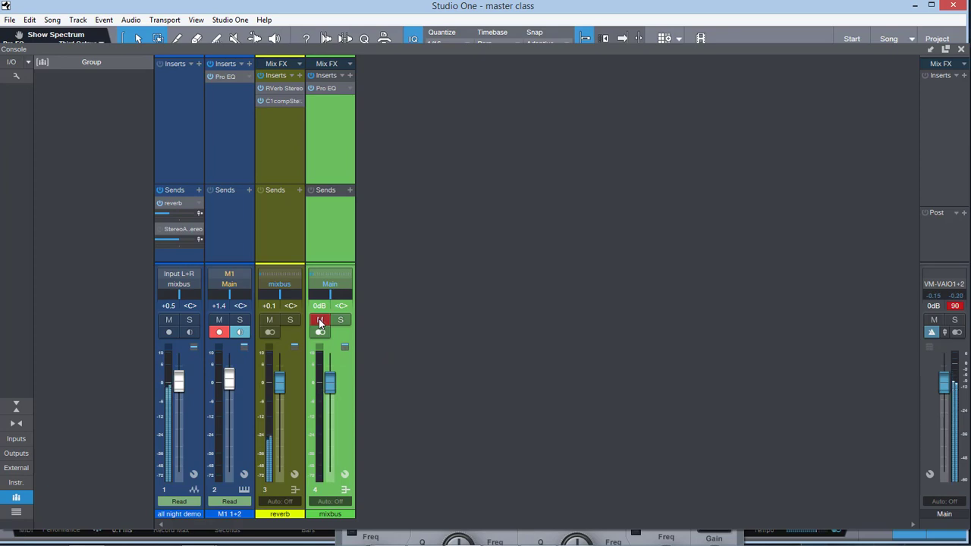
left_click(319, 322)
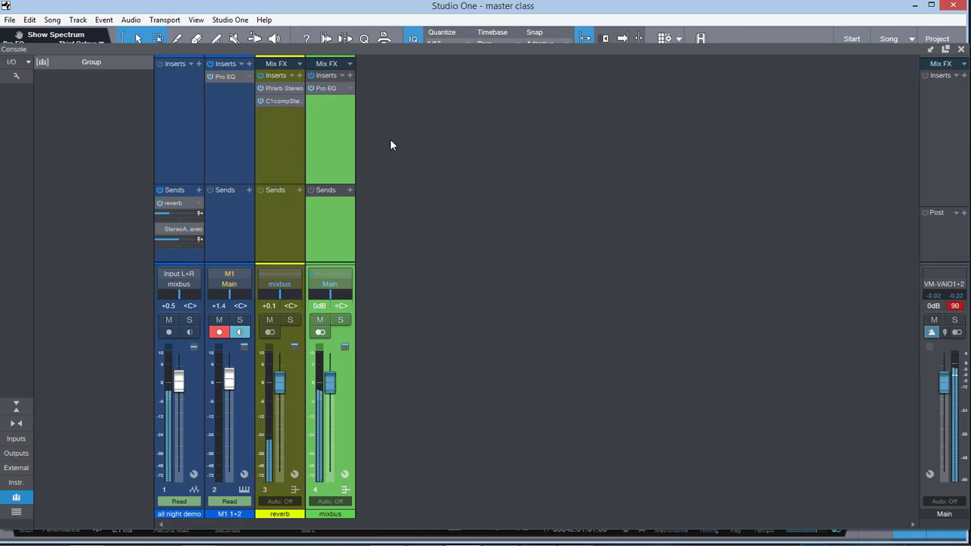
Step: Open the mixbus Pro EQ, enable its LF band and try its gain, ending at 0.00 dB
left_click(328, 86)
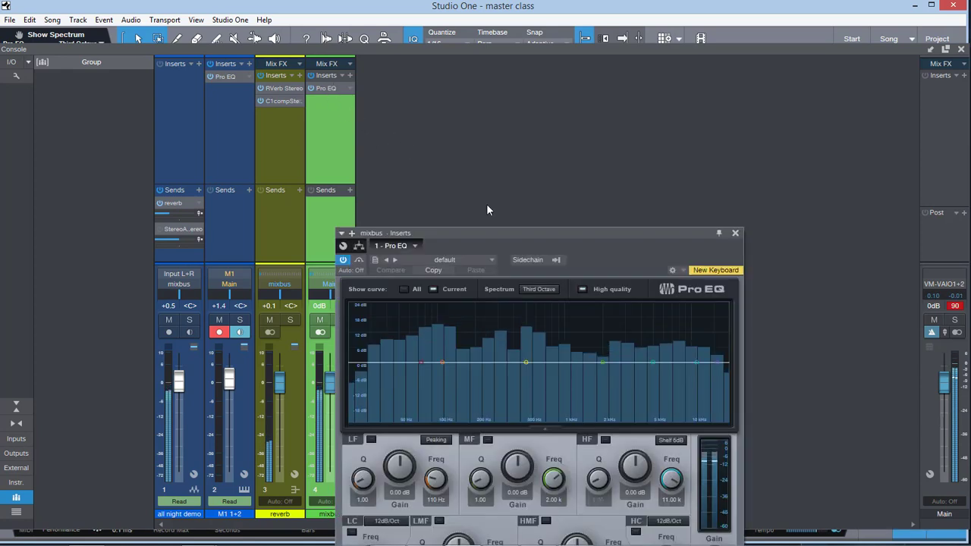
left_click_drag(496, 246, 518, 83)
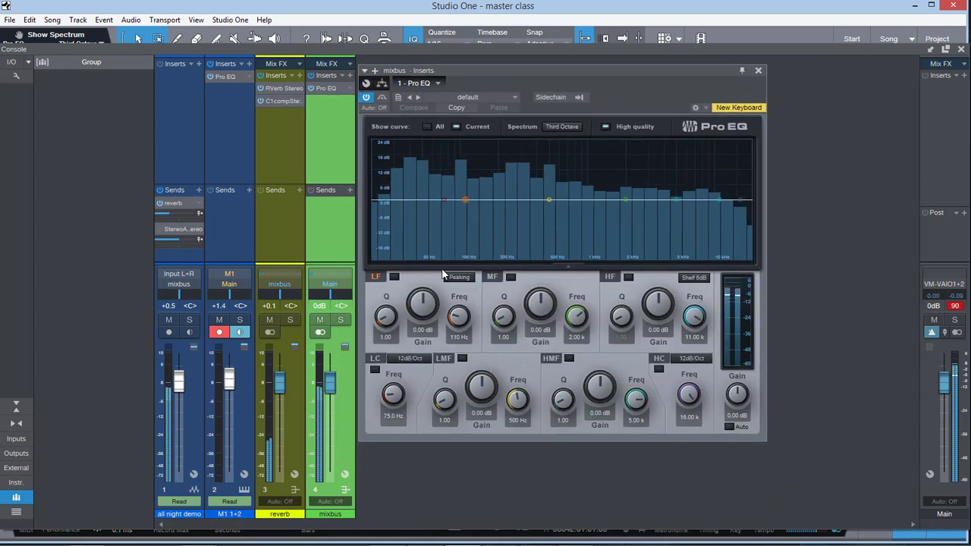
mouse_move(422, 303)
left_mouse_down()
mouse_move(416, 269)
mouse_move(426, 304)
left_mouse_up()
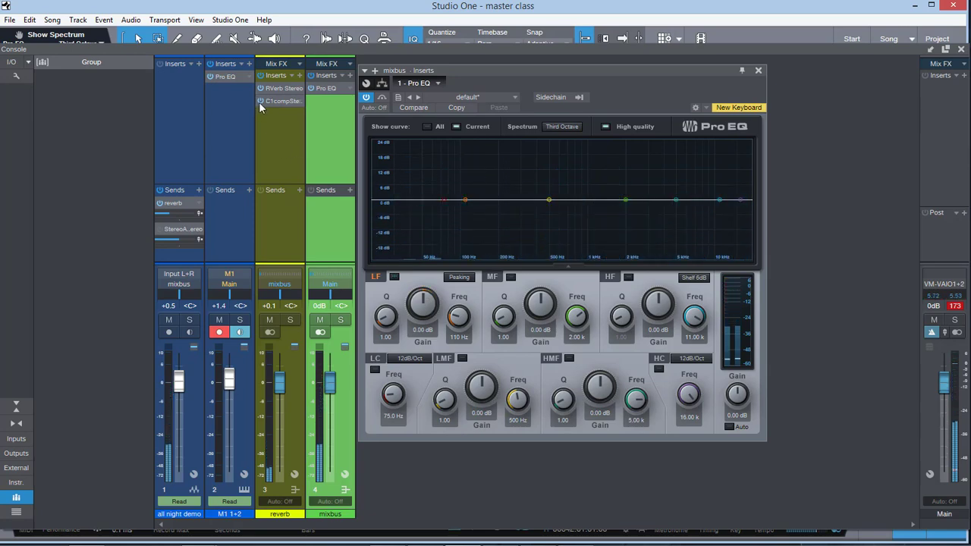
Step: Remove the C1comp compressor from the reverb bus's inserts
right_click(300, 104)
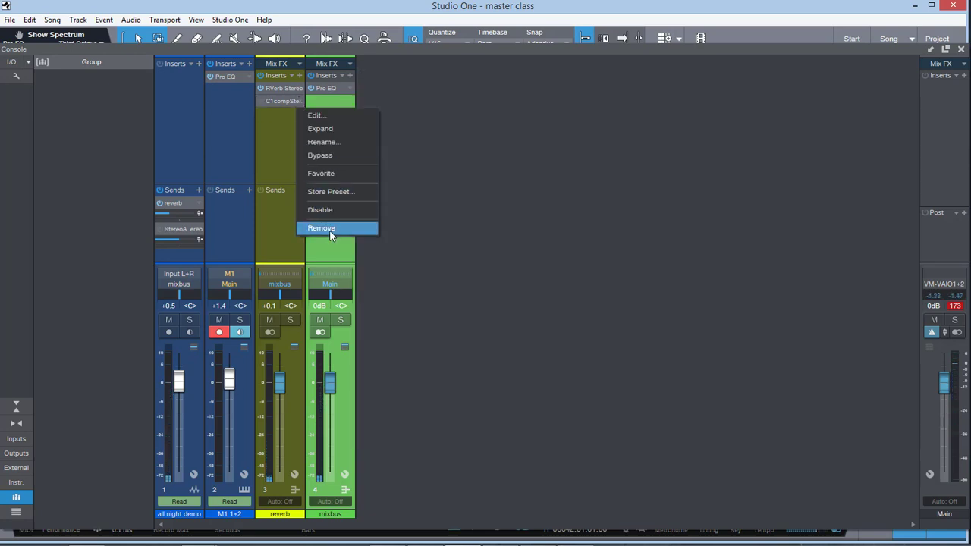
left_click(339, 226)
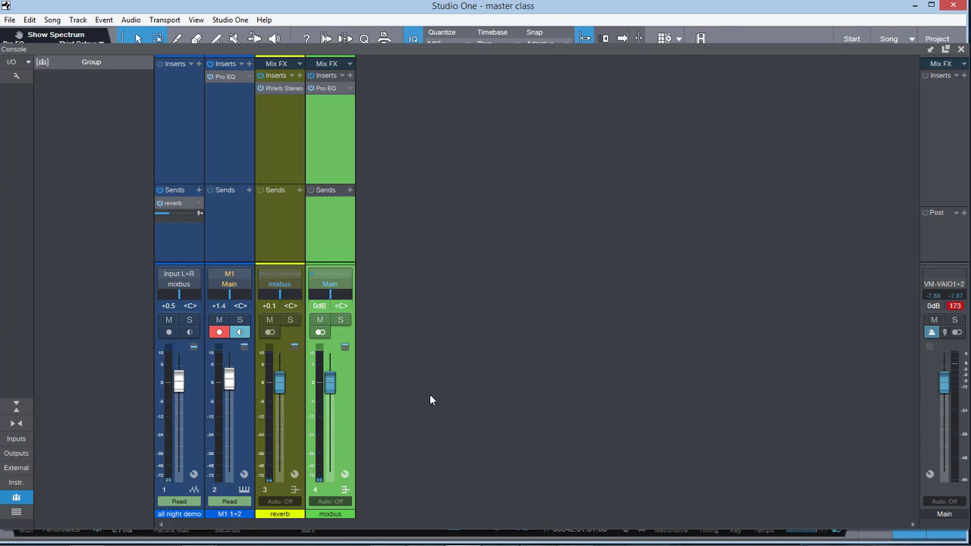
Step: Add a VCA channel to the console, close the Pro EQ window and view the VCA's automation modes
right_click(483, 301)
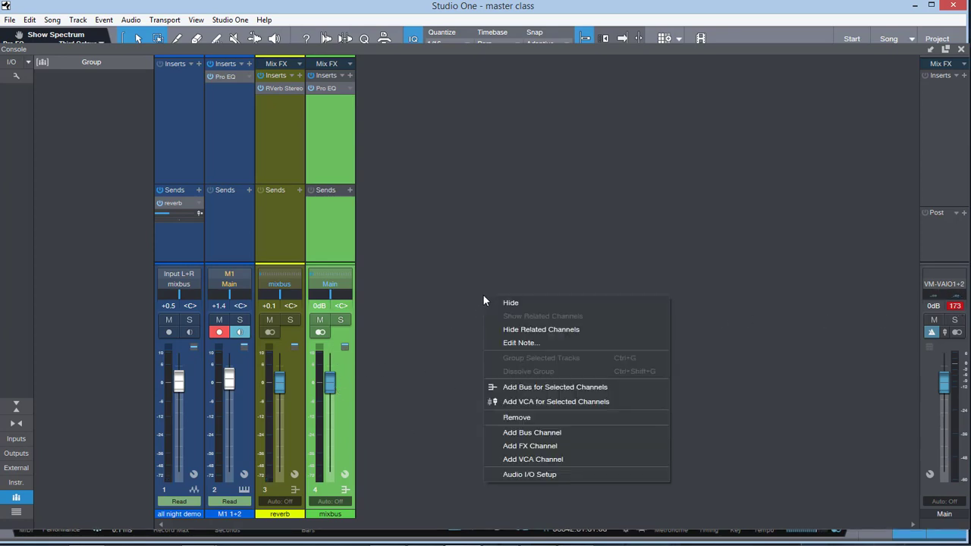
left_click(563, 461)
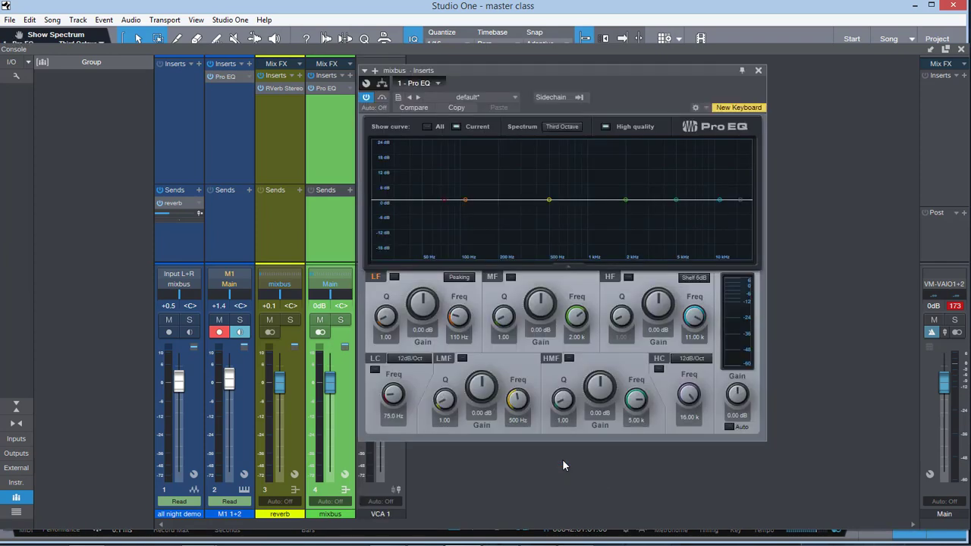
left_click(757, 71)
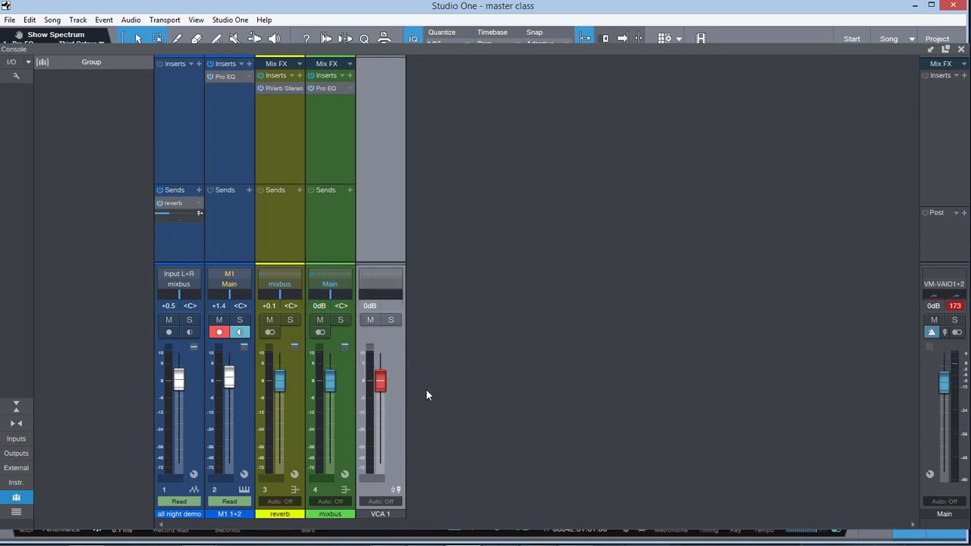
left_click(394, 502)
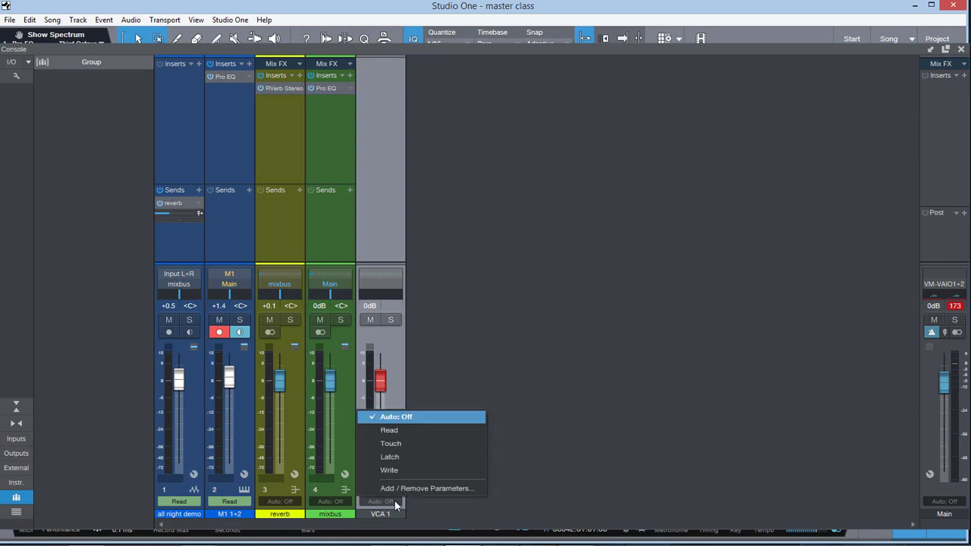
left_click(551, 503)
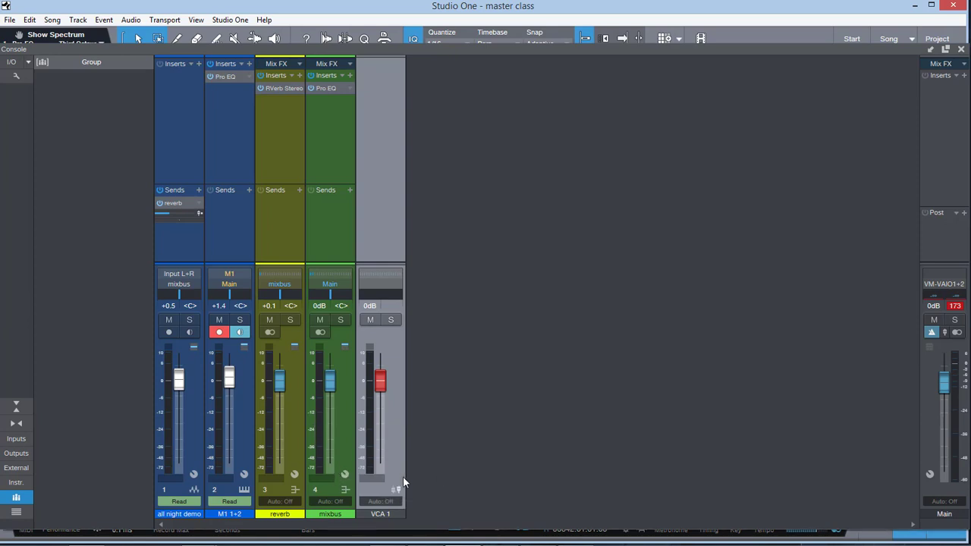
Step: Assign mixbus to VCA 1 and lower the VCA fader to -1.4 dB
left_click(320, 476)
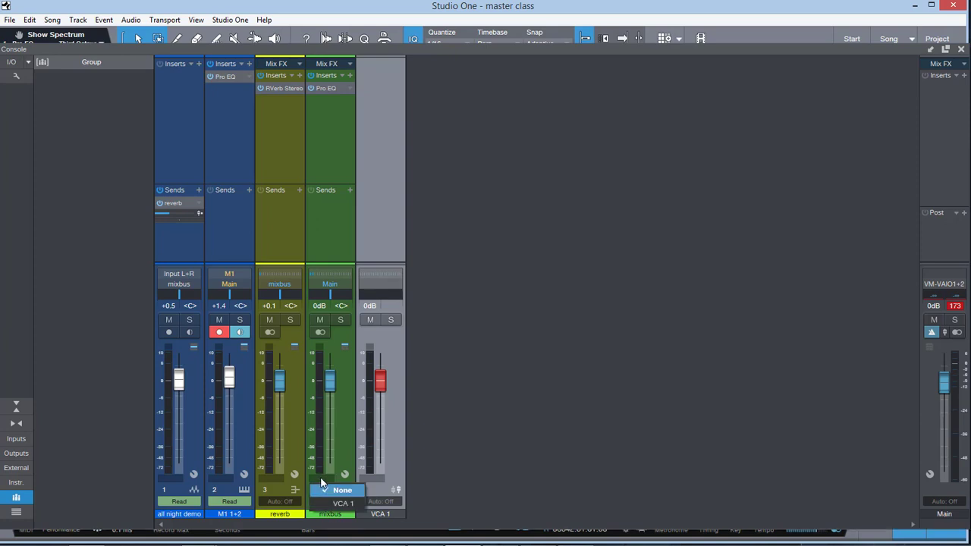
left_click(347, 495)
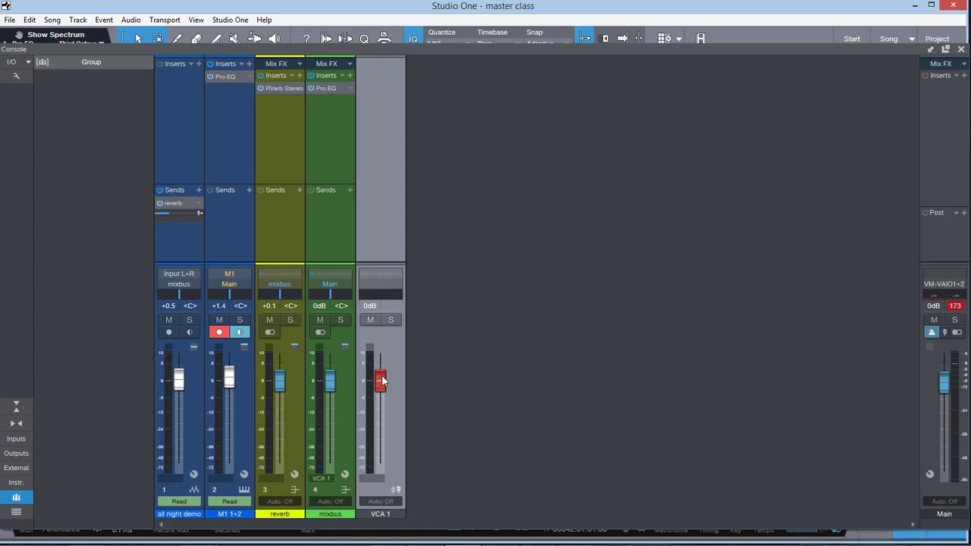
mouse_move(380, 380)
left_mouse_down()
mouse_move(382, 418)
mouse_move(381, 383)
left_mouse_up()
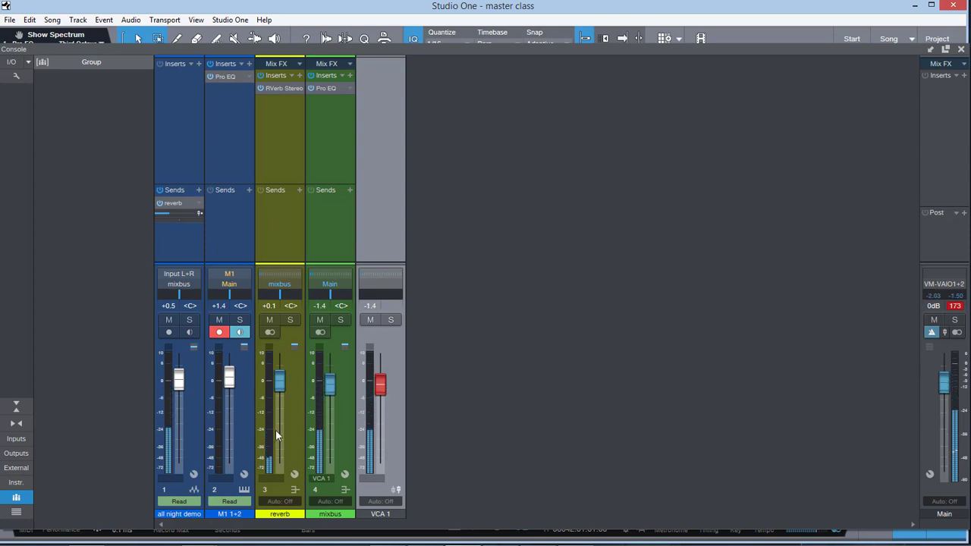
Step: Assign the all night demo, M1 1+2 and reverb channels to VCA 1 and raise the VCA fader to 0dB
left_click(173, 478)
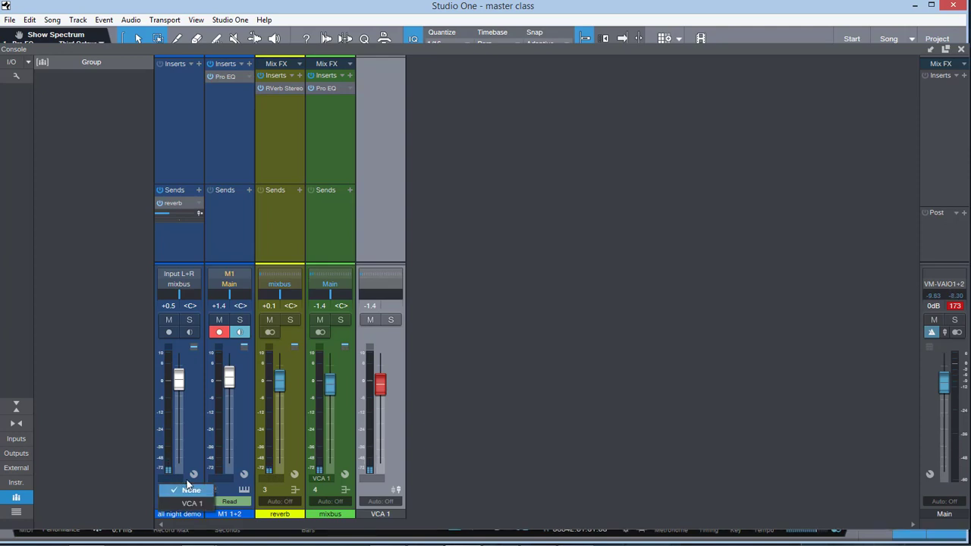
left_click(175, 504)
left_click(220, 479)
left_click(223, 504)
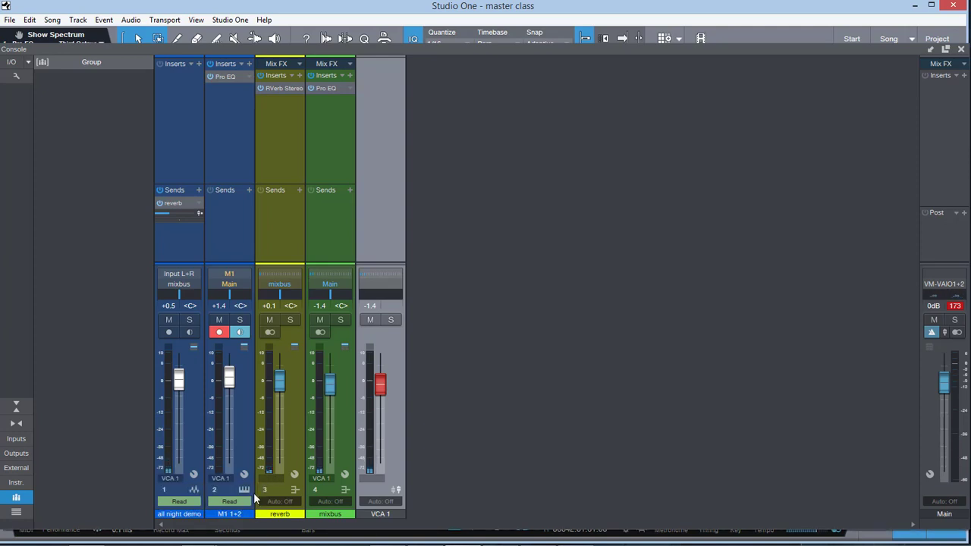
left_click(275, 478)
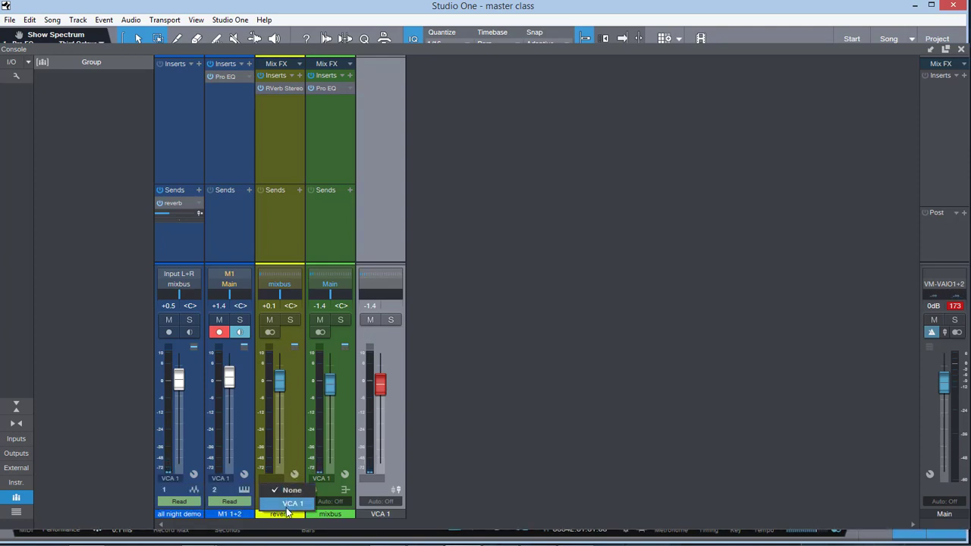
left_click(287, 503)
mouse_move(379, 386)
left_mouse_down()
mouse_move(379, 405)
mouse_move(383, 381)
left_mouse_up()
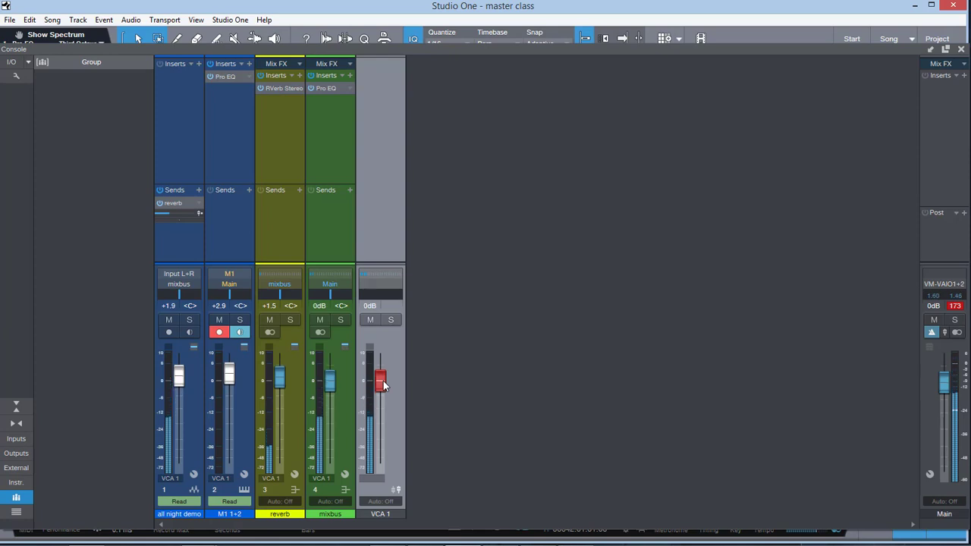
Step: Set the VCA assignment of all night demo, M1 1+2, reverb and mixbus to None
left_click(174, 476)
left_click(188, 490)
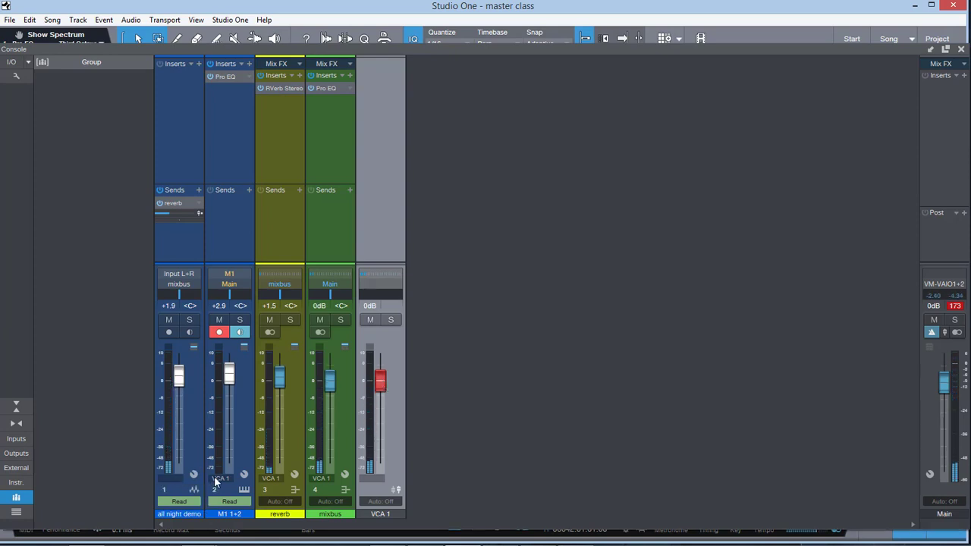
left_click(219, 478)
left_click(240, 490)
left_click(272, 478)
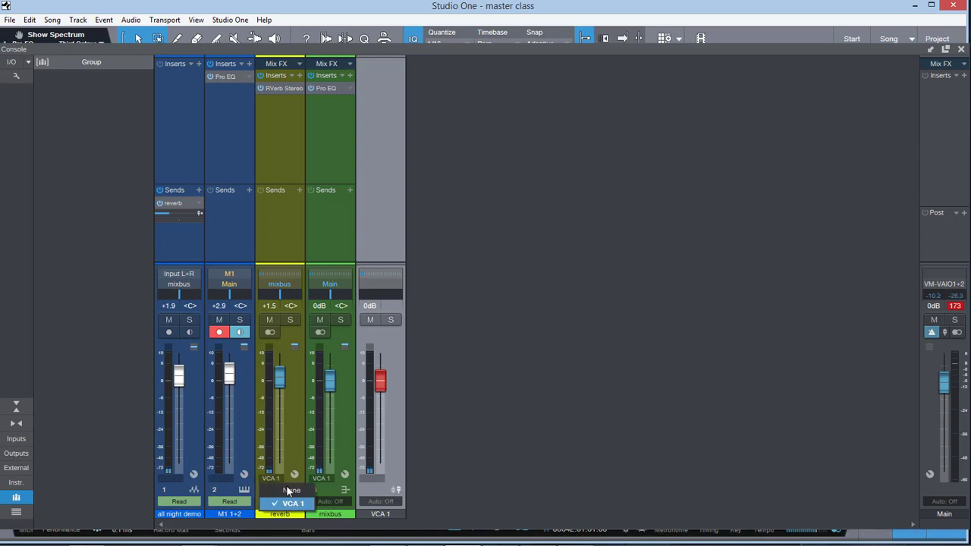
left_click(287, 490)
left_click(323, 478)
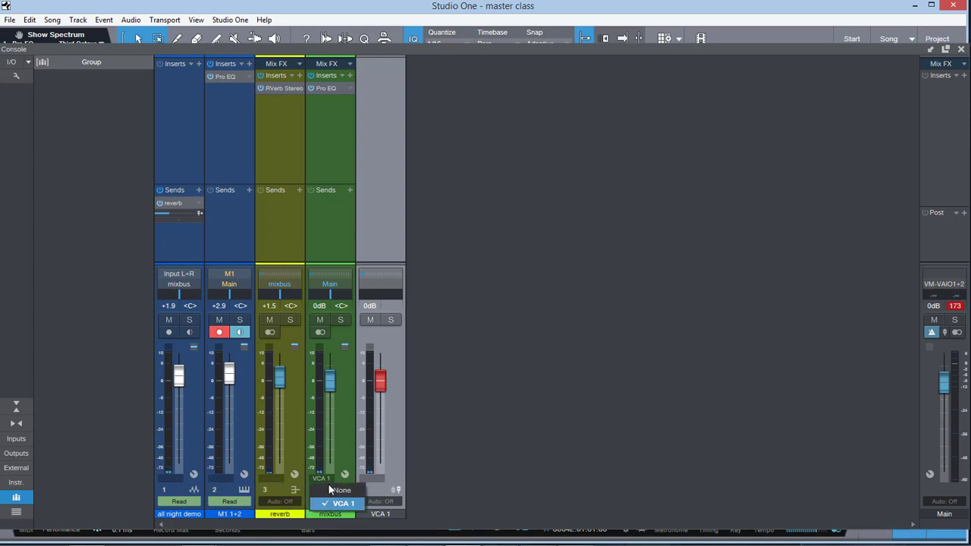
left_click(338, 491)
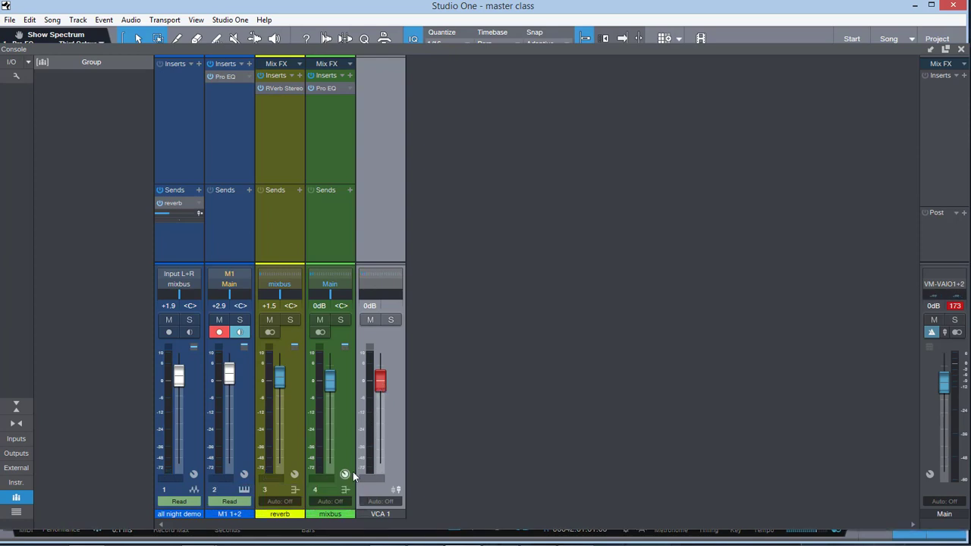
left_click(319, 427)
left_click(286, 430, "shift")
left_click(180, 435, "shift")
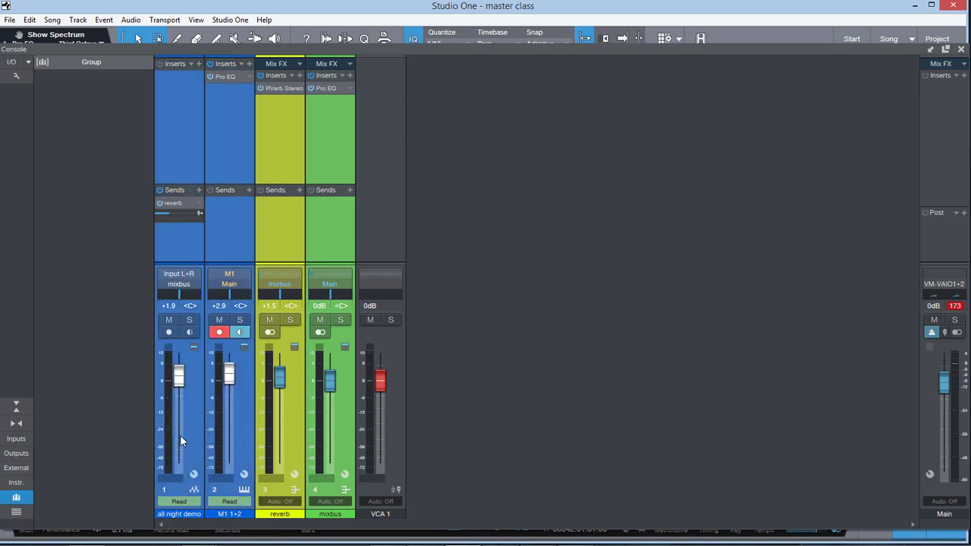
right_click(235, 415)
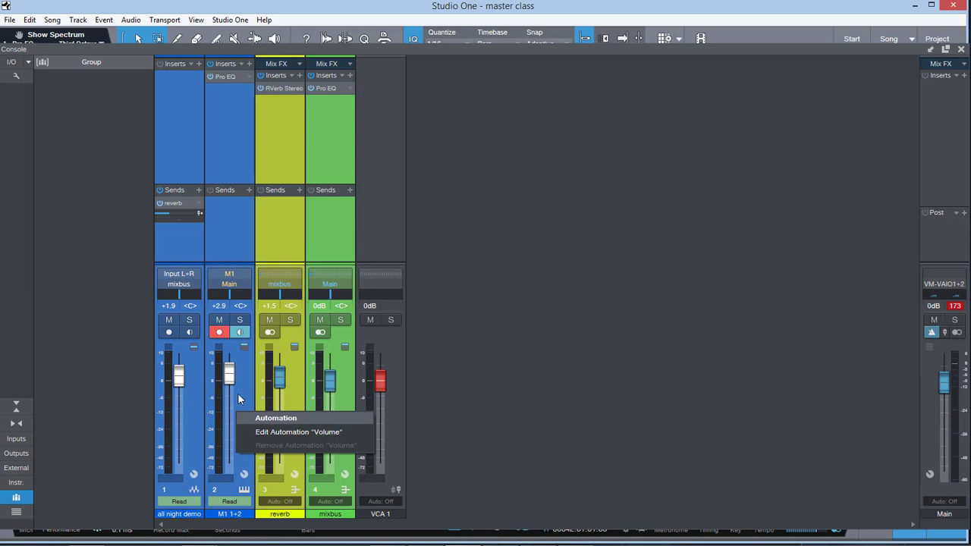
left_click(77, 65)
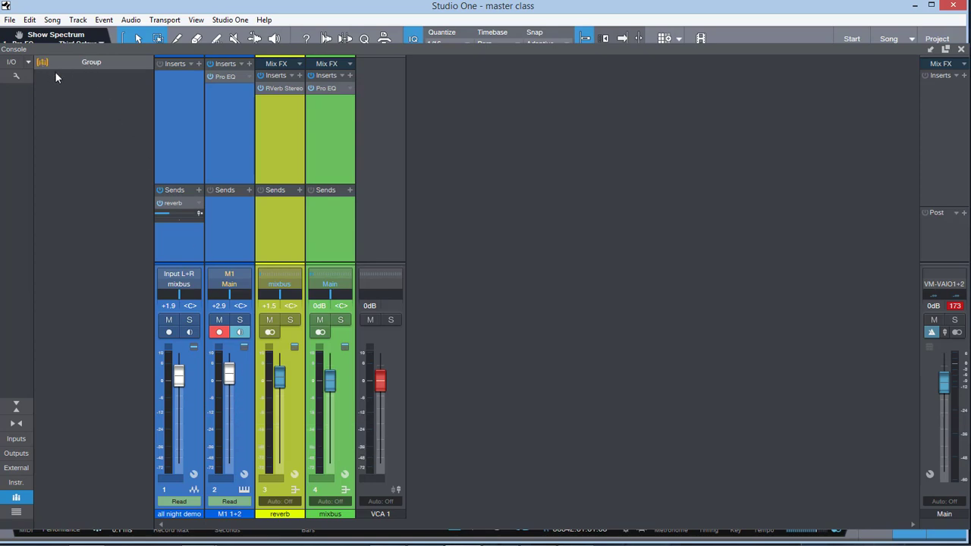
Step: Try lowering the mixbus fader on its own to -4.0 dB, and reset it to 0dB
left_click(401, 450)
left_click_drag(329, 385, 327, 391)
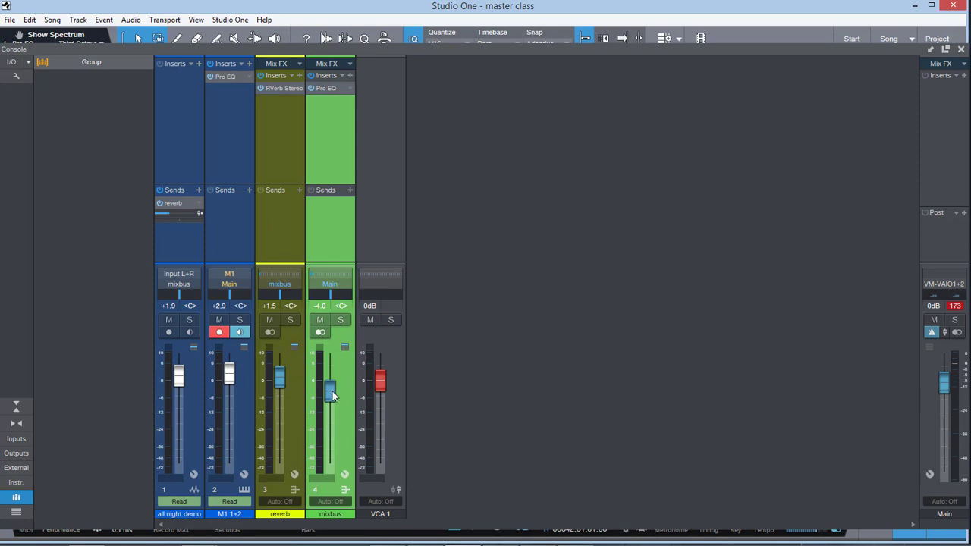
left_click(328, 394, "ctrl")
Step: Group the all night demo, M1 1+2, reverb and mixbus channels under the name "music"
left_click(199, 431, "shift")
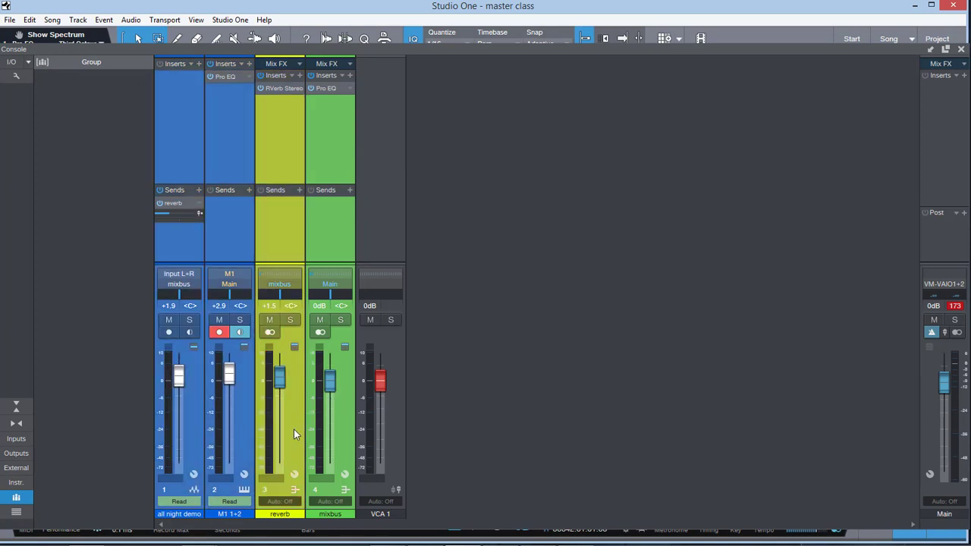
left_click(314, 433, "shift")
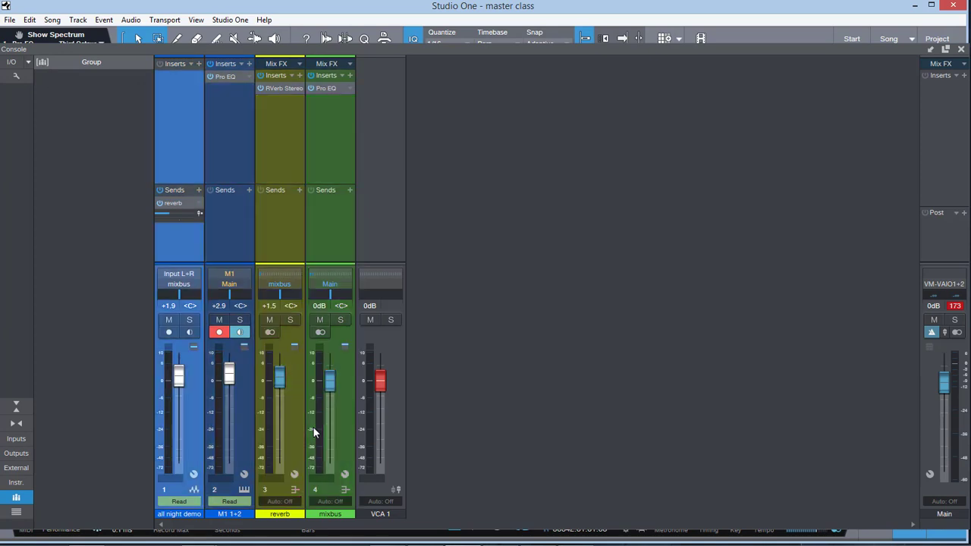
left_click(332, 429, "shift")
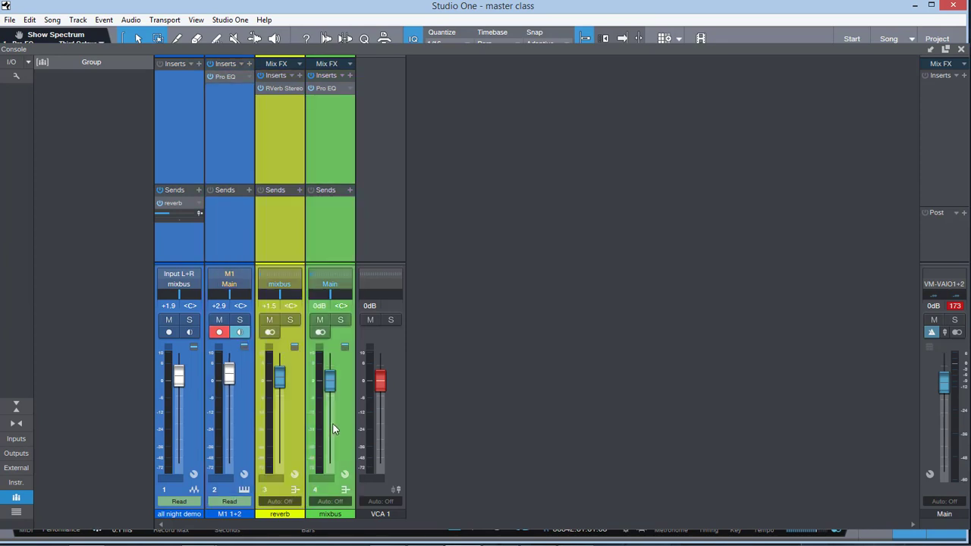
right_click(327, 429)
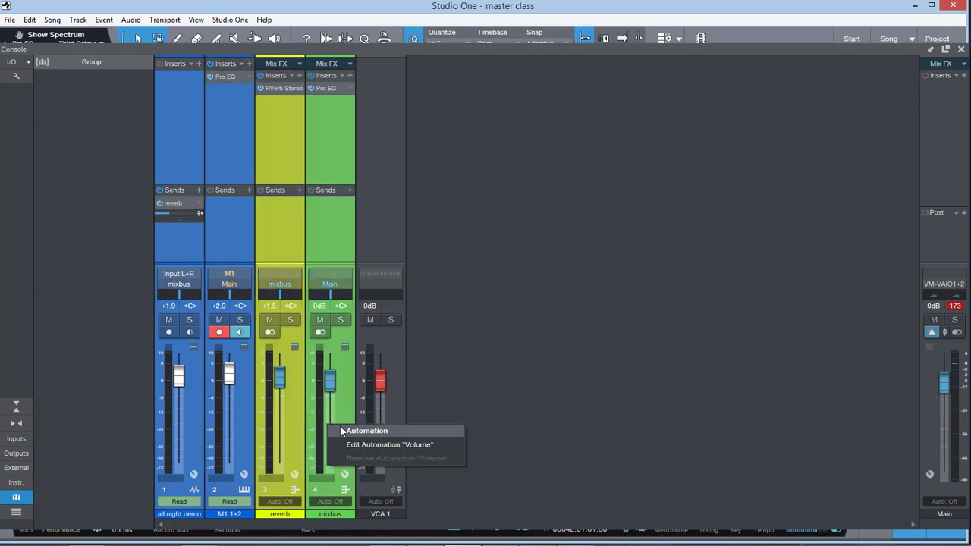
right_click(333, 479)
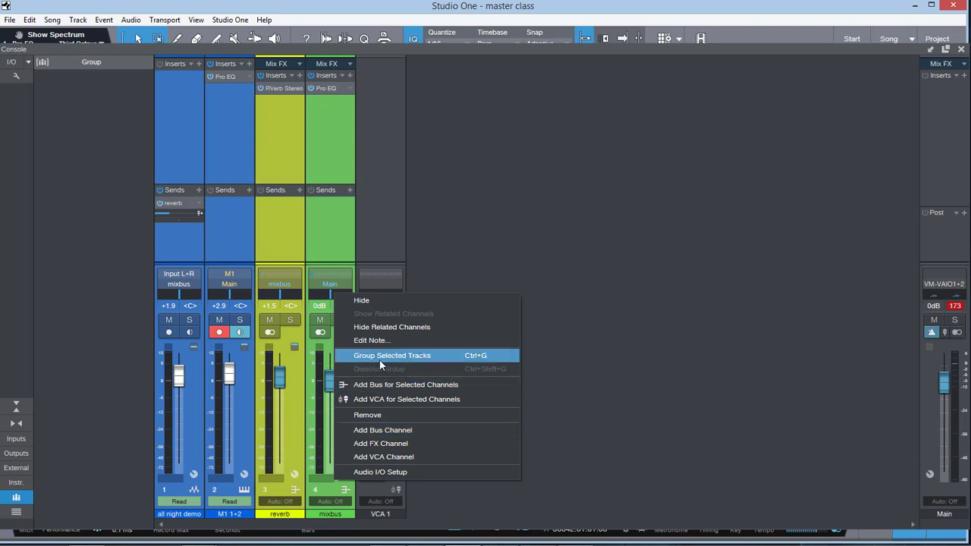
left_click(592, 462)
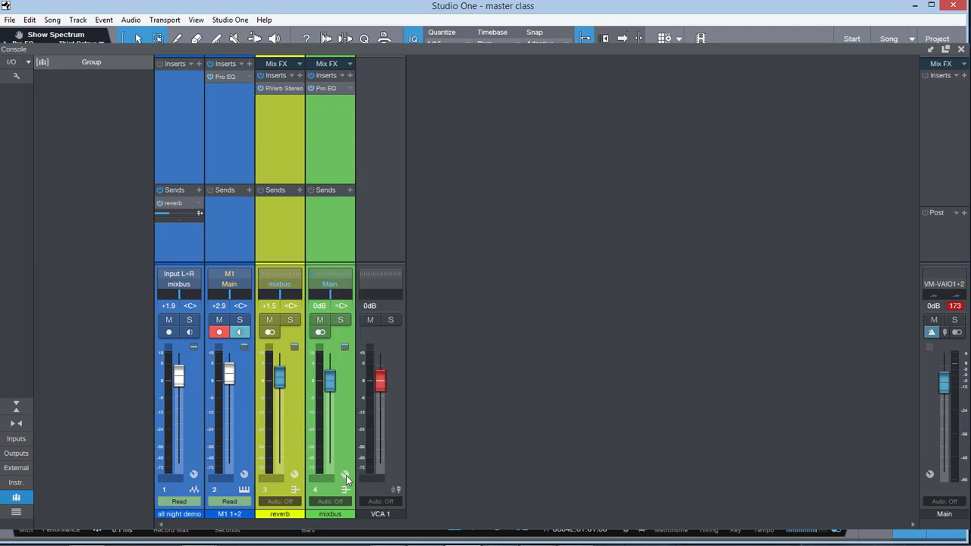
right_click(329, 489)
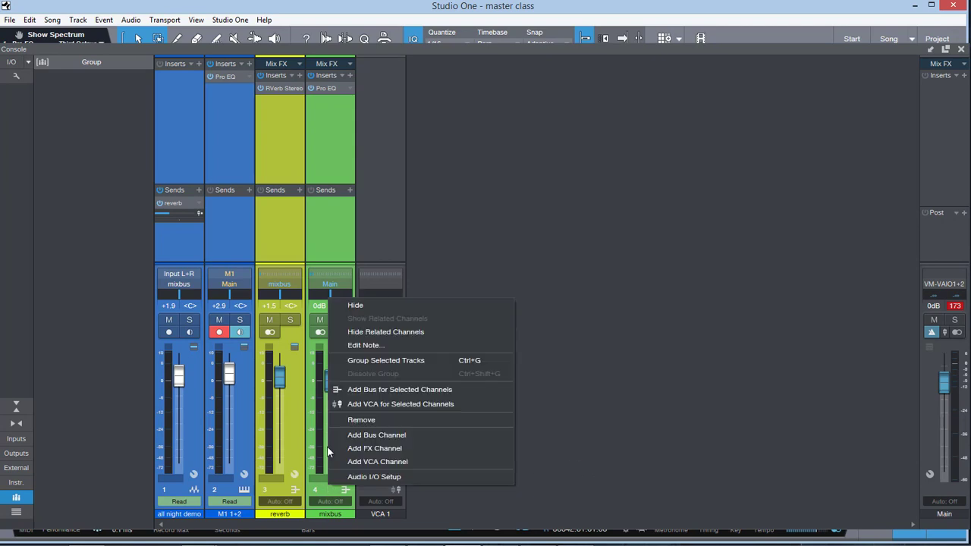
left_click(379, 361)
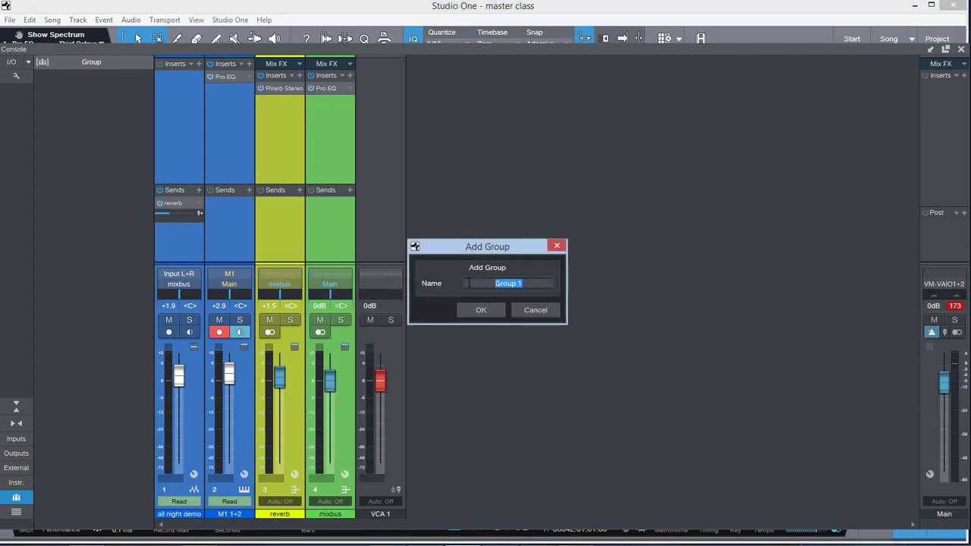
type("music")
key("Return")
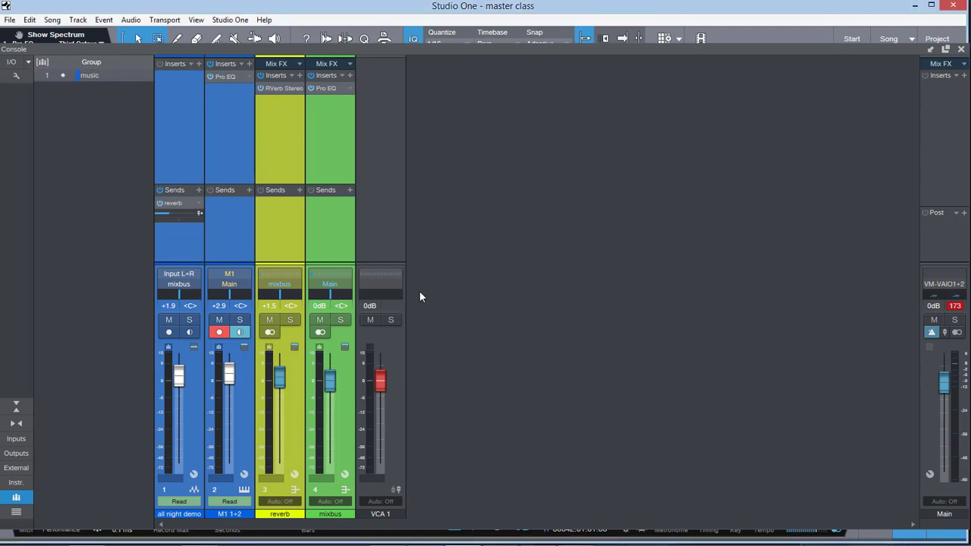
Step: Test the music group by moving its linked faders, ending with M1 1+2 at 0dB, and select only mixbus
mouse_move(325, 380)
left_mouse_down()
mouse_move(330, 409)
mouse_move(331, 385)
left_mouse_up()
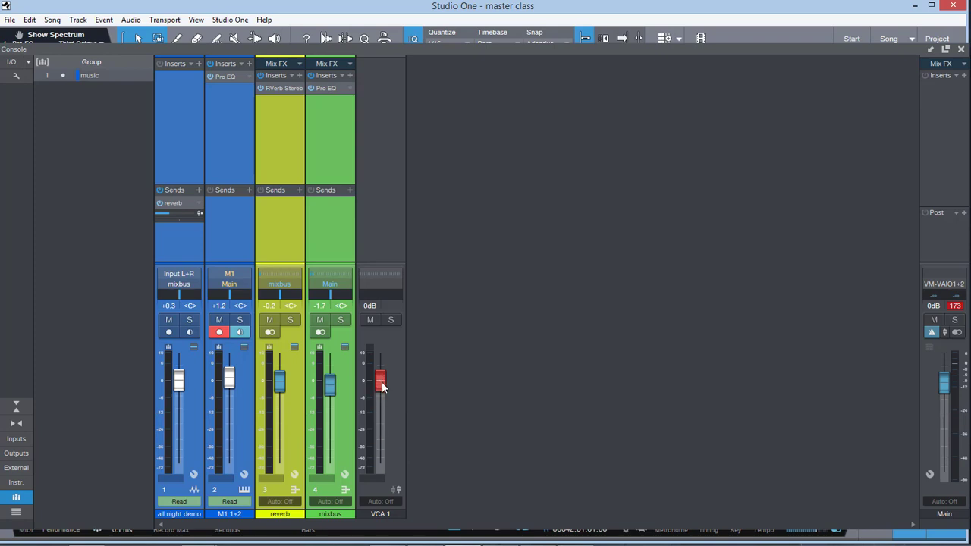
mouse_move(331, 386)
left_mouse_down()
mouse_move(330, 416)
mouse_move(329, 360)
mouse_move(321, 451)
mouse_move(318, 389)
left_mouse_up()
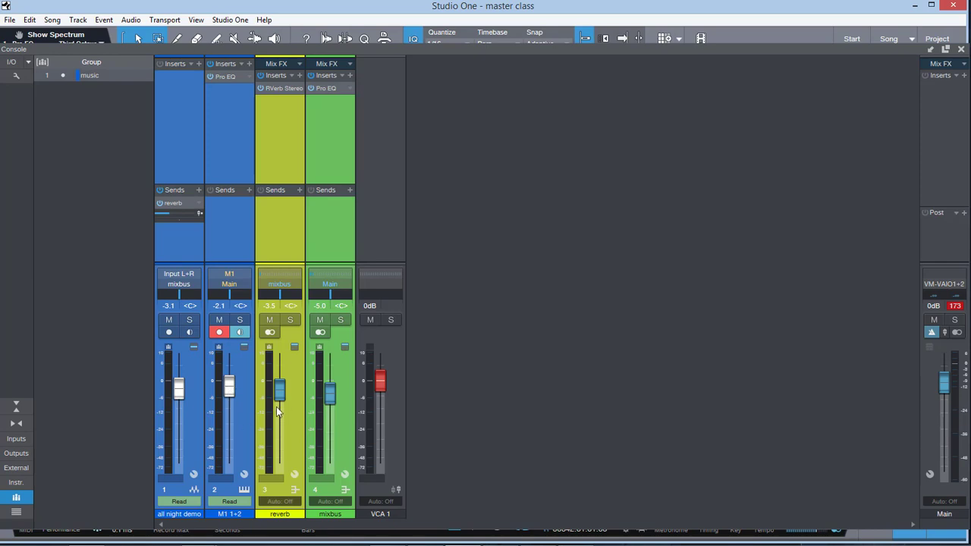
left_click(229, 388, "ctrl")
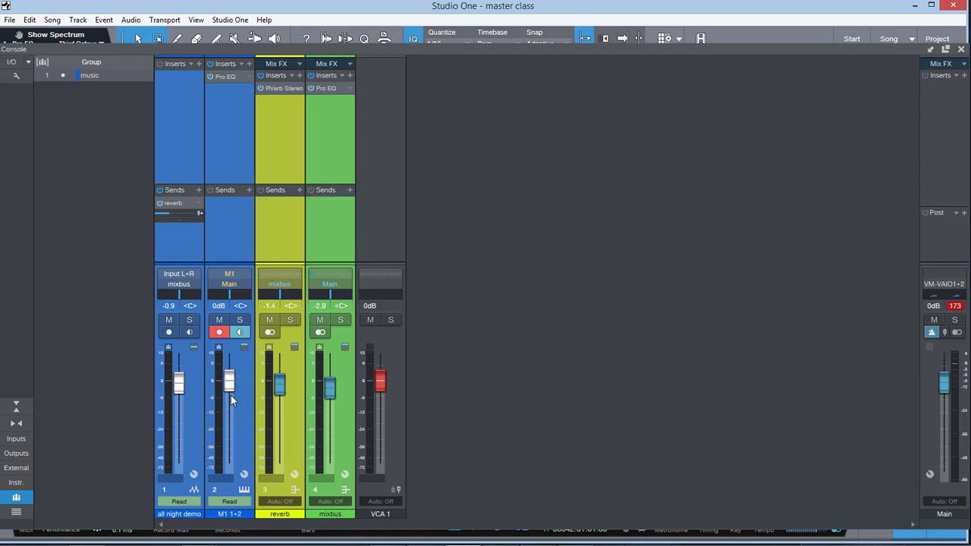
right_click(335, 426)
left_click(329, 474)
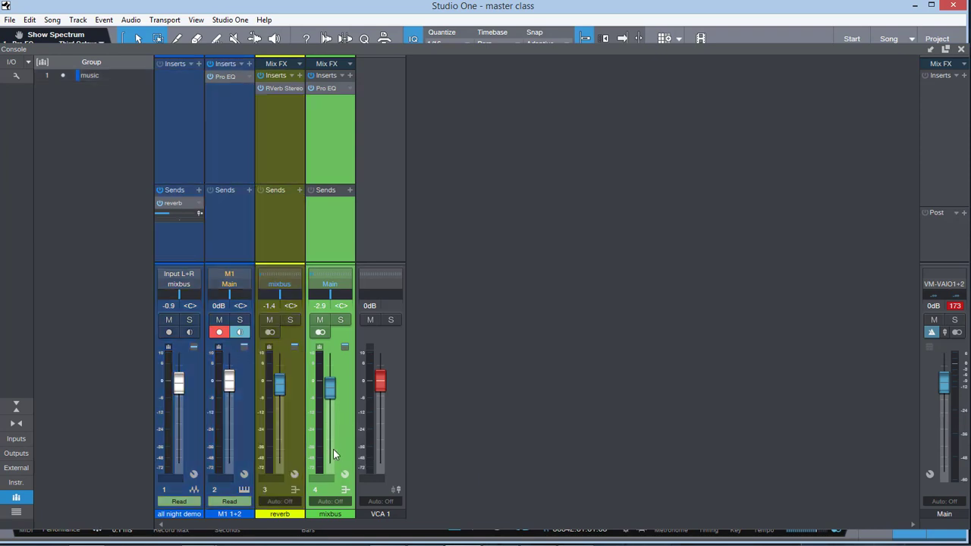
Step: Lower the linked music group faders slightly, ending with mixbus at -3.4 dB, and dissolve the group "music"
left_click(277, 389)
left_click_drag(278, 388, 228, 379)
left_click(335, 414)
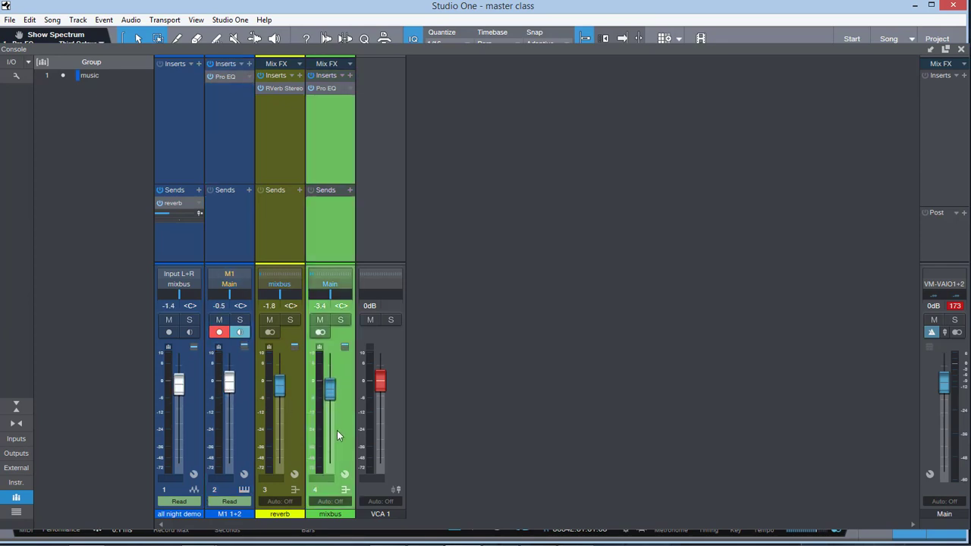
right_click(338, 435)
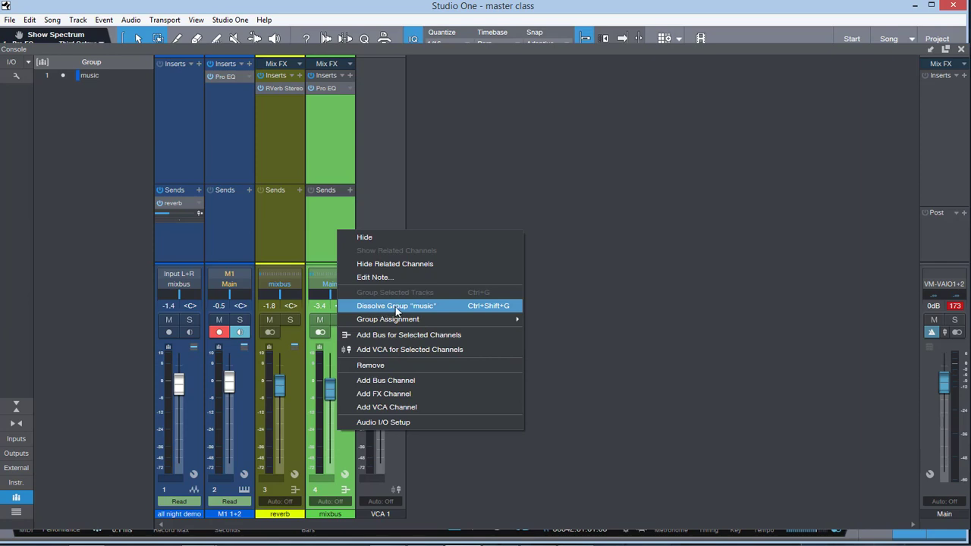
left_click(396, 309)
Step: Move the faders individually to -1.7 dB on mixbus, 0dB on reverb, -0.7 dB on M1 1+2 and -0.5 dB on all night demo
left_click_drag(326, 388, 280, 387)
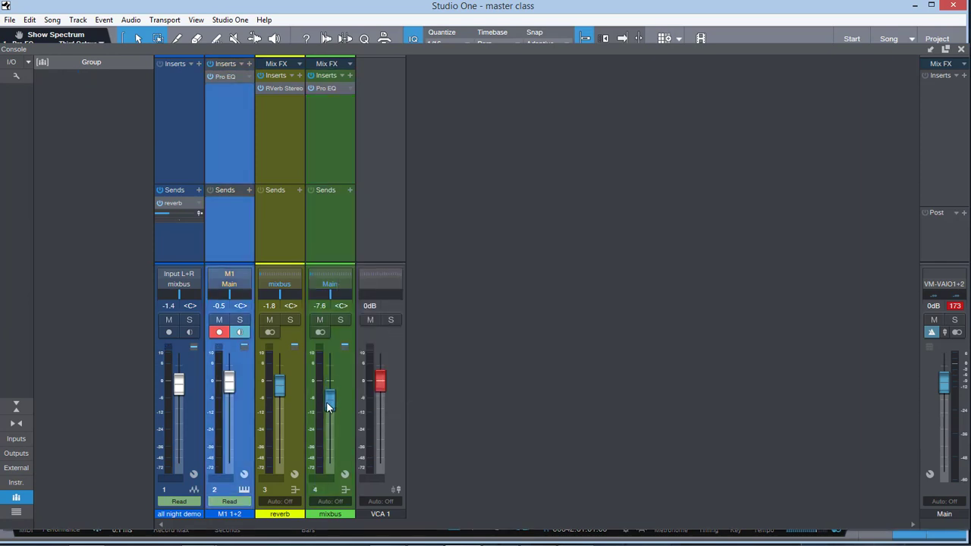
left_click(331, 436)
left_click_drag(229, 393, 179, 382)
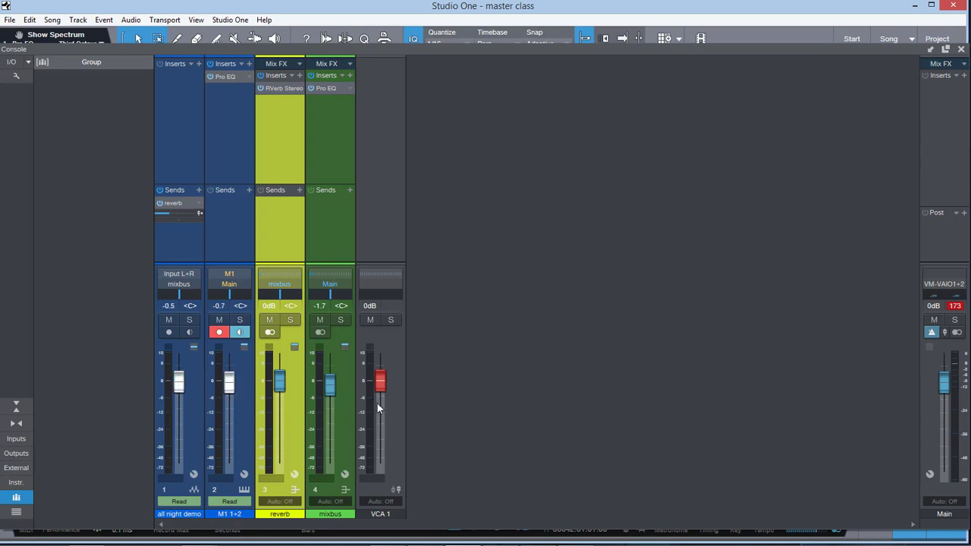
left_click(342, 420)
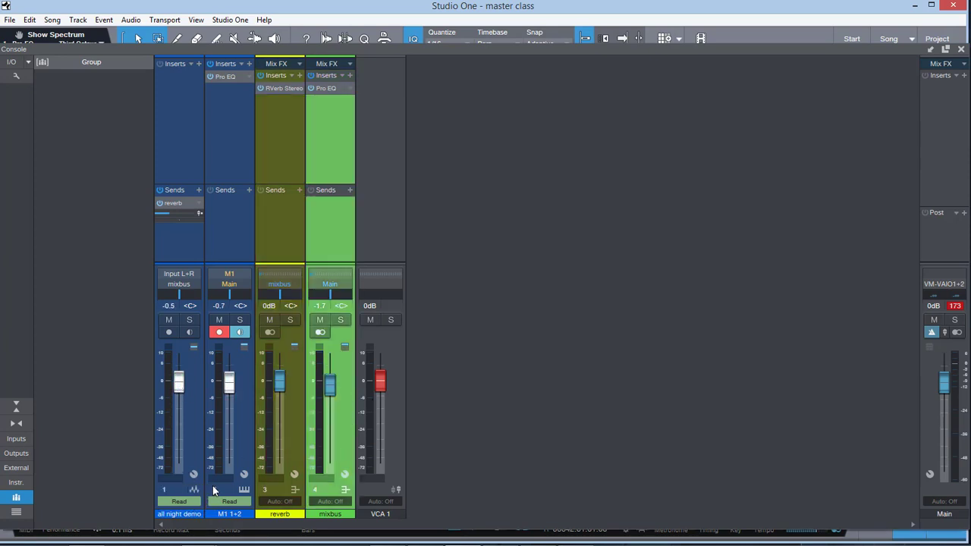
Step: Assign the all night demo, M1 1+2, reverb and mixbus channels to VCA 1
left_click(176, 478)
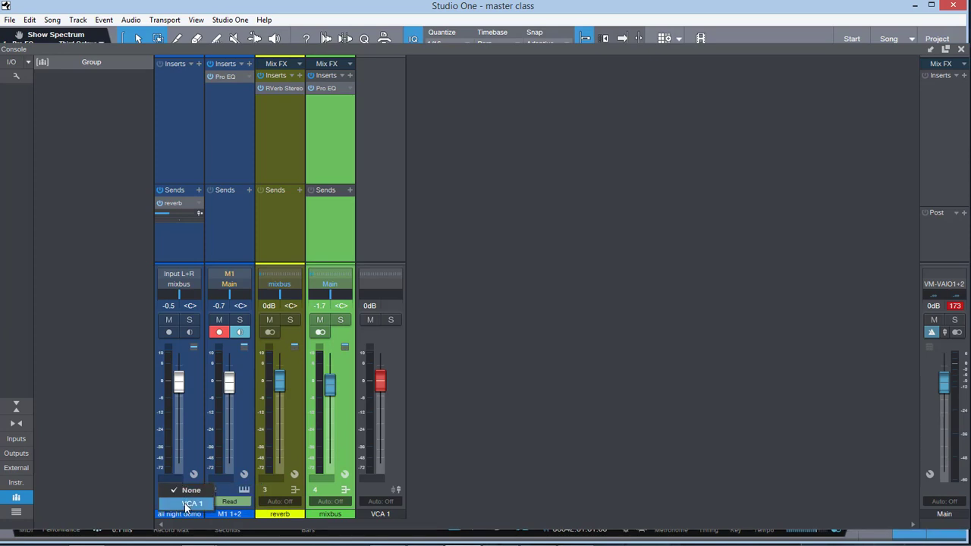
left_click(186, 504)
left_click(220, 478)
left_click(229, 503)
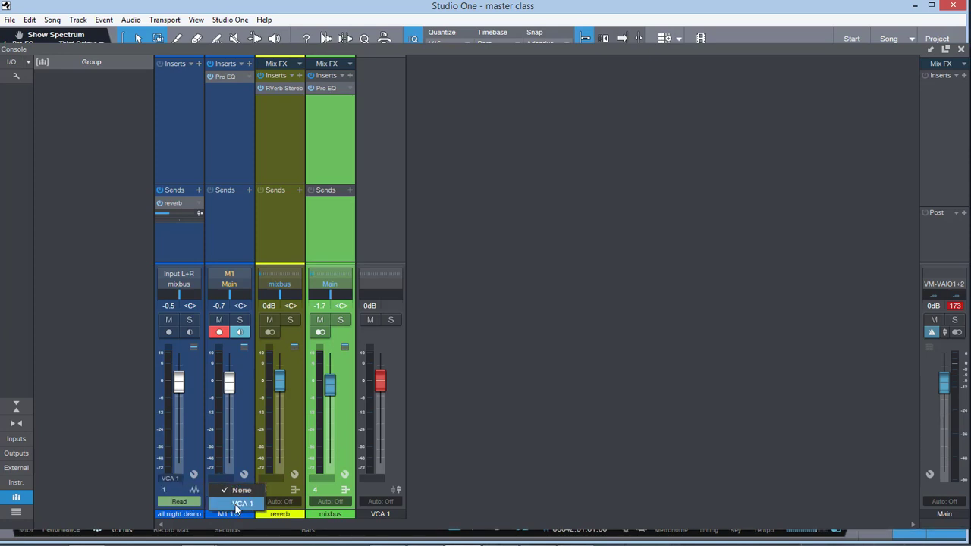
left_click(271, 478)
left_click(288, 503)
left_click(326, 477)
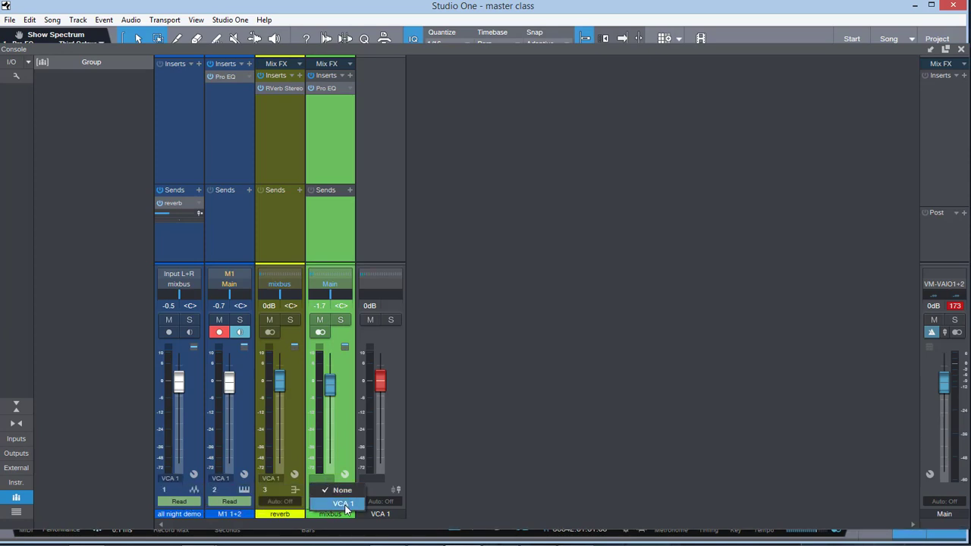
left_click(344, 504)
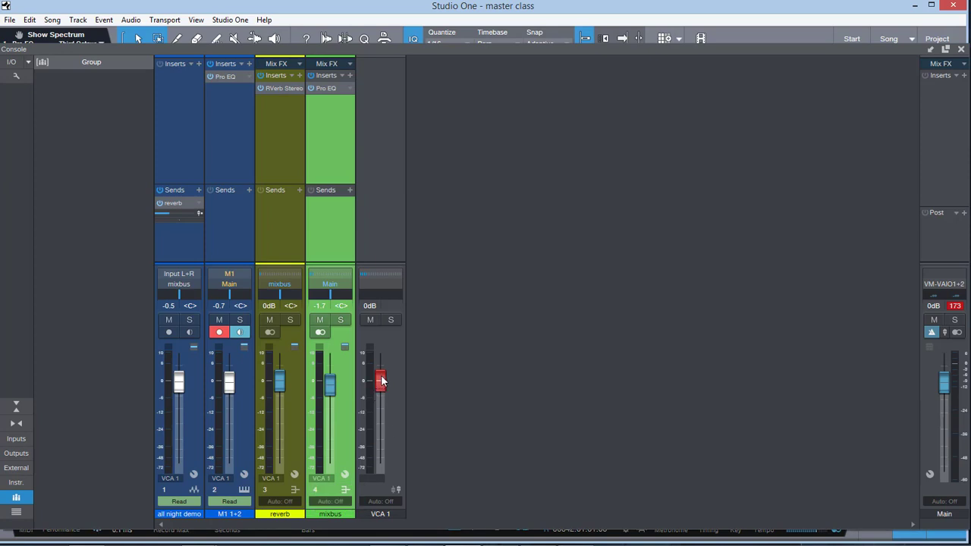
Step: Test VCA 1 at +0.2 dB, lower the four assigned channel faders individually to around -20 dB, and return VCA 1 to 0dB
mouse_move(380, 383)
left_mouse_down()
mouse_move(382, 423)
mouse_move(380, 379)
left_mouse_up()
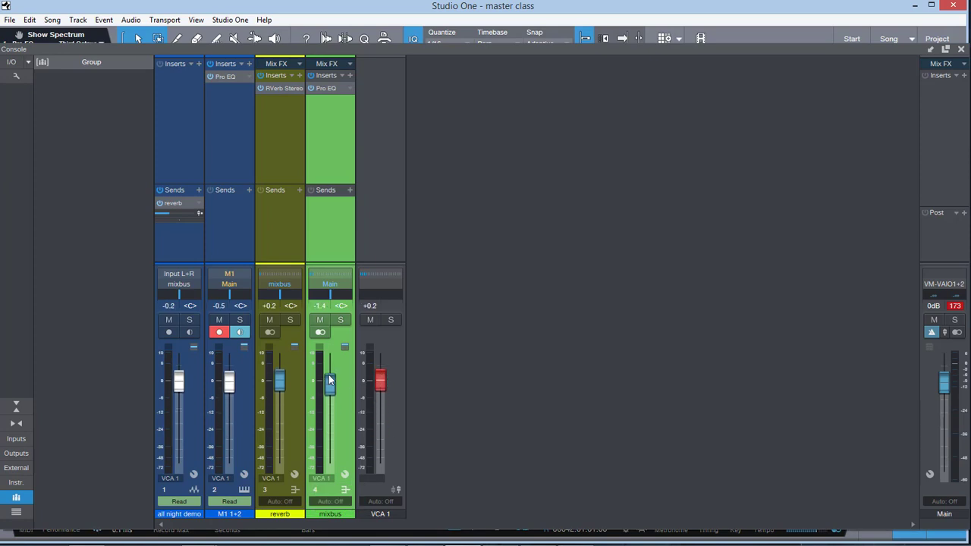
left_click_drag(331, 415, 279, 418)
left_click_drag(230, 384, 229, 422)
left_click_drag(179, 387, 179, 425)
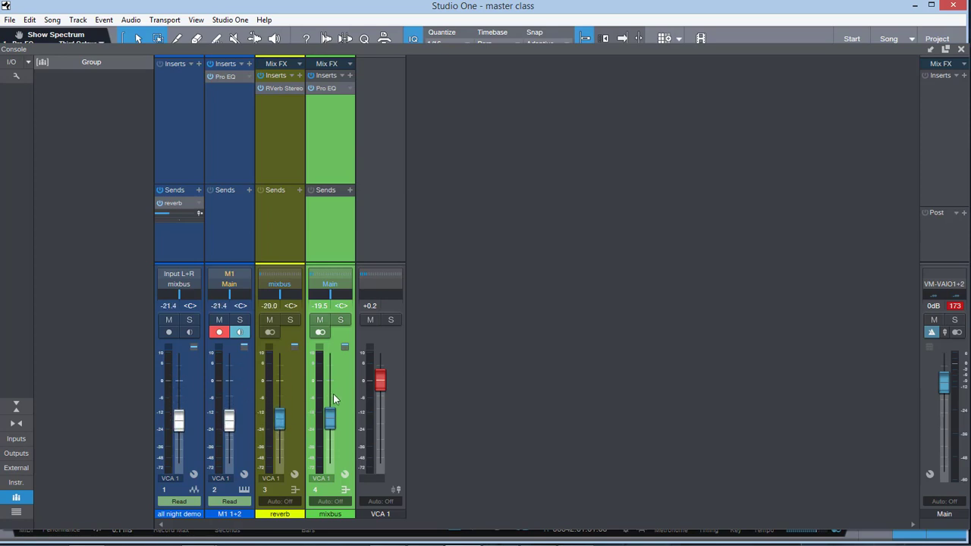
mouse_move(377, 385)
left_mouse_down()
mouse_move(381, 414)
mouse_move(385, 327)
mouse_move(380, 383)
left_mouse_up()
Step: Remove the VCA 1 assignment from mixbus, reverb, M1 1+2 and all night demo by choosing None
left_click(321, 480)
left_click(334, 490)
left_click(286, 480)
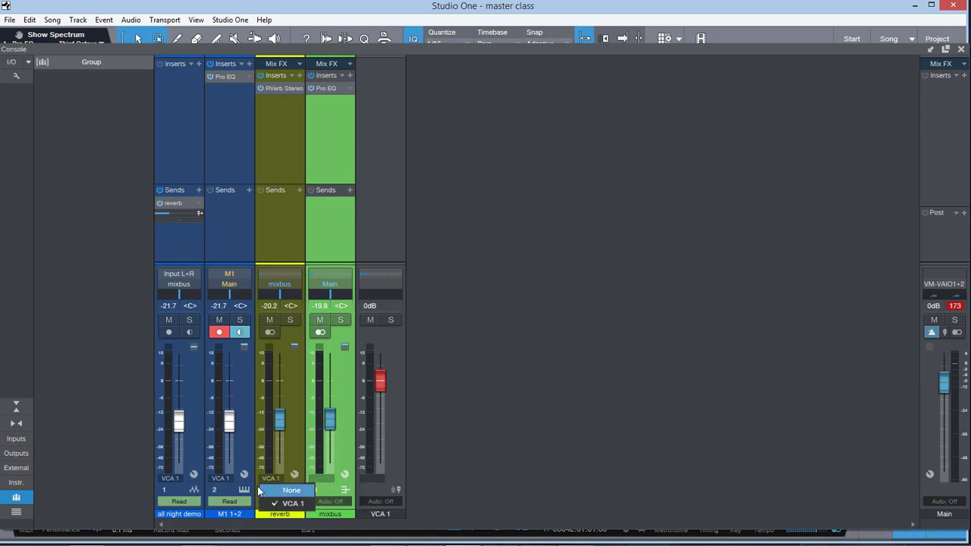
left_click(291, 489)
left_click(220, 477)
left_click(237, 490)
left_click(173, 478)
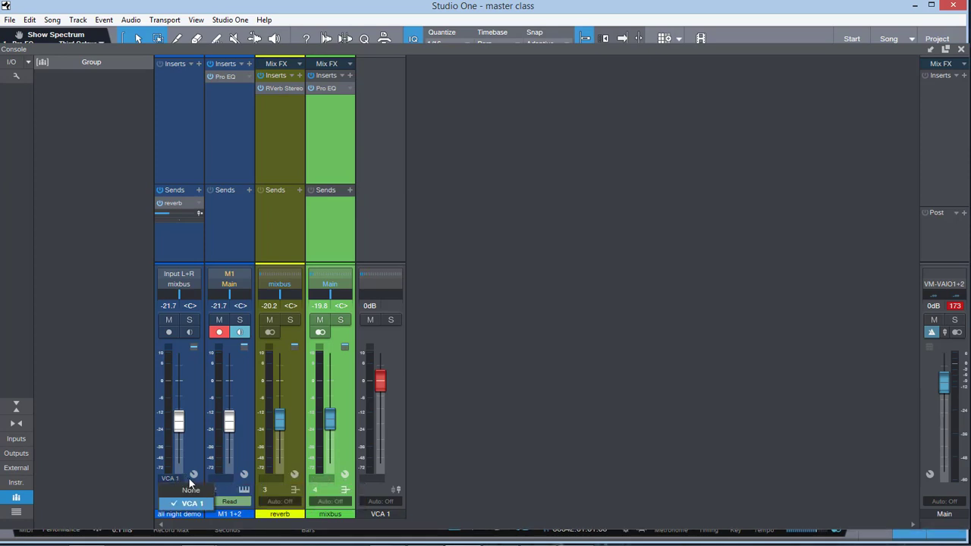
left_click(191, 490)
Step: Examine the macro knobs and their control mapping list in the all night demo channel editor, and close it
left_click(194, 475)
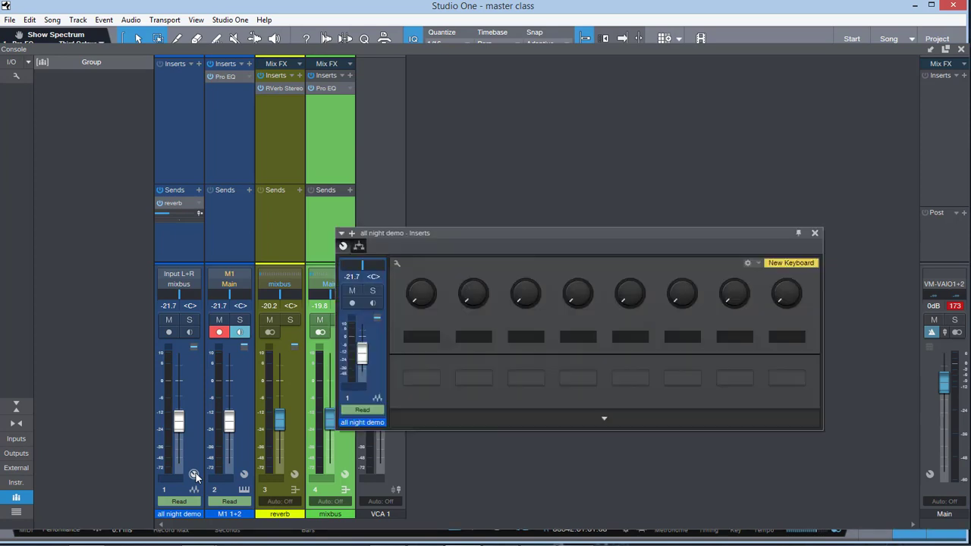
left_click_drag(423, 293, 402, 291)
left_click(397, 264)
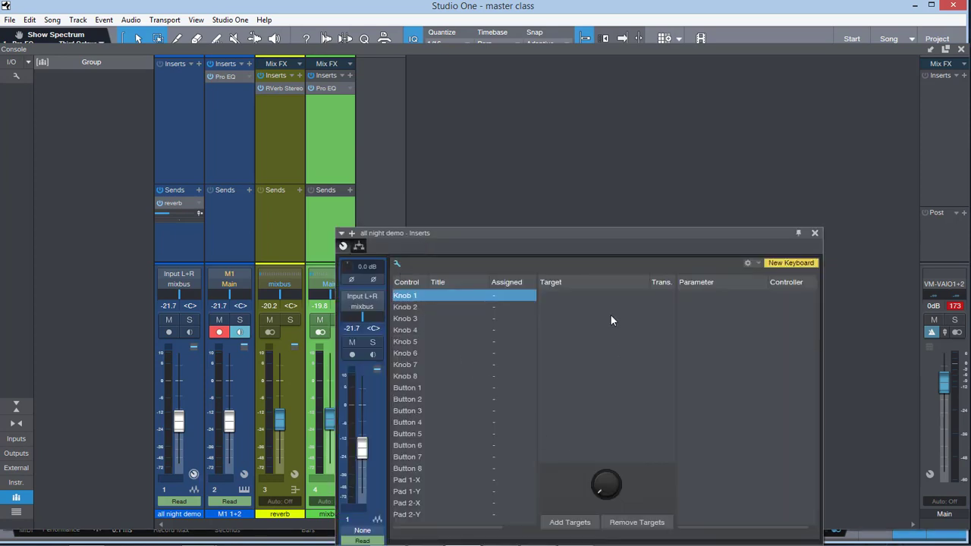
left_click(814, 233)
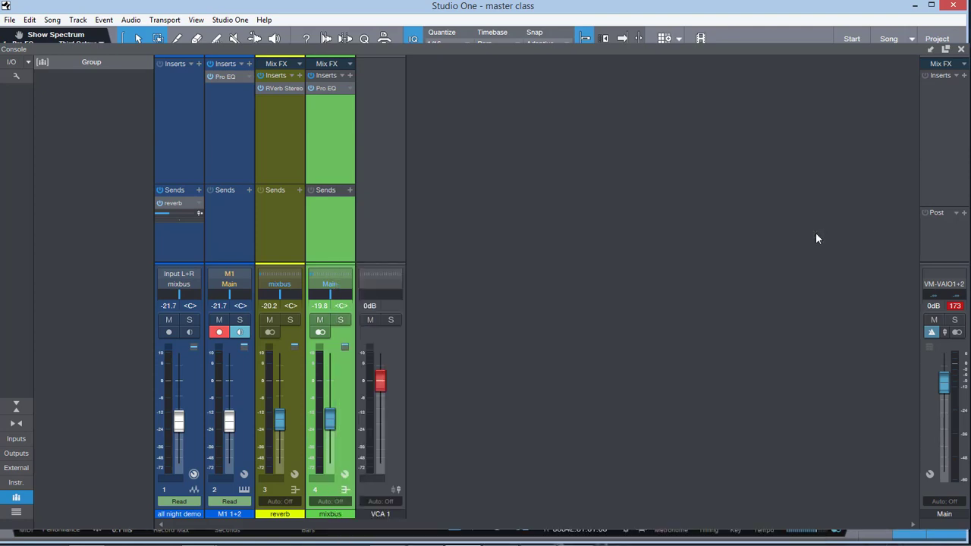
Step: Raise the faders to -5.2 dB on mixbus, -2.6 dB on reverb, -0.5 dB on M1 1+2 and +1.2 dB on all night demo
left_click_drag(330, 417, 335, 400)
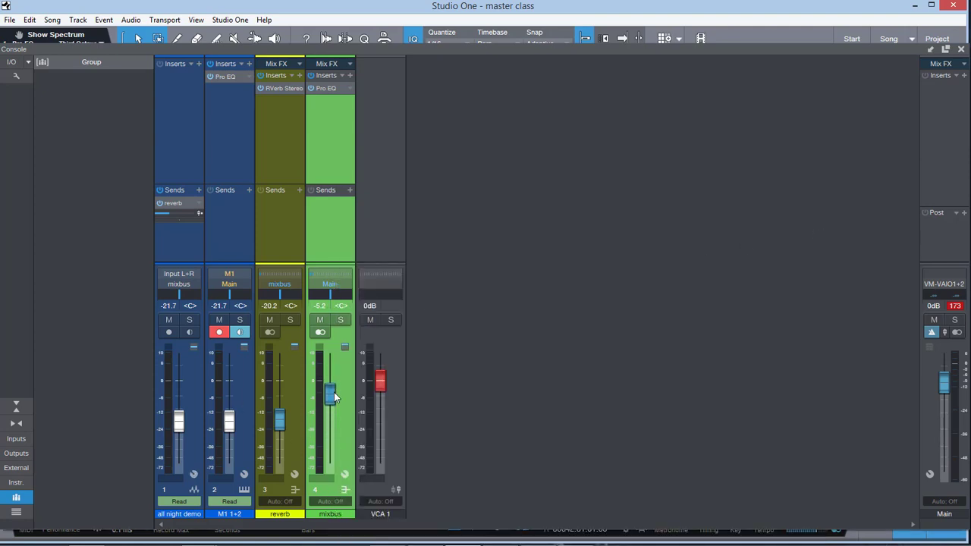
left_click_drag(279, 420, 280, 386)
left_click_drag(229, 420, 229, 378)
left_click_drag(180, 422, 179, 377)
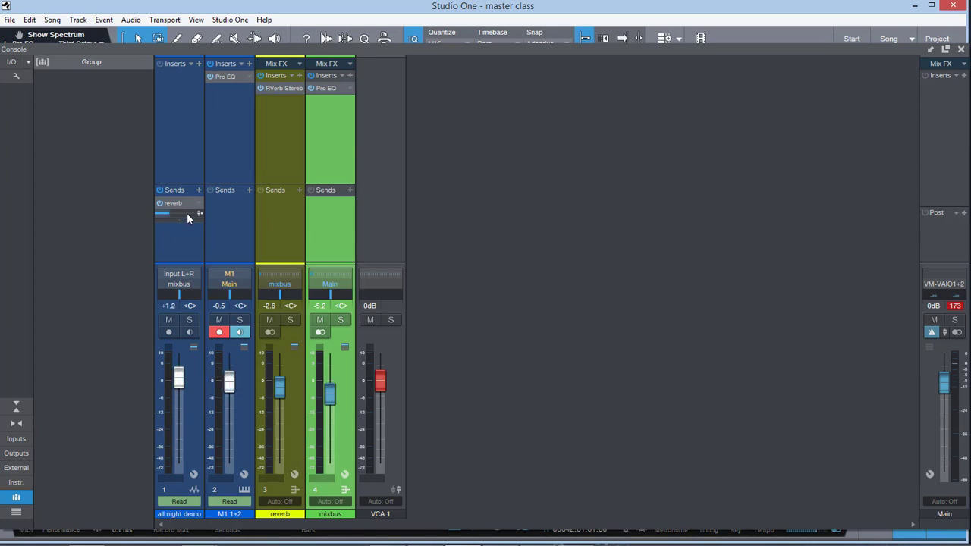
right_click(506, 346)
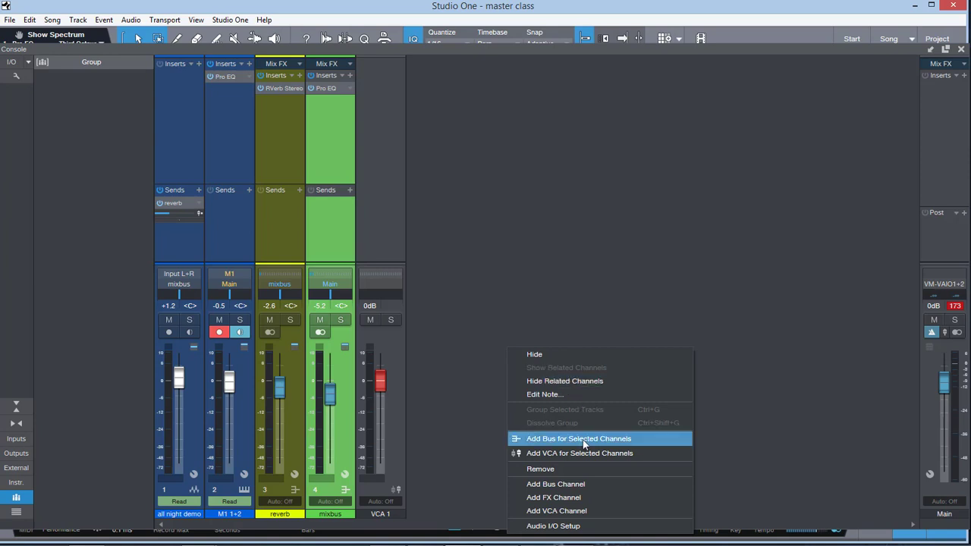
left_click(417, 378)
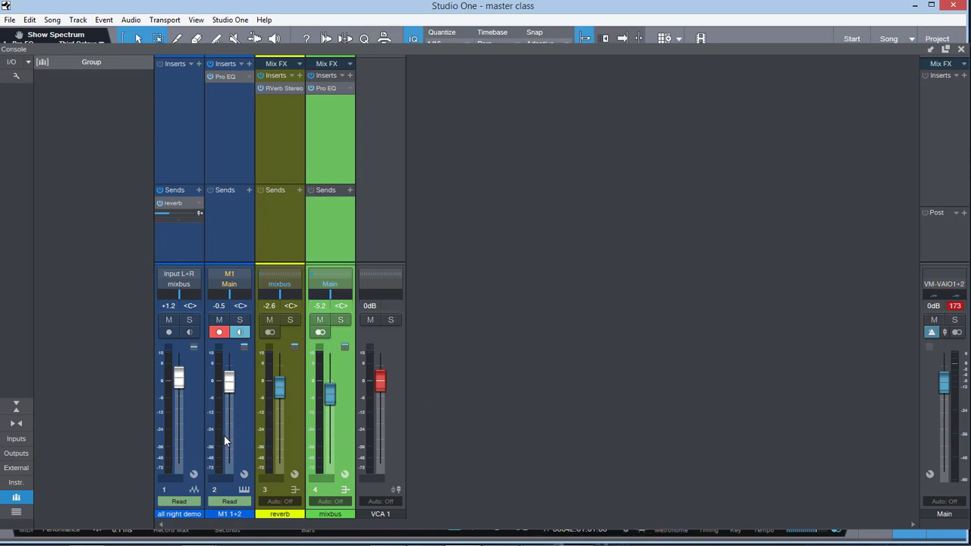
left_click(187, 431)
left_click(230, 433)
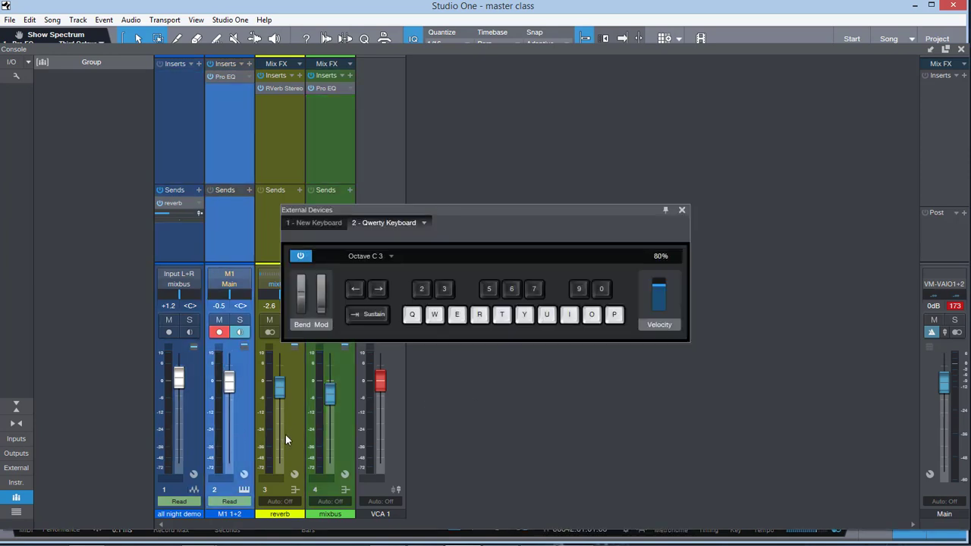
left_click(285, 437)
left_click(681, 210)
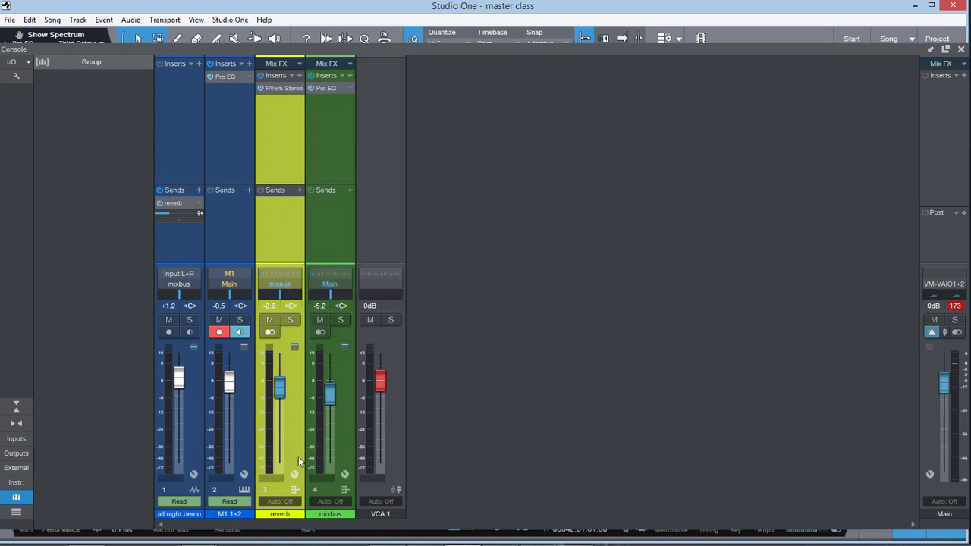
Step: Select all night demo, reverb and mixbus together, review their grouping, bus and VCA commands, and reselect only mixbus
left_click(185, 446)
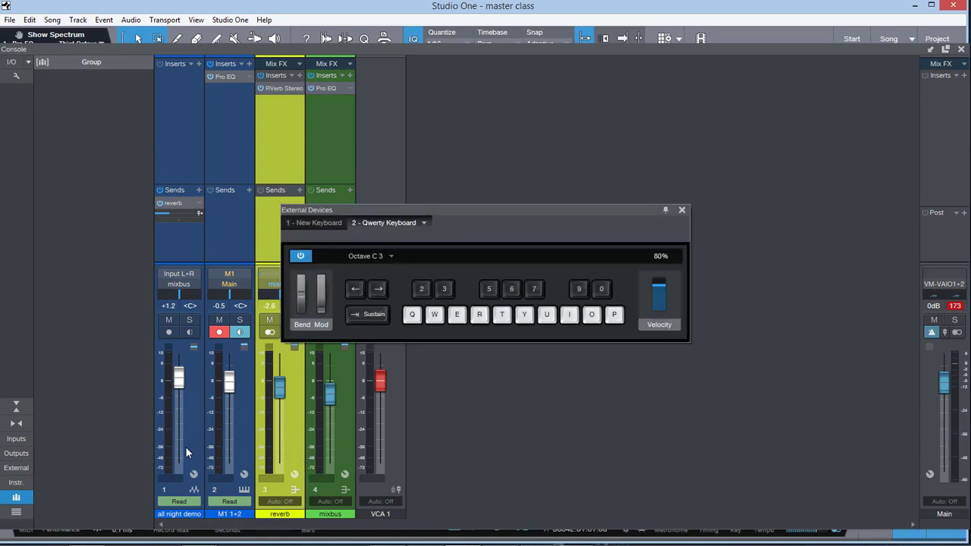
left_click(681, 210)
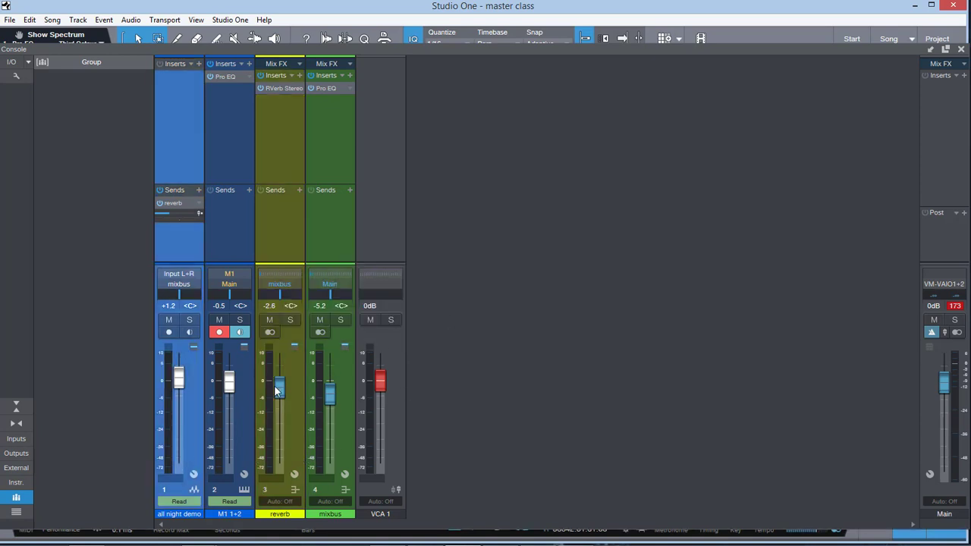
left_click(301, 438, "ctrl")
left_click(342, 442, "ctrl")
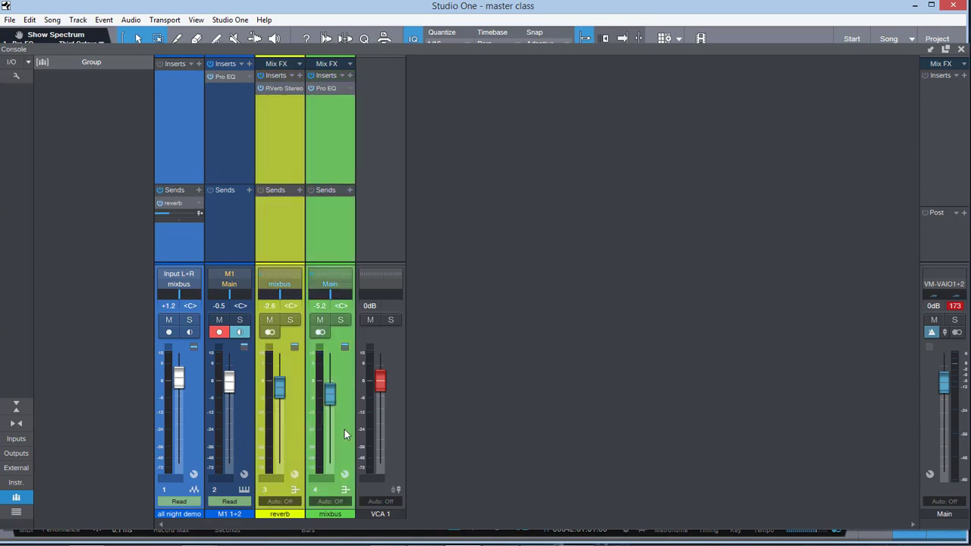
right_click(345, 433)
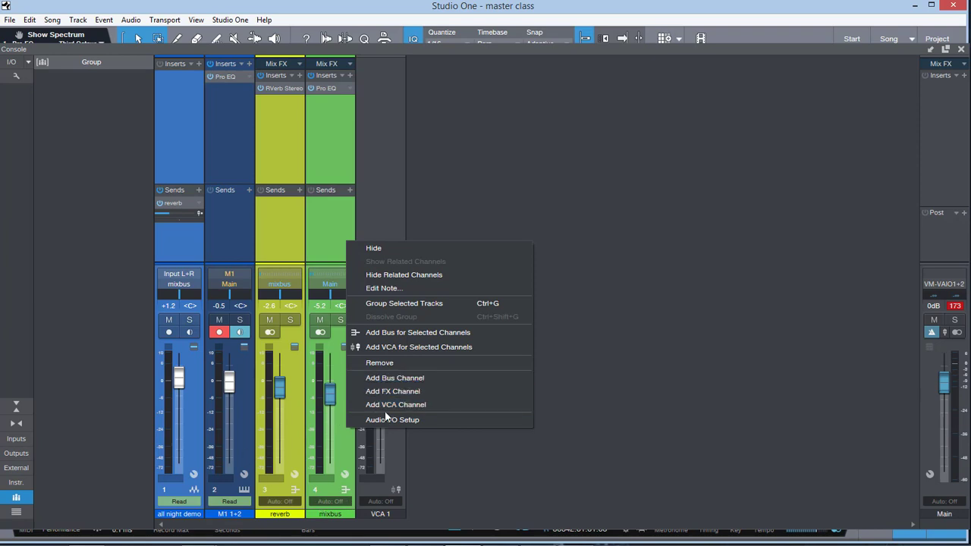
left_click(510, 458)
left_click(337, 444)
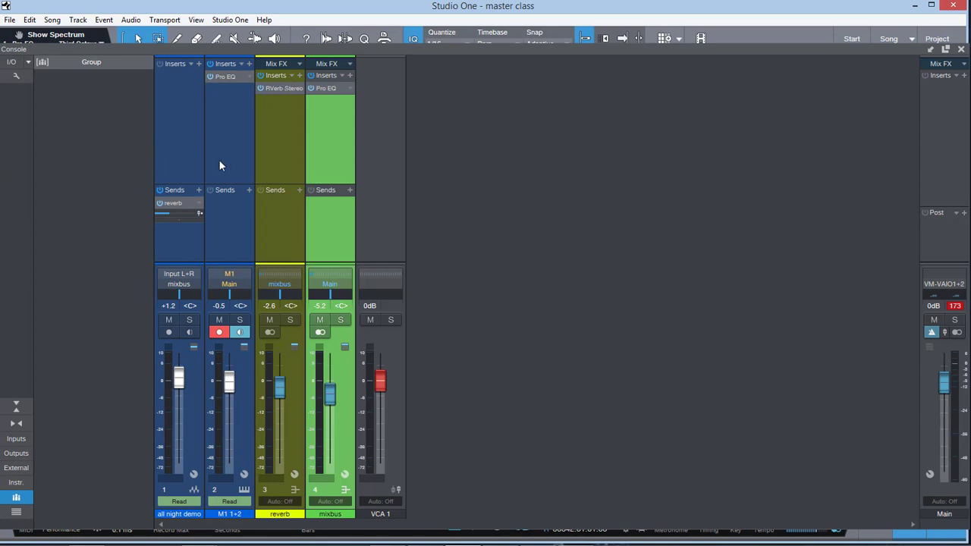
Step: Check the send choices on all night demo and the console's commands for adding bus, FX and VCA channels
left_click(198, 190)
left_click(184, 176)
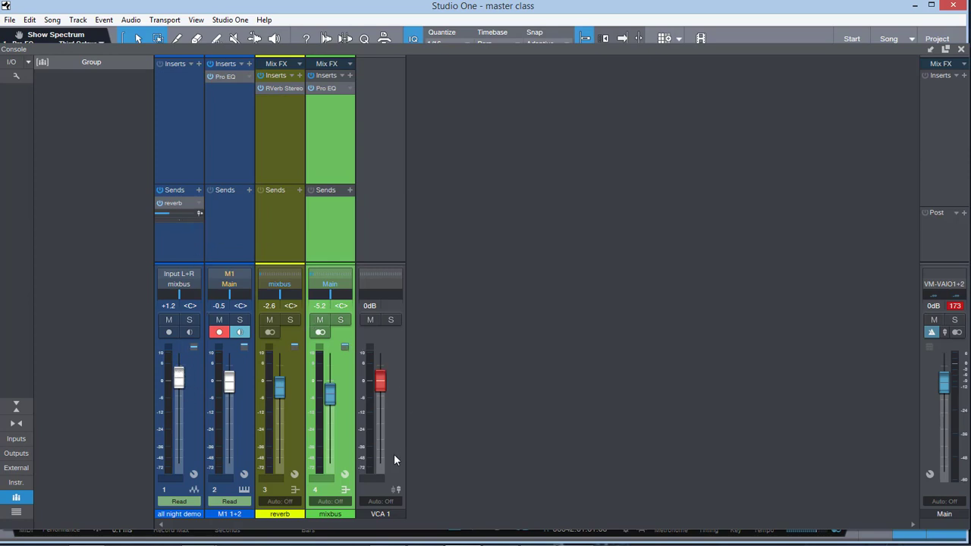
right_click(440, 447)
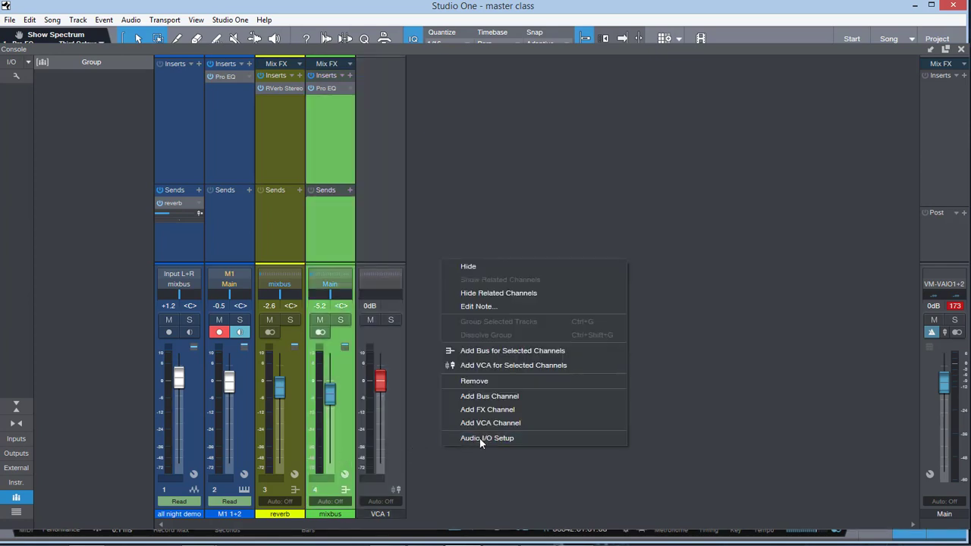
left_click(465, 470)
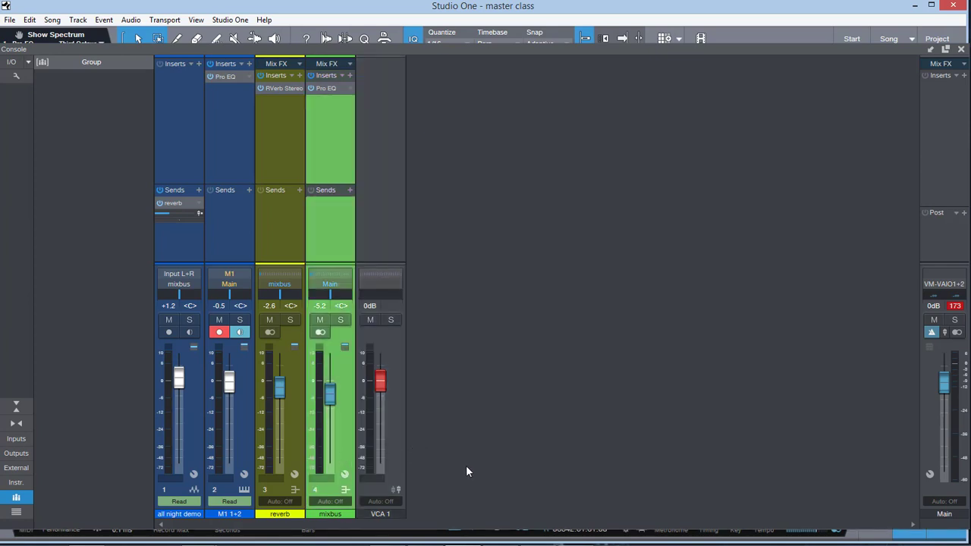
Step: Set the mixbus fader to -1.0 dB, reviewing the channel's automation modes without changing them
mouse_move(329, 382)
left_mouse_down()
mouse_move(330, 391)
mouse_move(331, 374)
left_mouse_up()
left_click(330, 501)
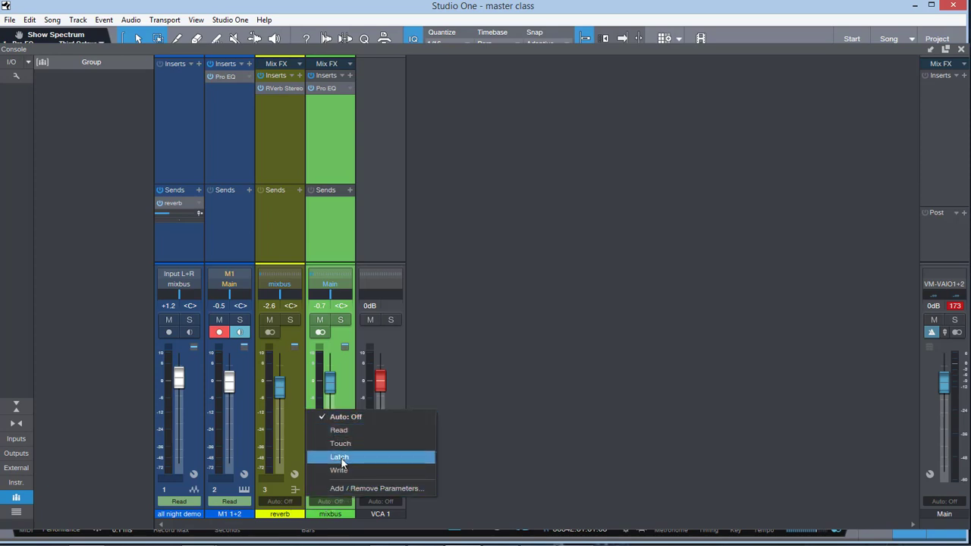
left_click(509, 383)
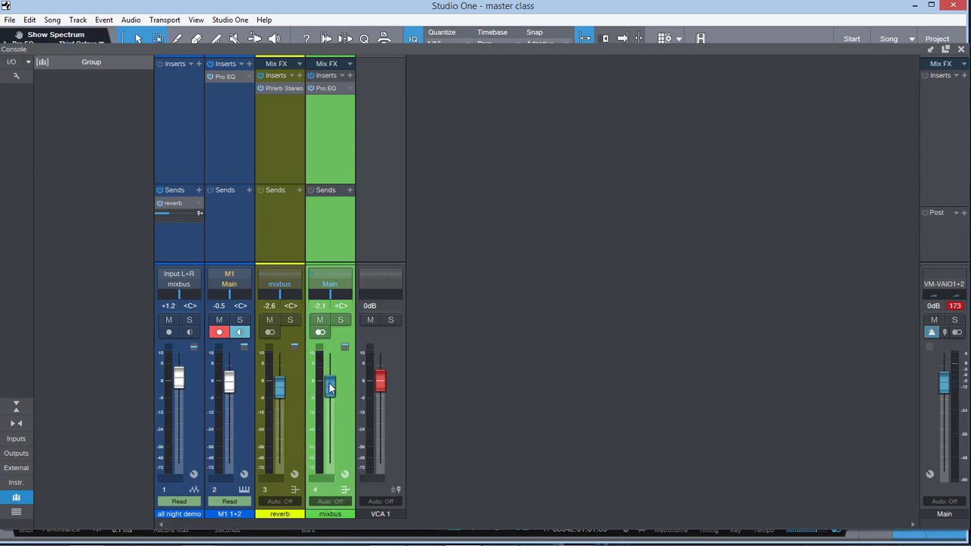
left_click_drag(330, 387, 331, 383)
Step: Select VCA 1 and return to mixbus, and view the Mix FX choices on the reverb channel
left_click(389, 443)
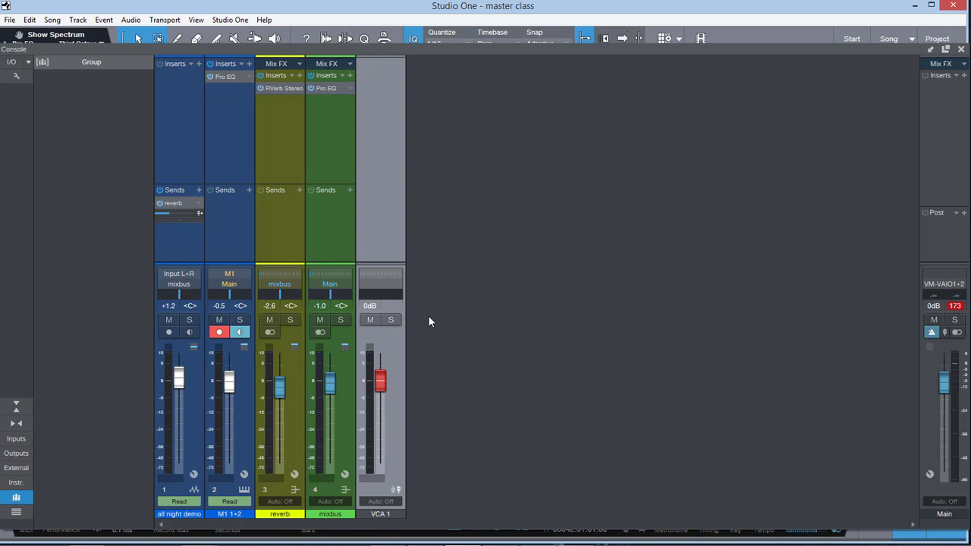
left_click(338, 438)
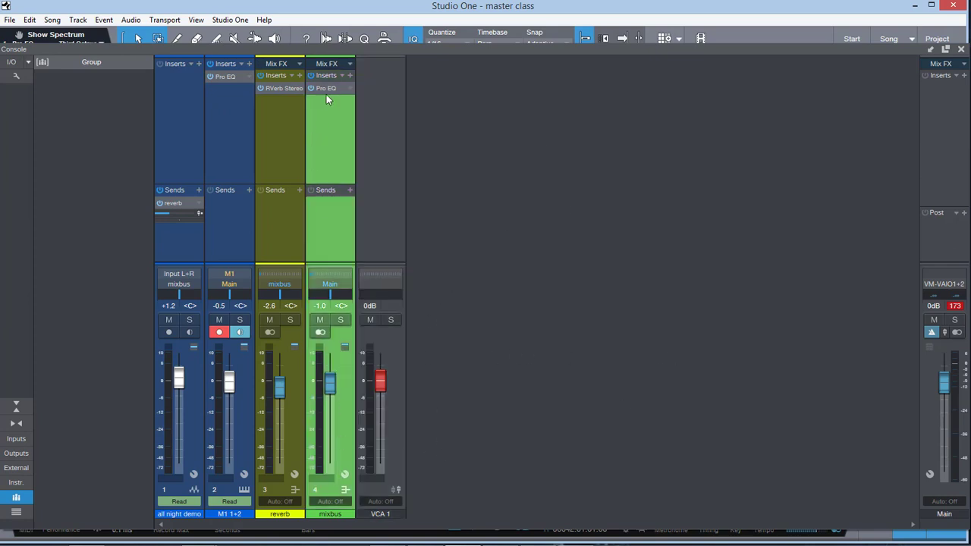
left_click(284, 64)
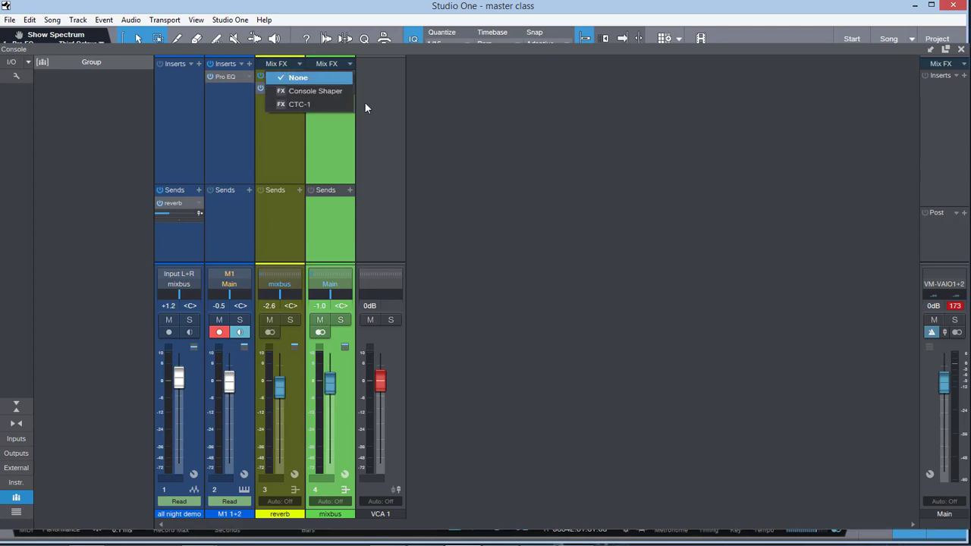
left_click(373, 182)
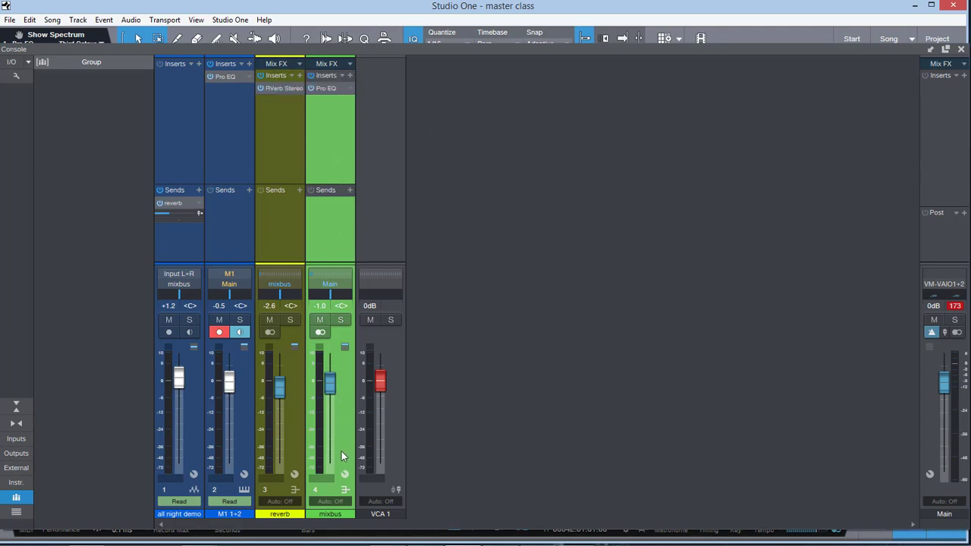
Step: Load Console Shaper as the mixbus channel's Mix FX and adjust its Drive and Crosstalk amounts
left_click(350, 66)
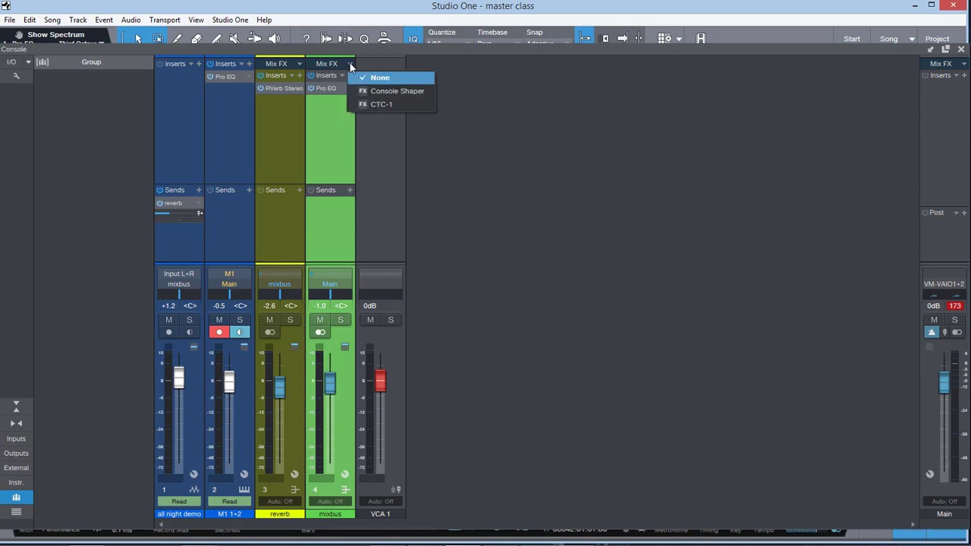
left_click(402, 91)
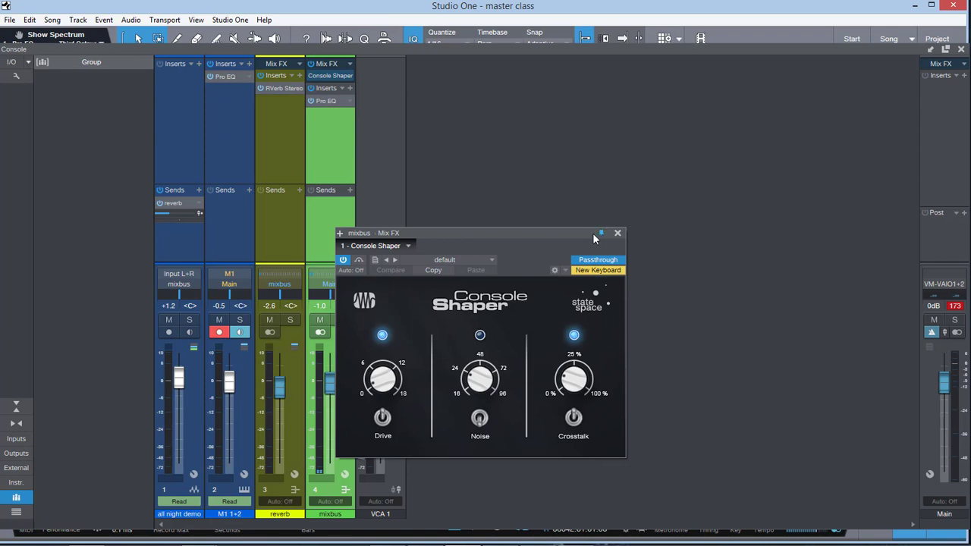
left_click_drag(592, 233, 660, 152)
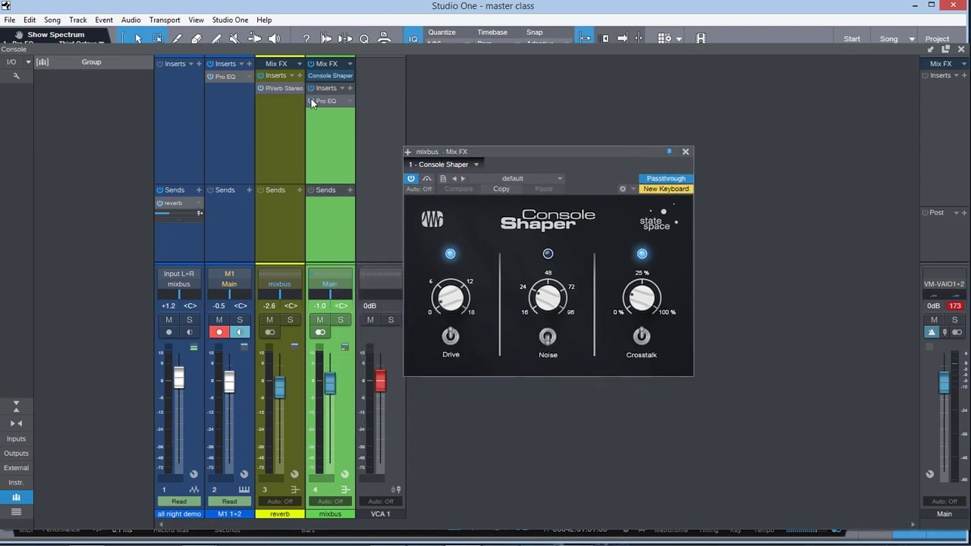
left_click_drag(453, 301, 453, 294)
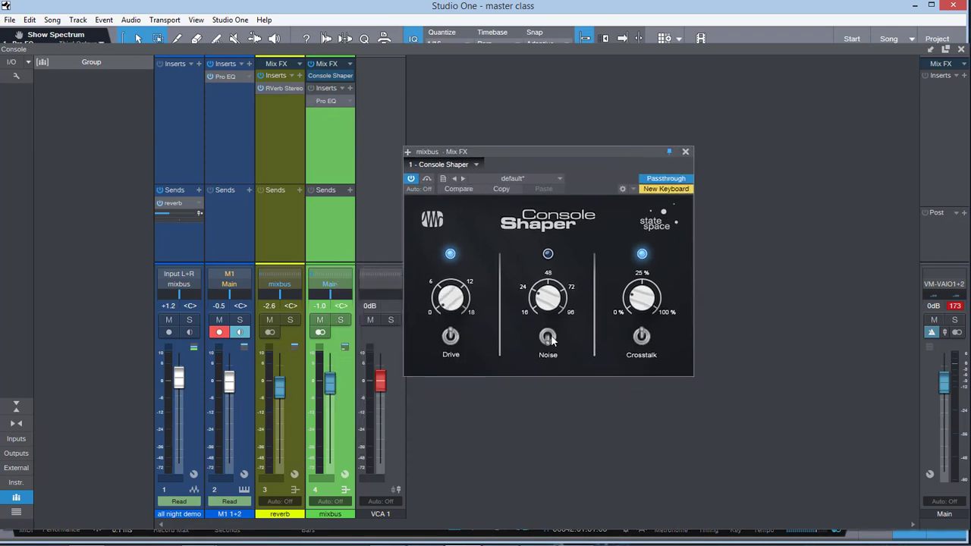
left_click_drag(643, 319, 643, 325)
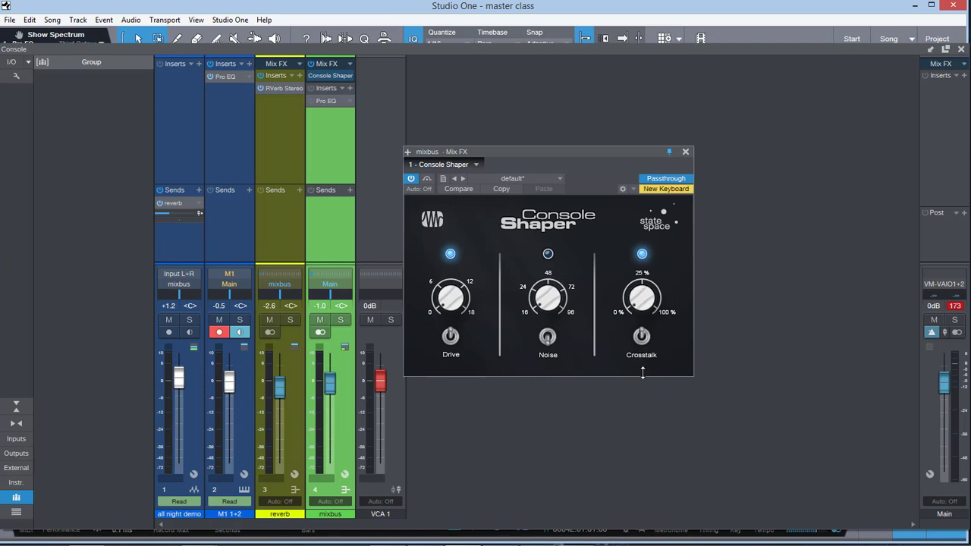
Step: Toggle Console Shaper's bypass during playback to compare mixbus with and without the effect
left_click(426, 180)
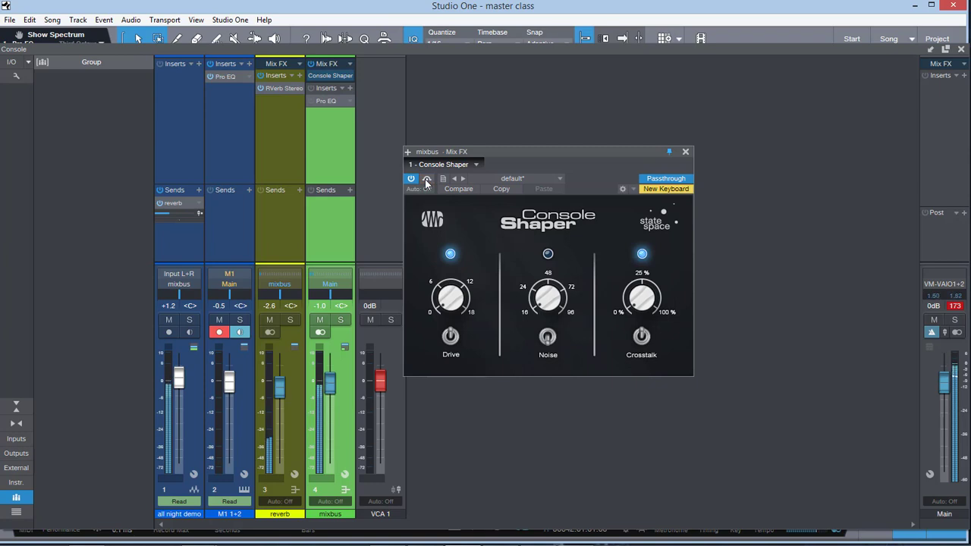
left_click(426, 181)
left_click(426, 181)
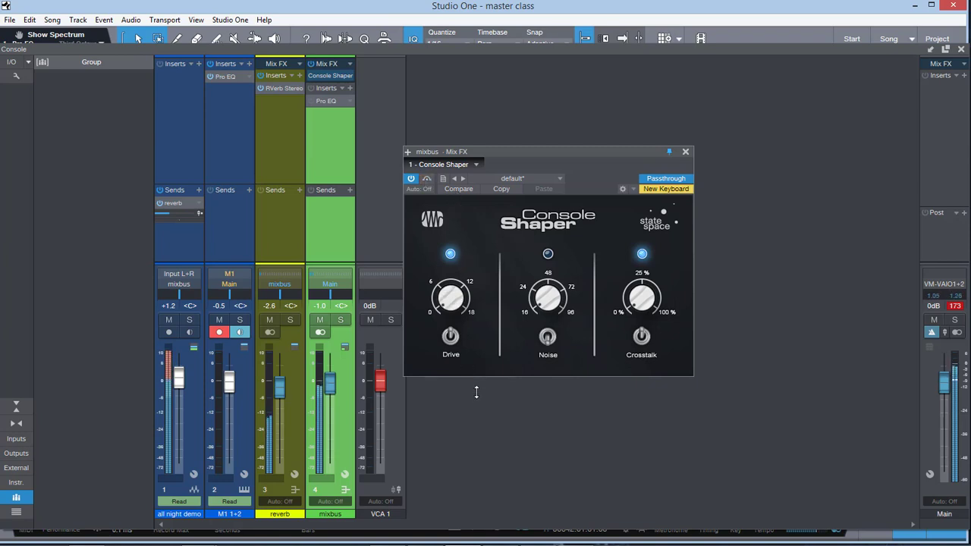
Step: Try the Tube and Custom models of CTC-1 as the mixbus Mix FX, and set Mix FX back to None
left_click(350, 67)
left_click(386, 102)
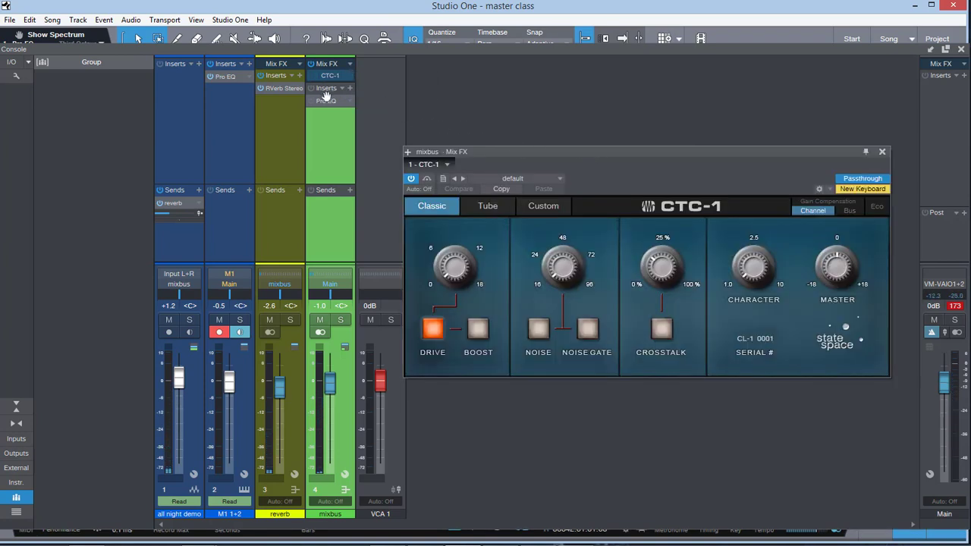
left_click(486, 206)
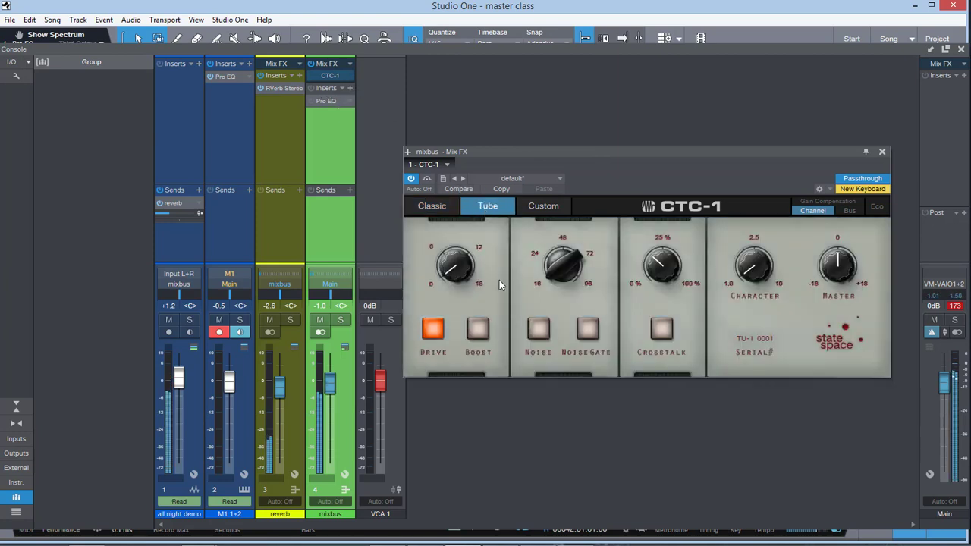
left_click(543, 208)
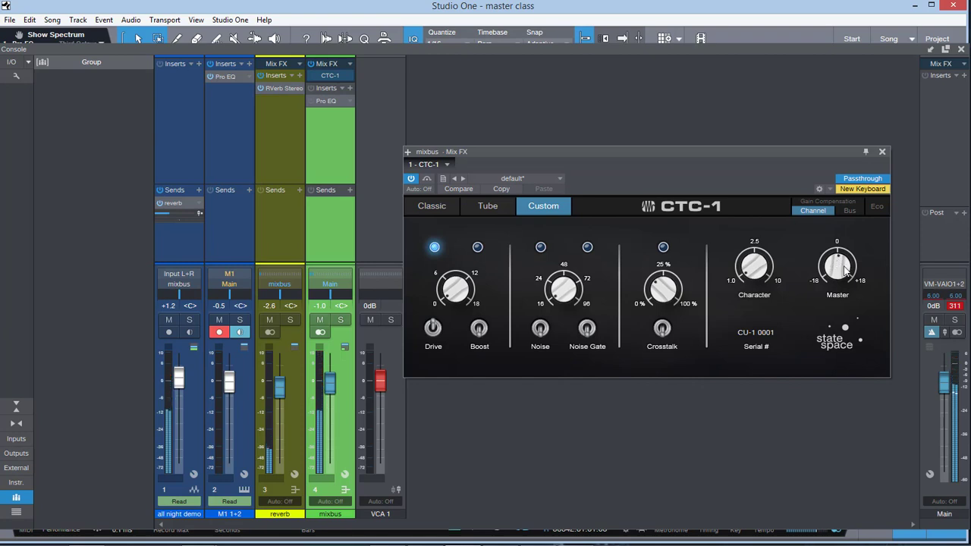
left_click(350, 65)
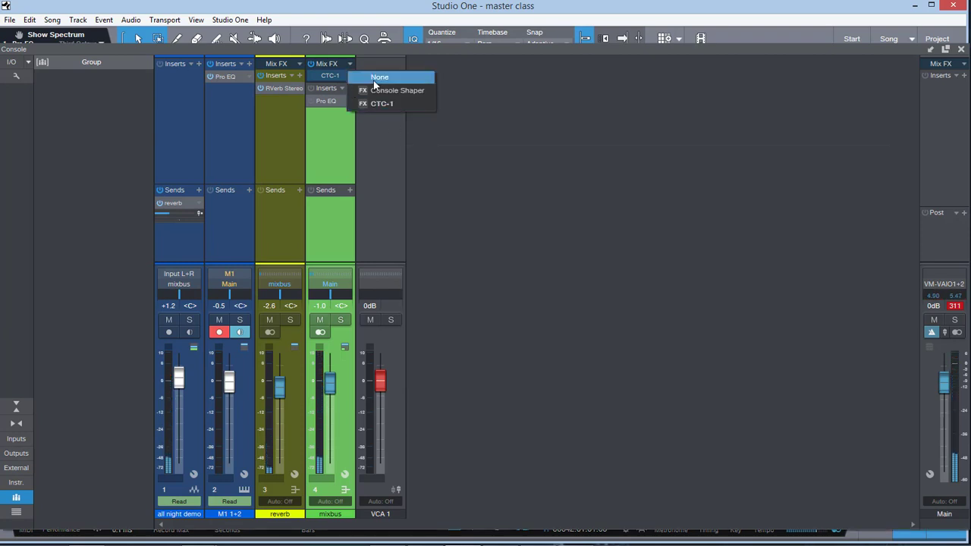
left_click(378, 76)
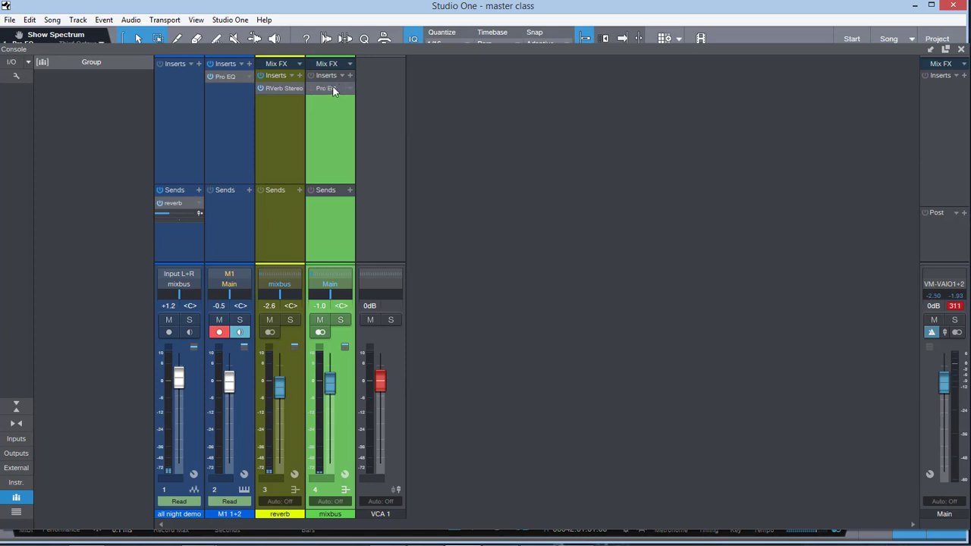
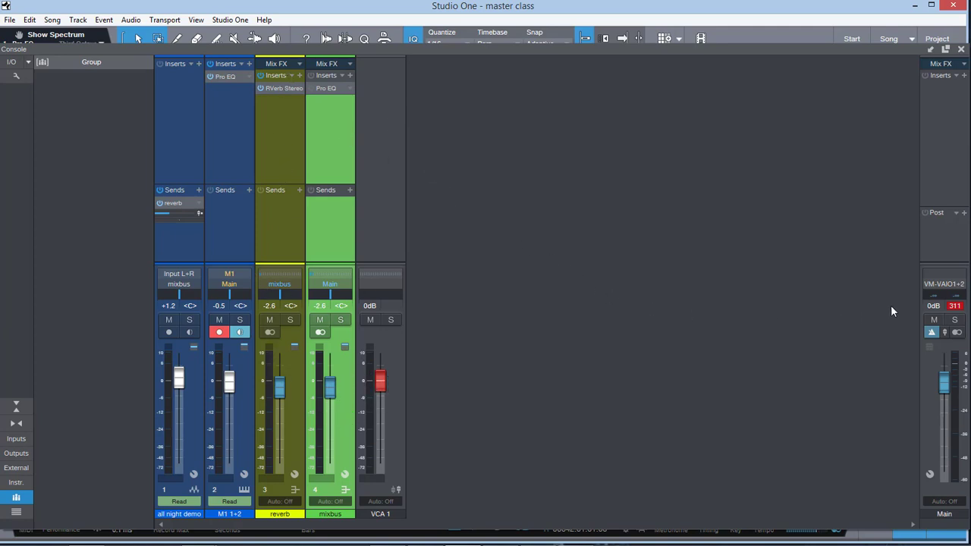
Step: Close the console and create a new mastering project titled "master", and visit the start page before returning to the project
left_click(959, 50)
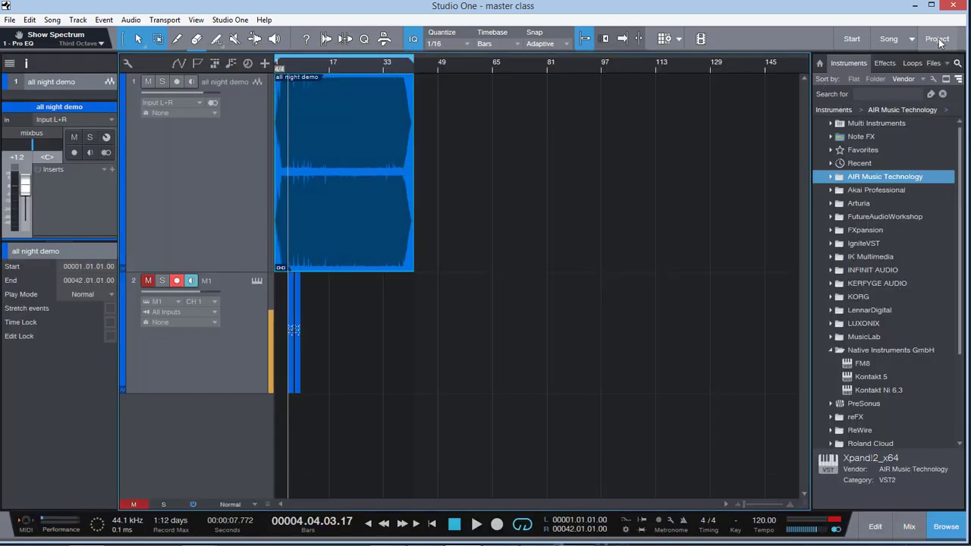
left_click(938, 40)
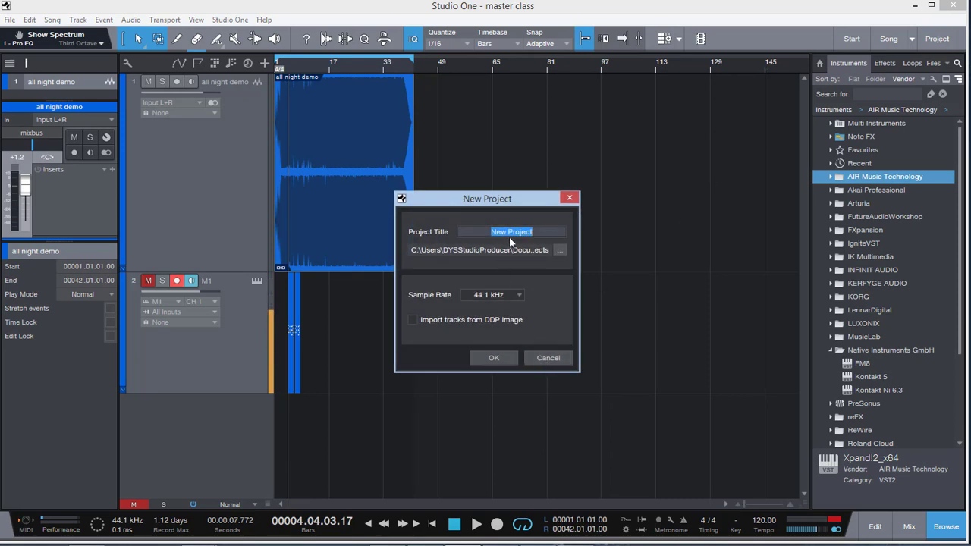
type("master")
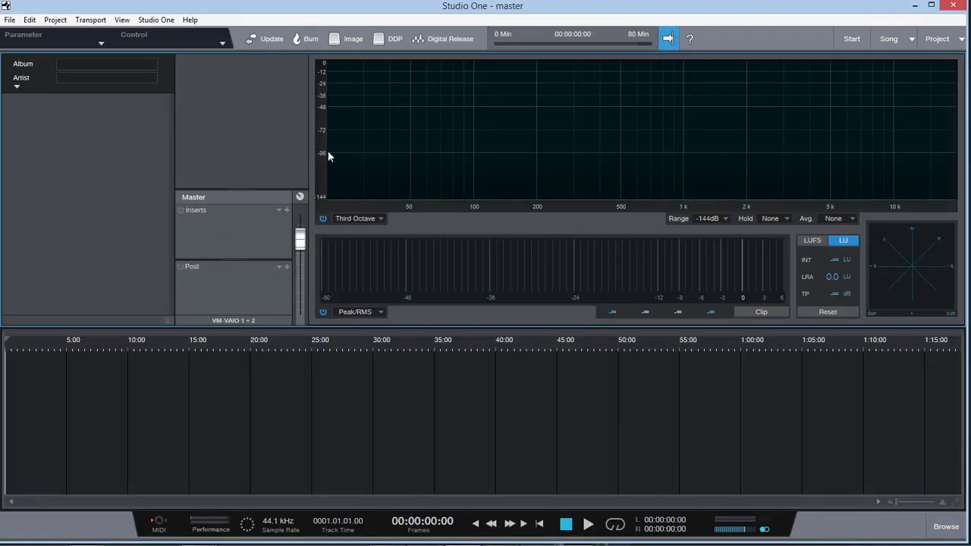
left_click(851, 38)
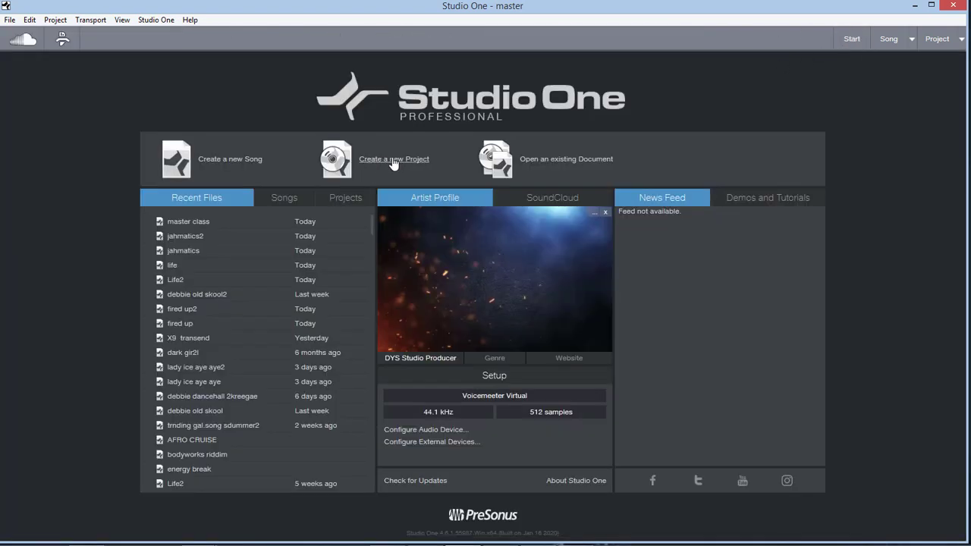
left_click(938, 40)
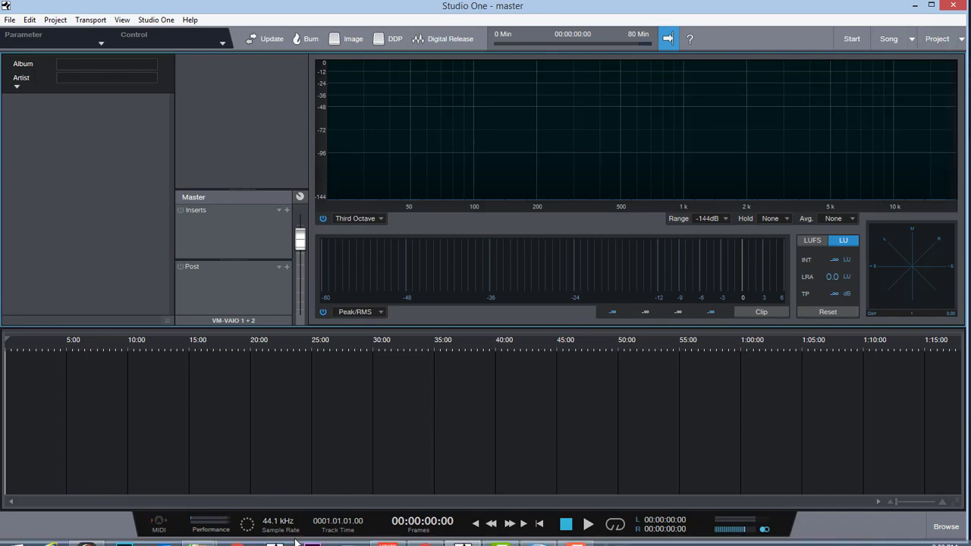
Step: Import boom mix.mp3 and All Night MIX.mp3 from their Mixdown folders into the project as consecutive tracks
mouse_move(197, 534)
left_click(256, 478)
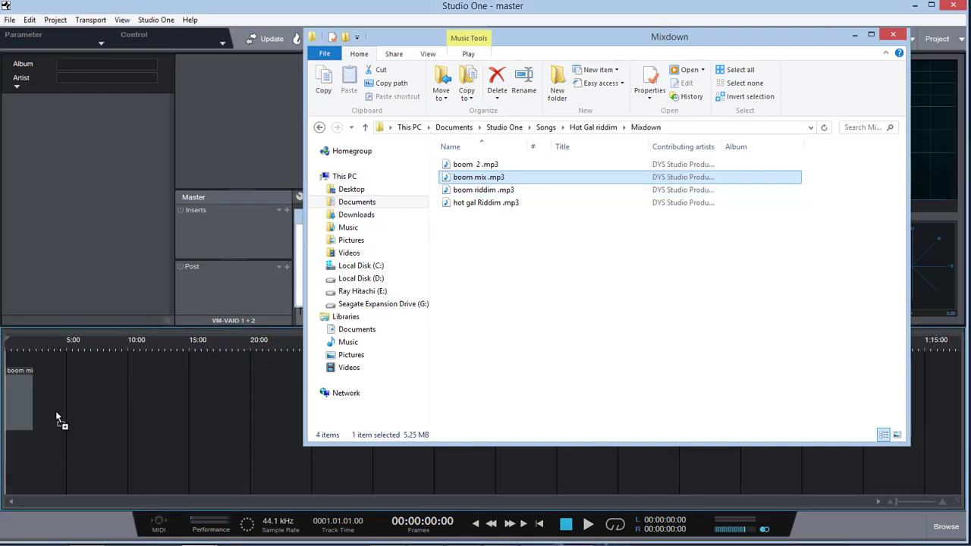
left_click_drag(191, 395, 187, 394)
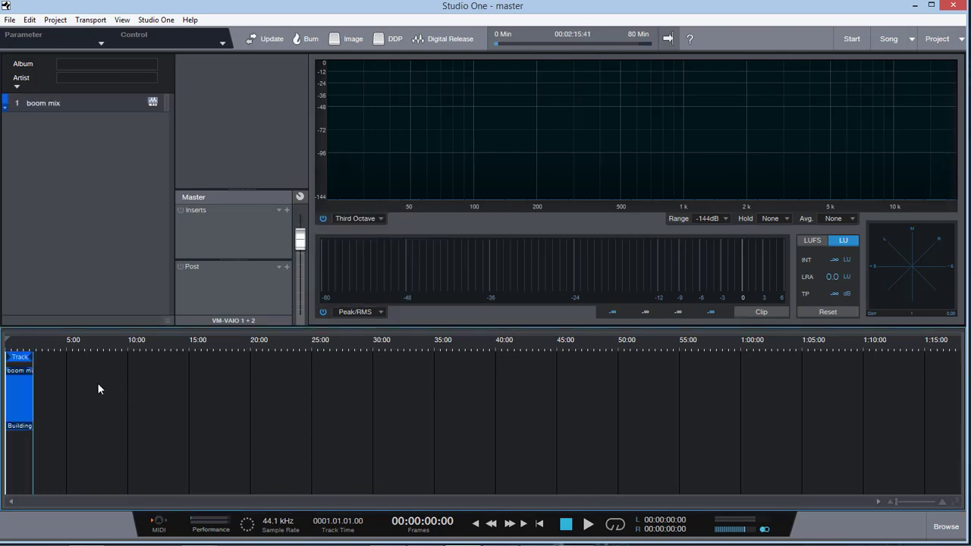
mouse_move(197, 537)
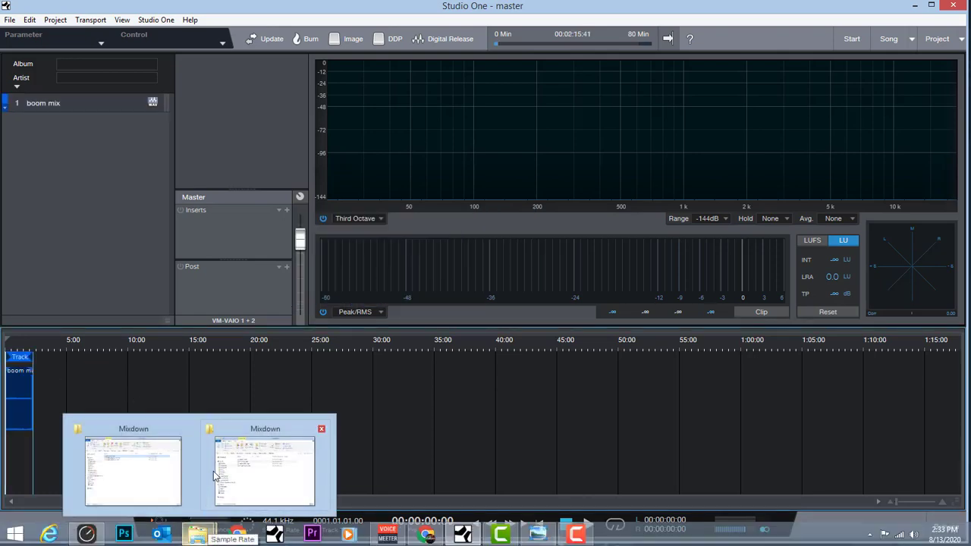
left_click(271, 417)
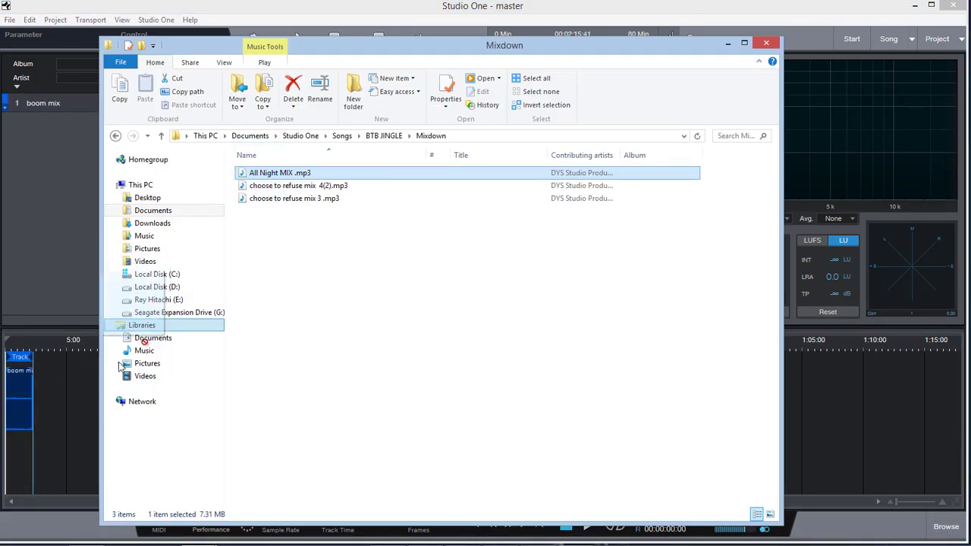
left_click_drag(63, 445, 64, 445)
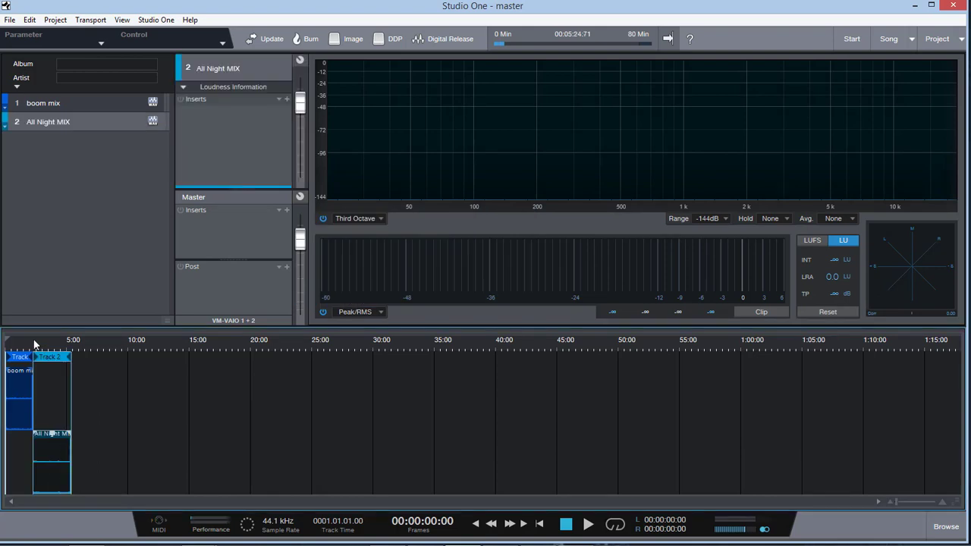
Step: Select boom mix and audition it from near its beginning to watch the spectrum, level and loudness meters
left_click(16, 407)
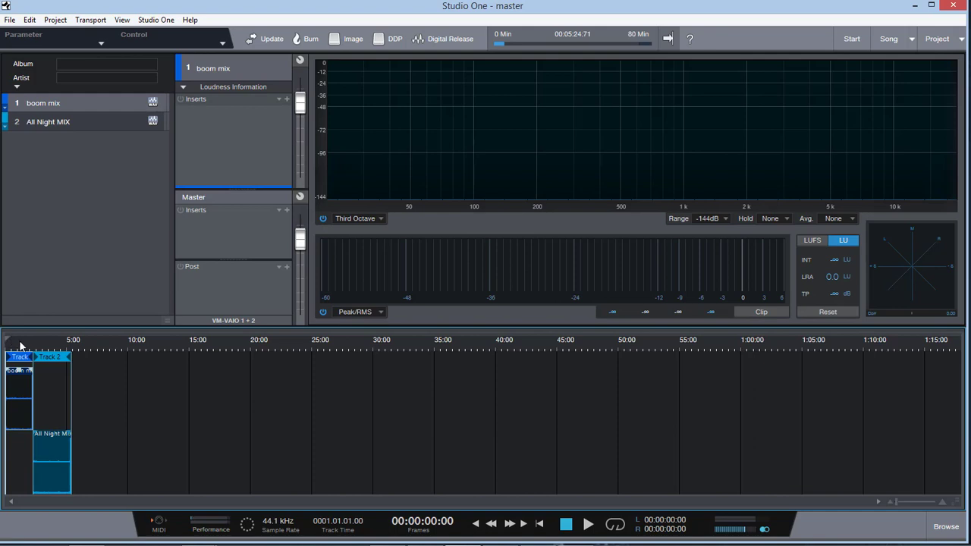
key("space")
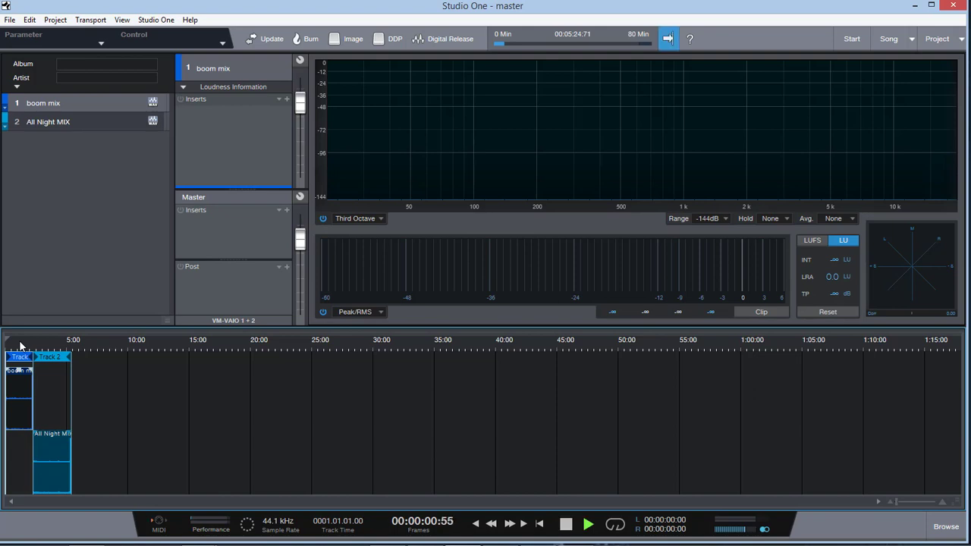
left_click(84, 405)
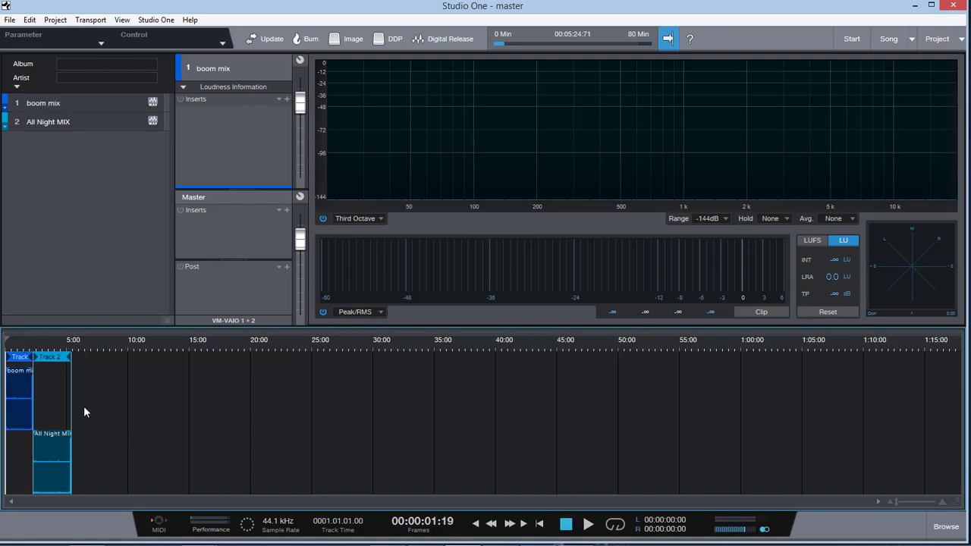
left_click(21, 347)
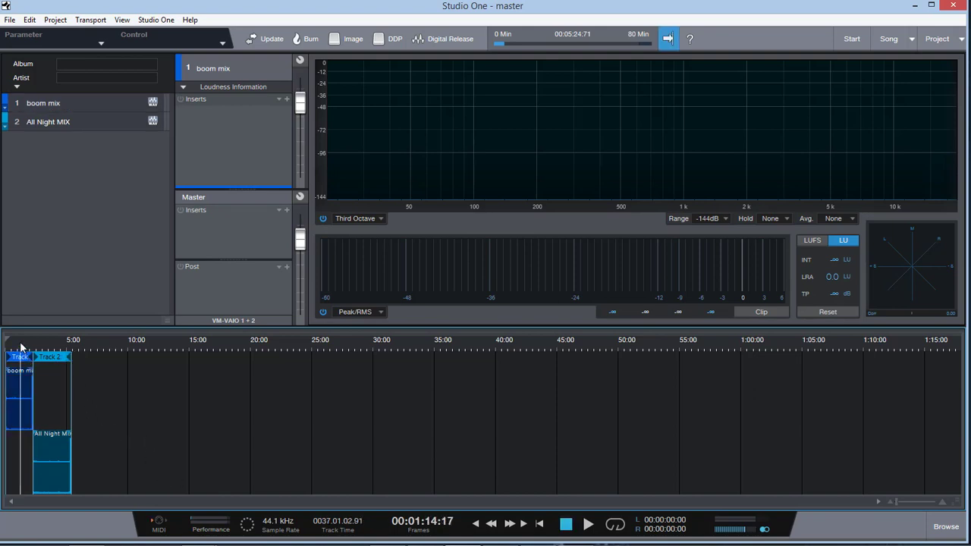
left_click(9, 346)
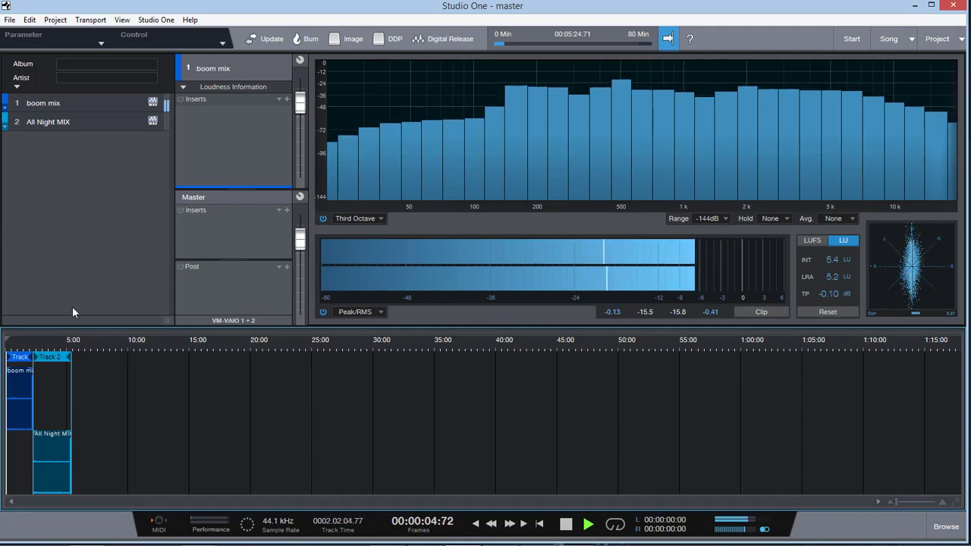
Step: Stop playback and enter a new artist name in boom mix's track information
left_click(5, 111)
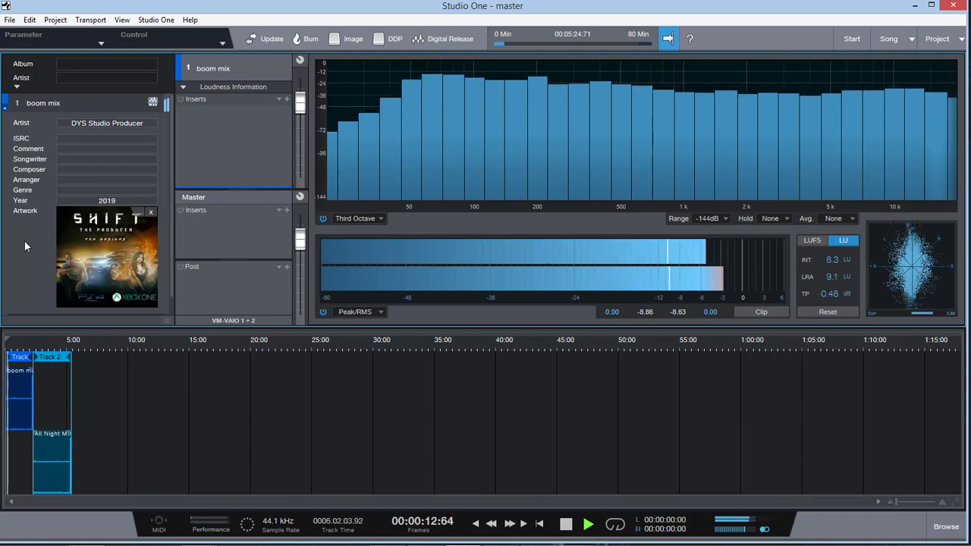
key("space")
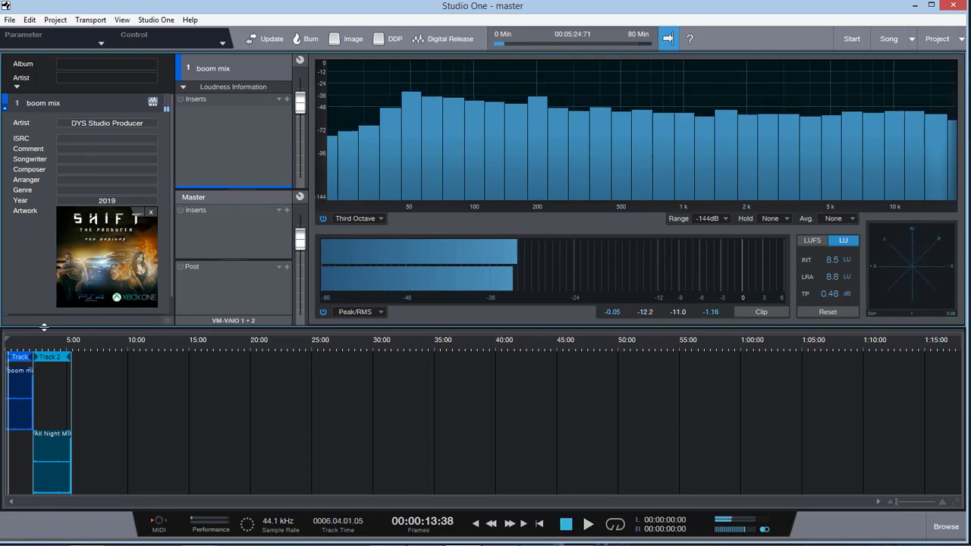
left_click(81, 120)
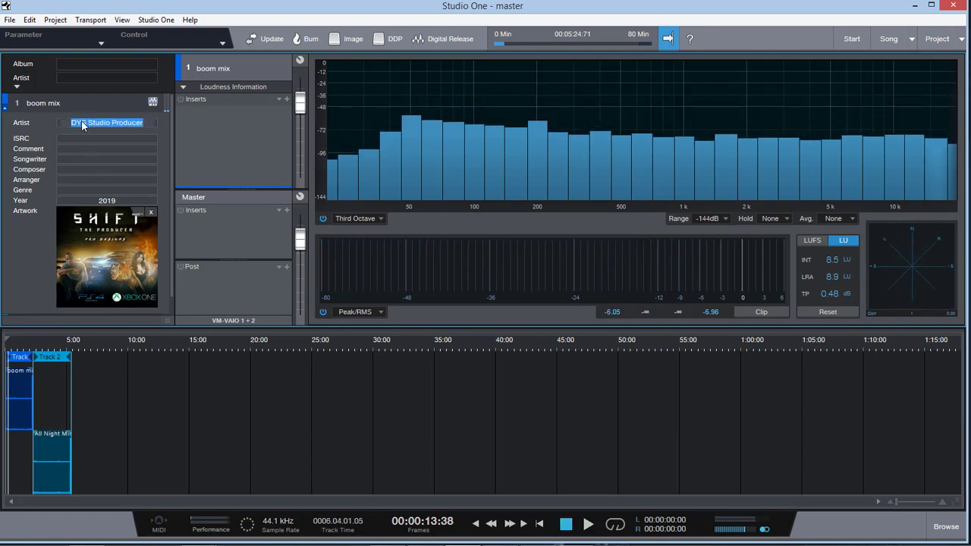
type("Lad")
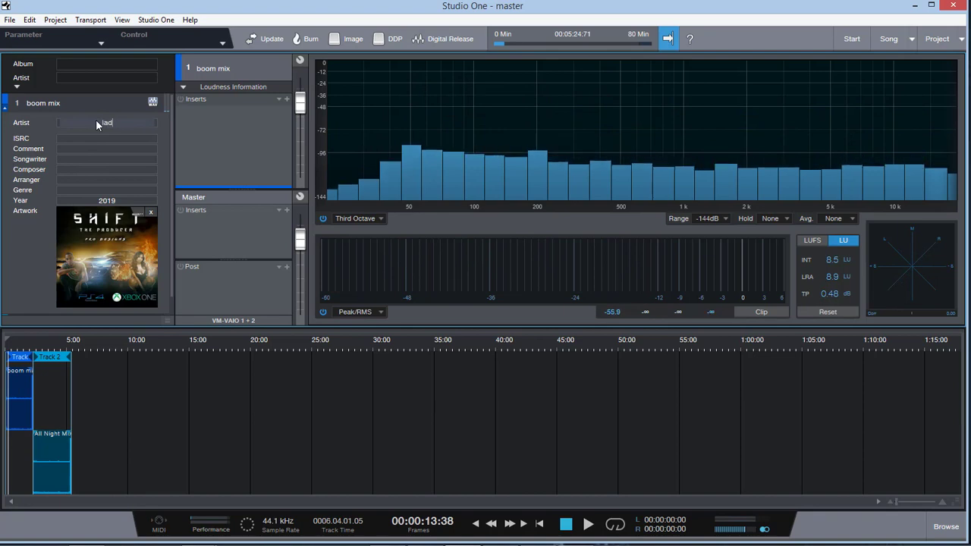
type("y ice")
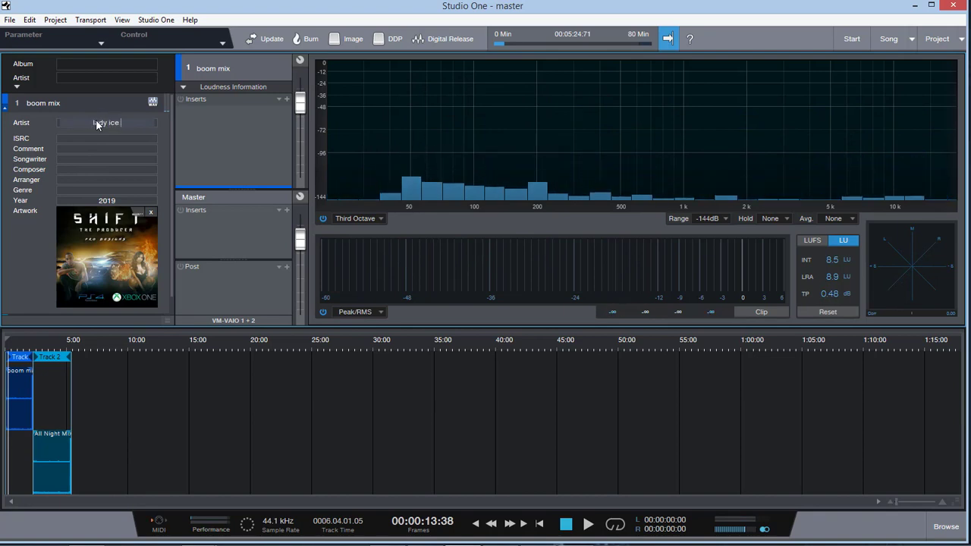
key("Return")
Step: Look over boom mix's ISRC, Comment and Songwriter fields, and view its artwork enlarged
left_click(63, 138)
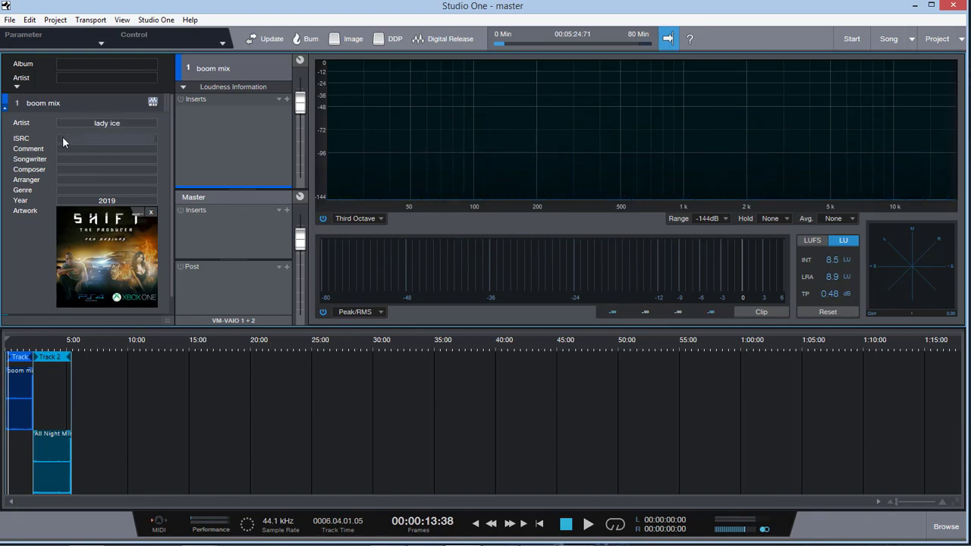
left_click(68, 148)
left_click(63, 158)
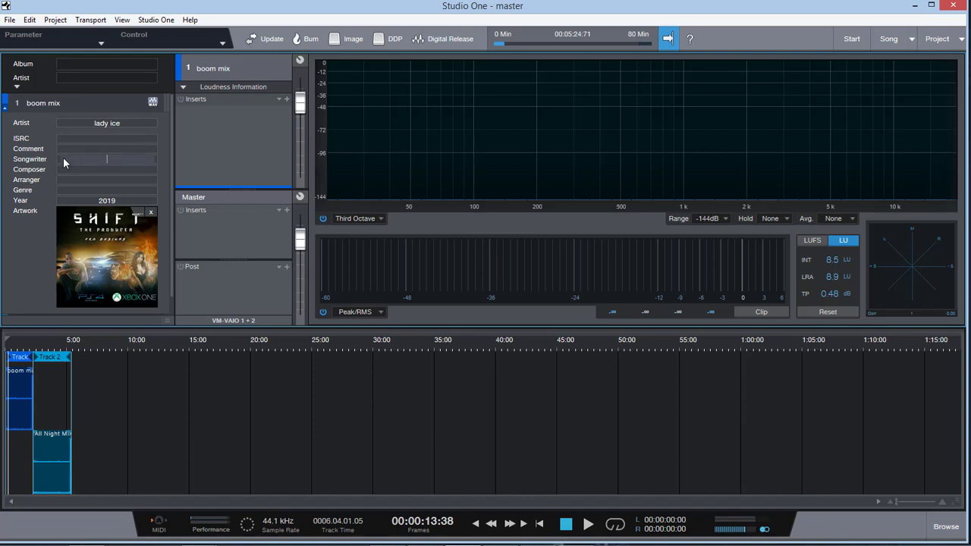
left_click(114, 259)
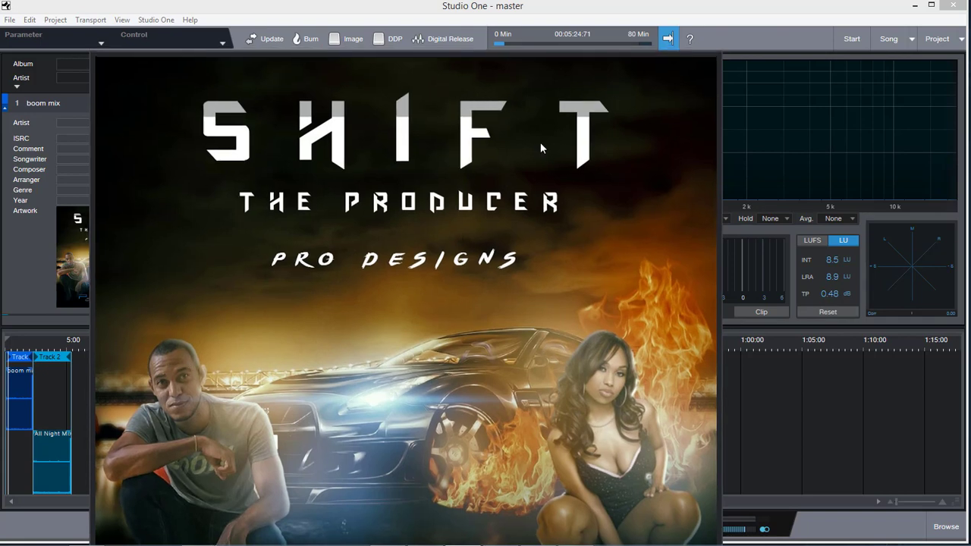
left_click(489, 193)
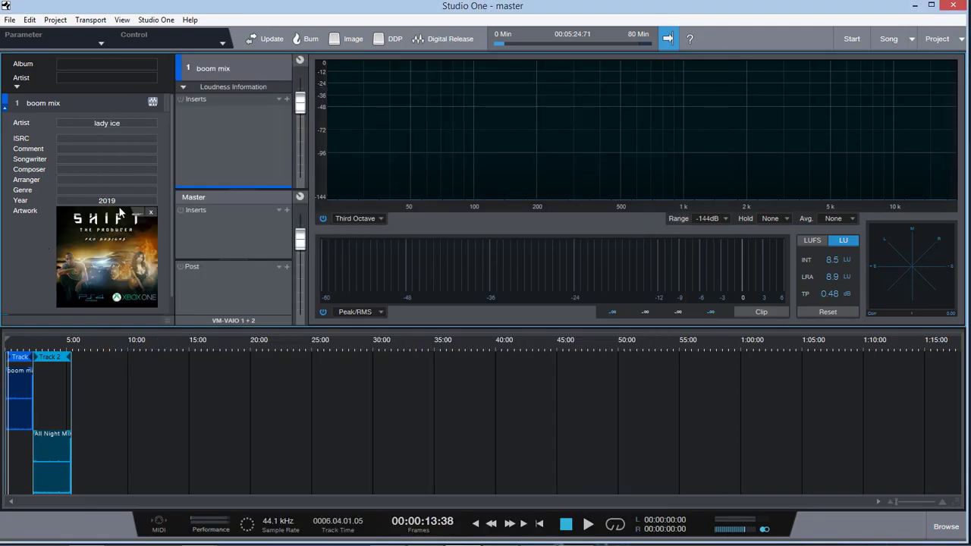
Step: Examine the album-level information fields above the track list and collapse them again
scroll(112, 228, "down", 1)
scroll(111, 228, "up", 1)
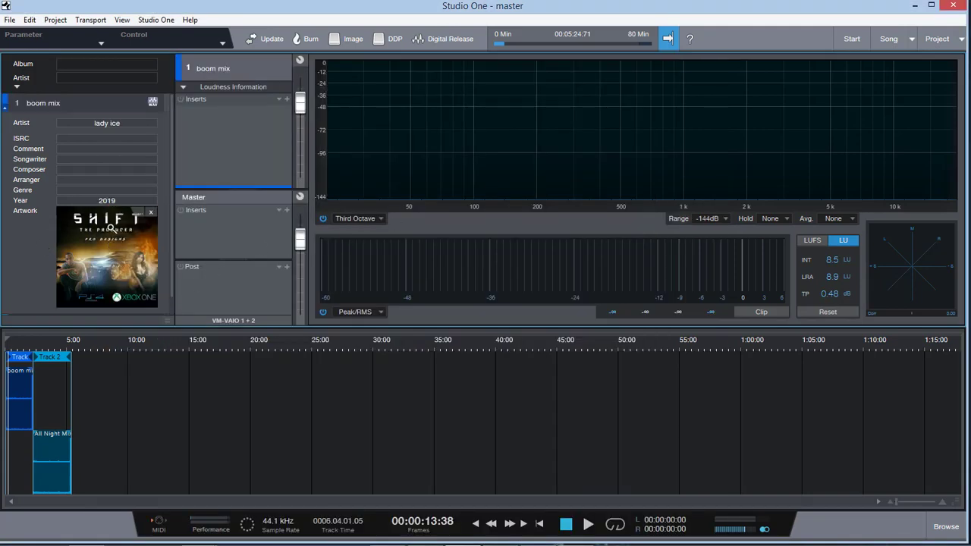
left_click(18, 87)
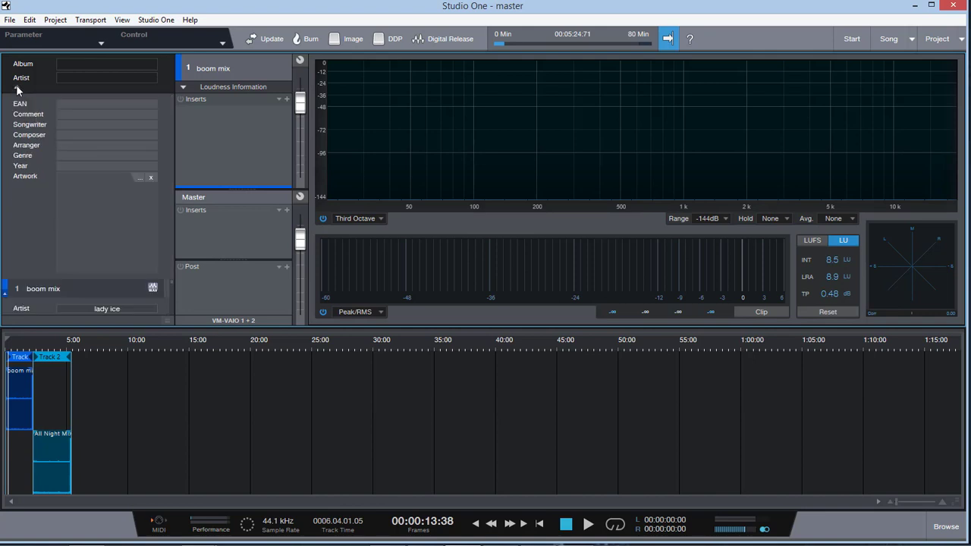
left_click(18, 88)
left_click(72, 65)
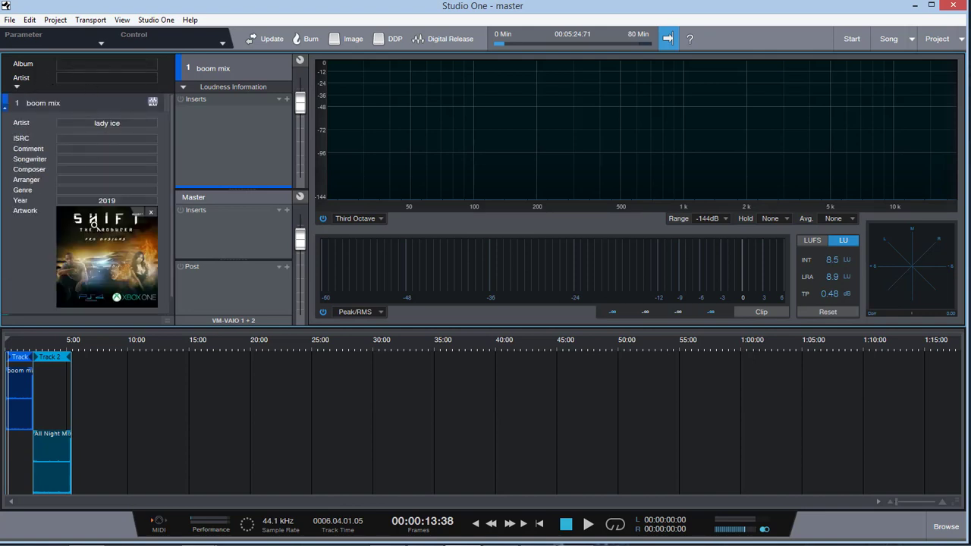
Step: Inspect both songs' waveforms on the timeline, select All Night MIX and view its track information
left_click(52, 347)
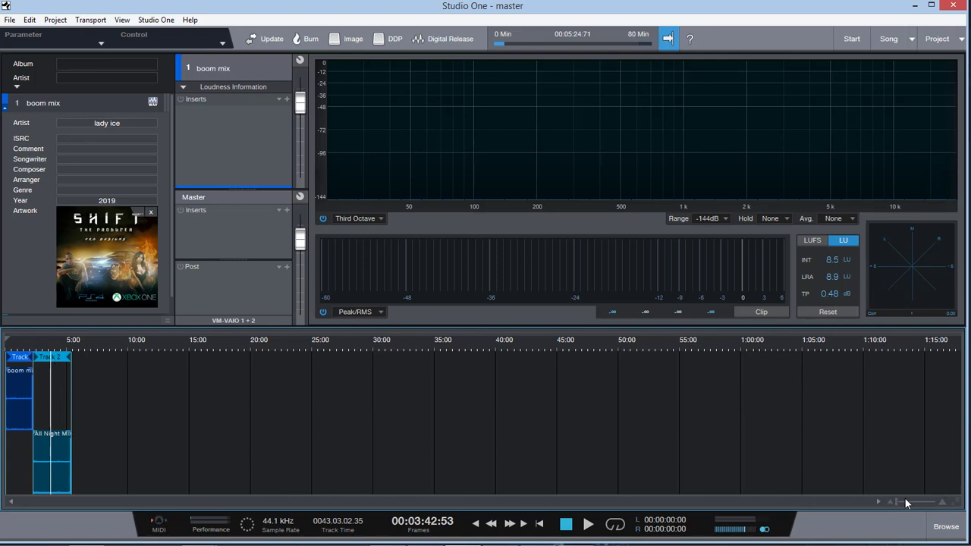
left_click_drag(898, 504, 903, 504)
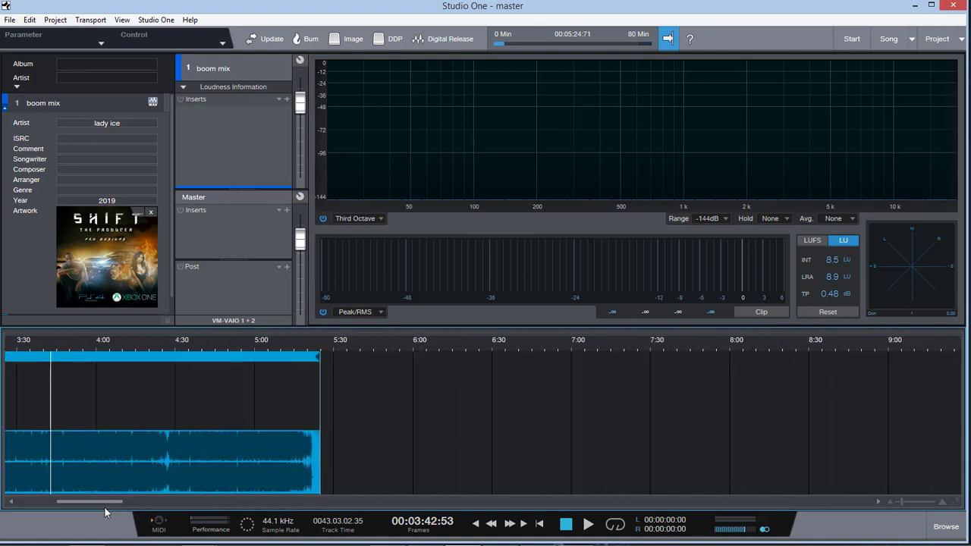
left_click_drag(105, 503, 43, 499)
left_click(411, 346)
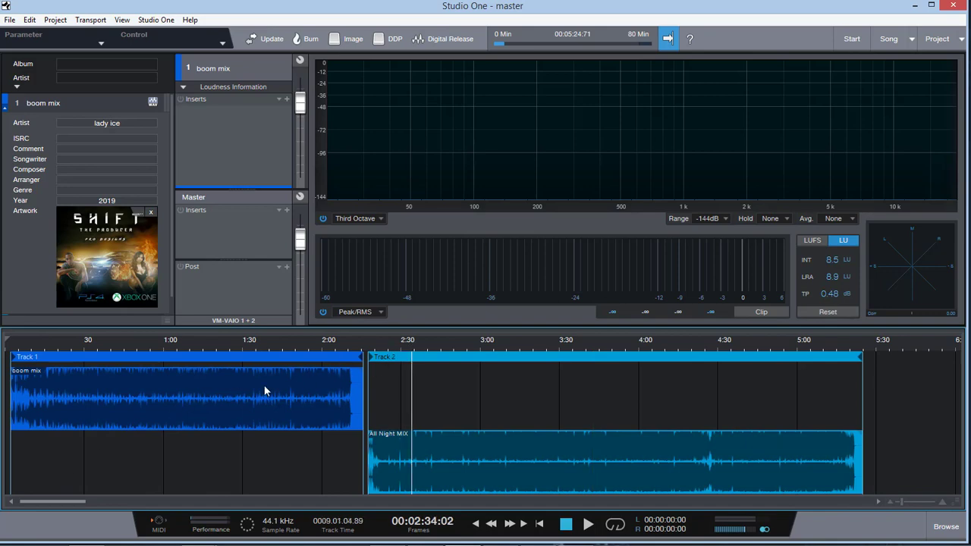
left_click(443, 467)
left_click(20, 313)
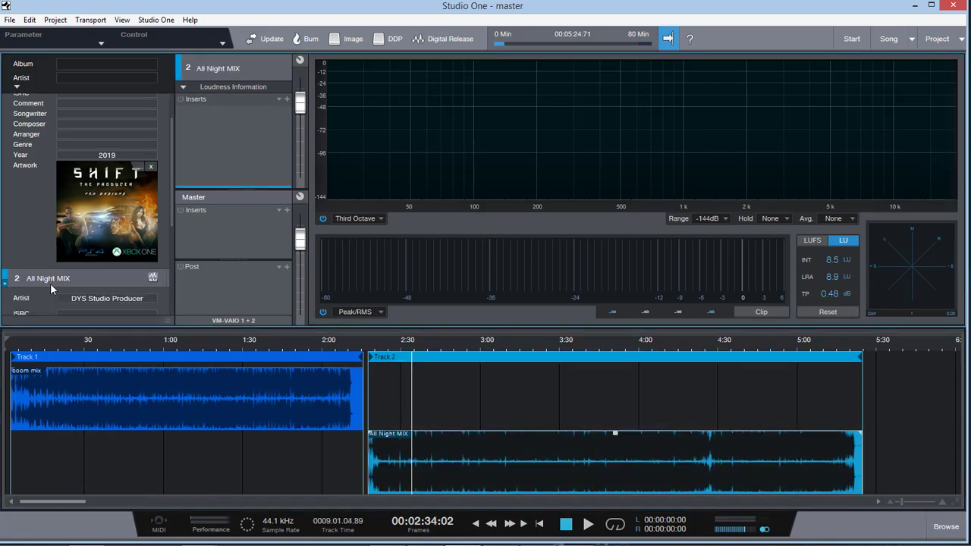
scroll(50, 283, "down", 3)
scroll(50, 283, "up", 5)
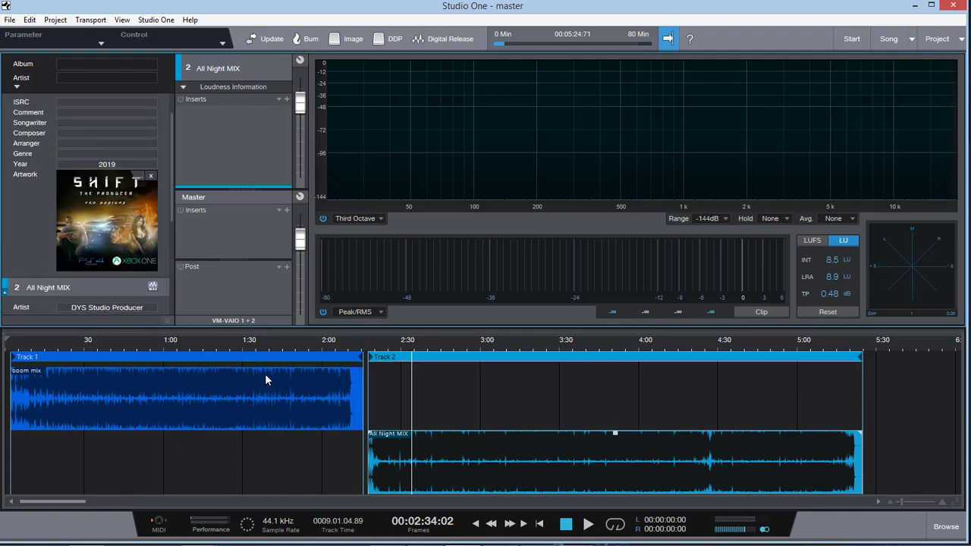
Step: Select boom mix, search the plug-ins for "ssl" and add SSLEQ Stereo as a track insert
left_click(146, 391)
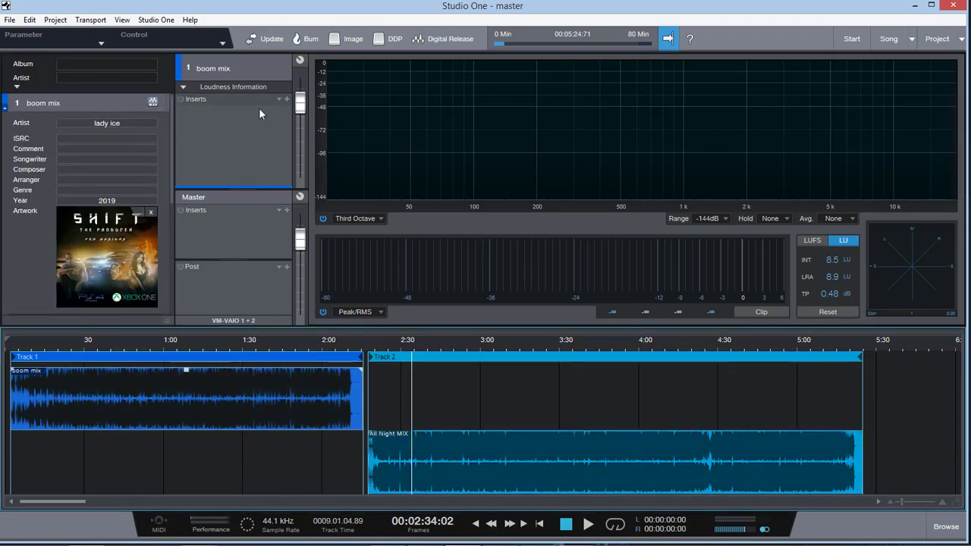
left_click(286, 99)
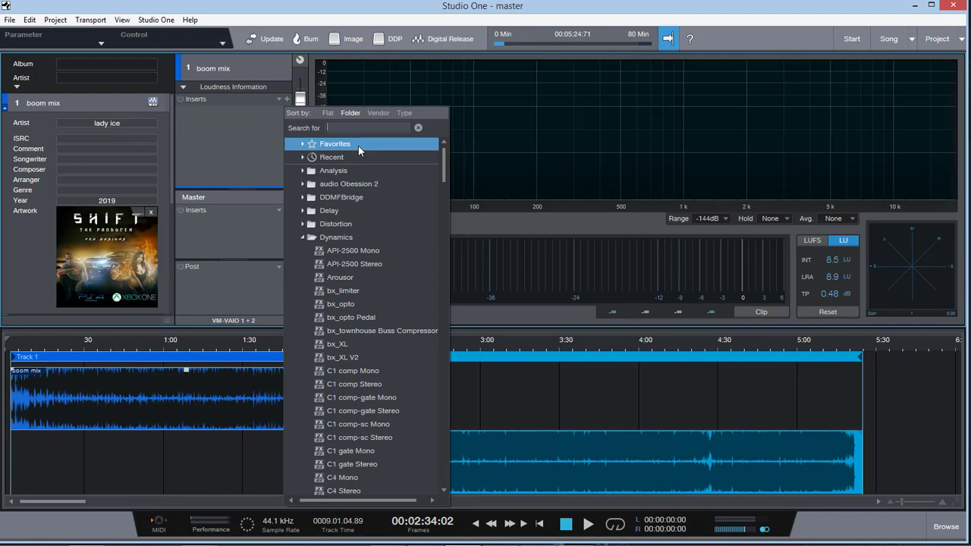
type("ssl")
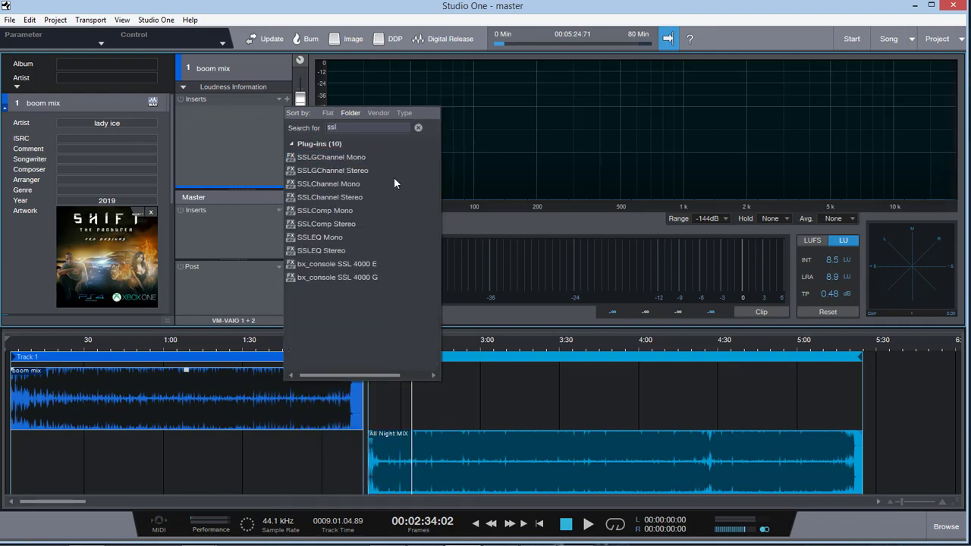
left_click(351, 250)
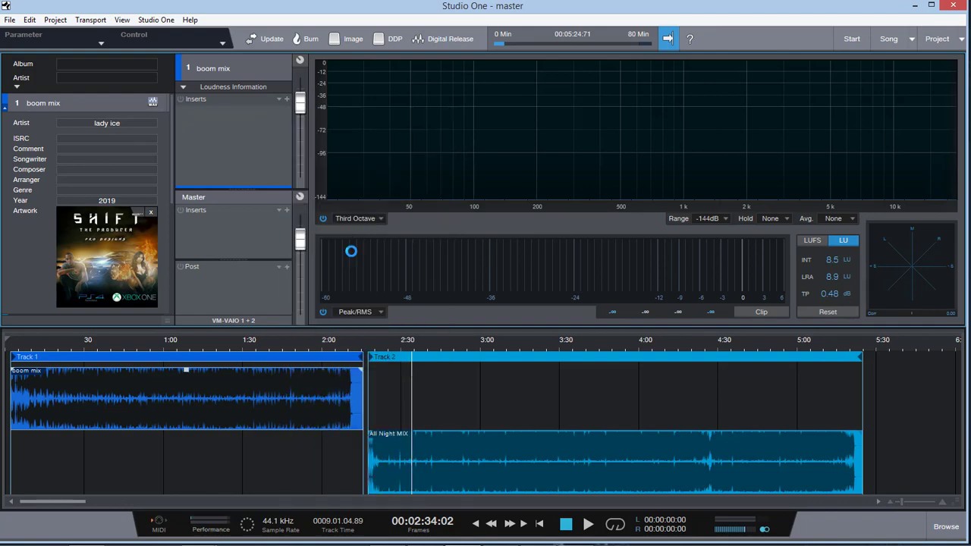
Step: Play boom mix from about 0:38 with SSLEQ Stereo inserted, close the plug-in window and stop playback
key("space")
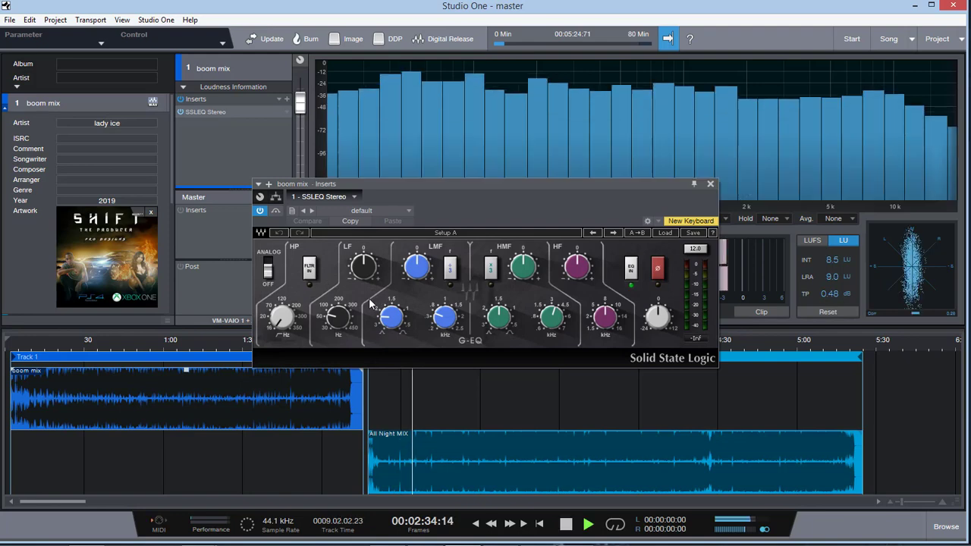
left_click(104, 341)
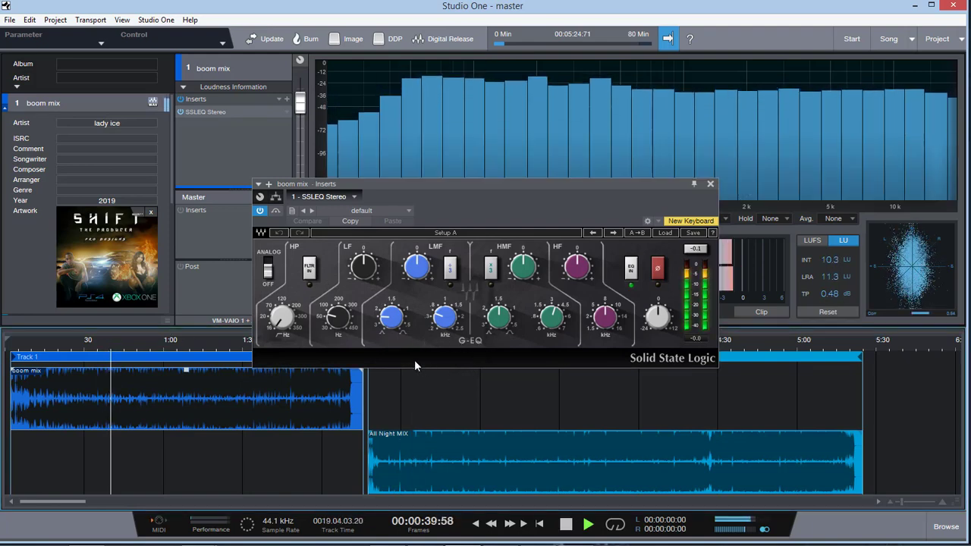
left_click(709, 183)
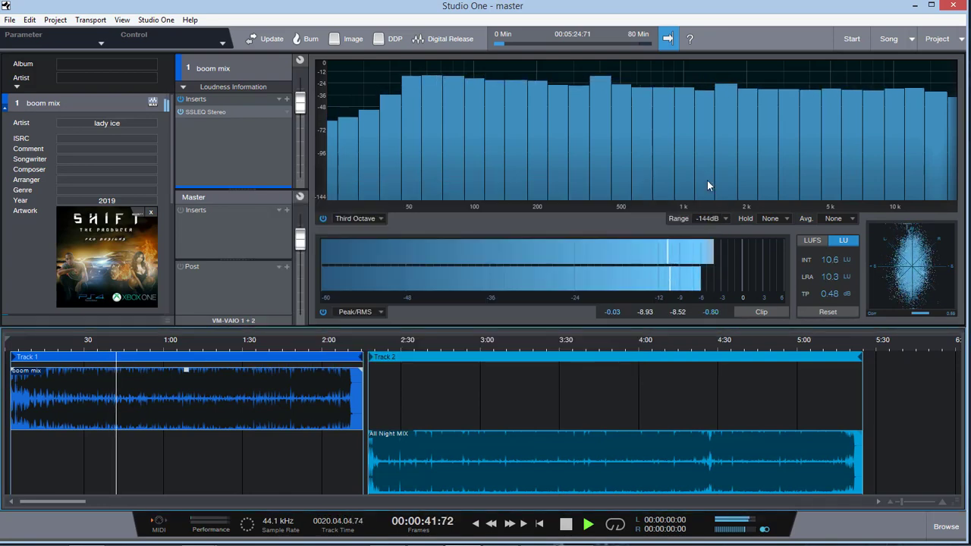
key("space")
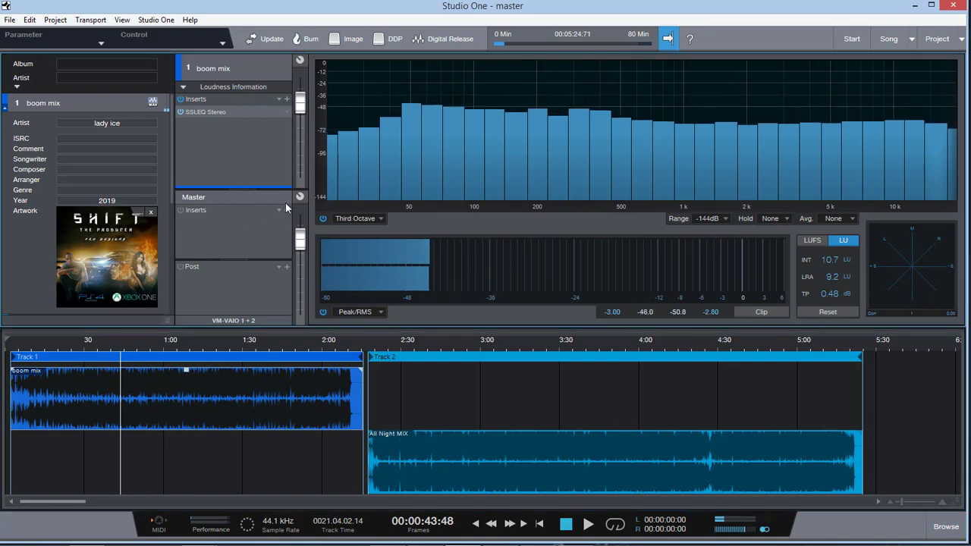
Step: Select All Night MIX, search the plug-ins for "pu" and add PuigTec EQP1A Stereo as a track insert
left_click(431, 458)
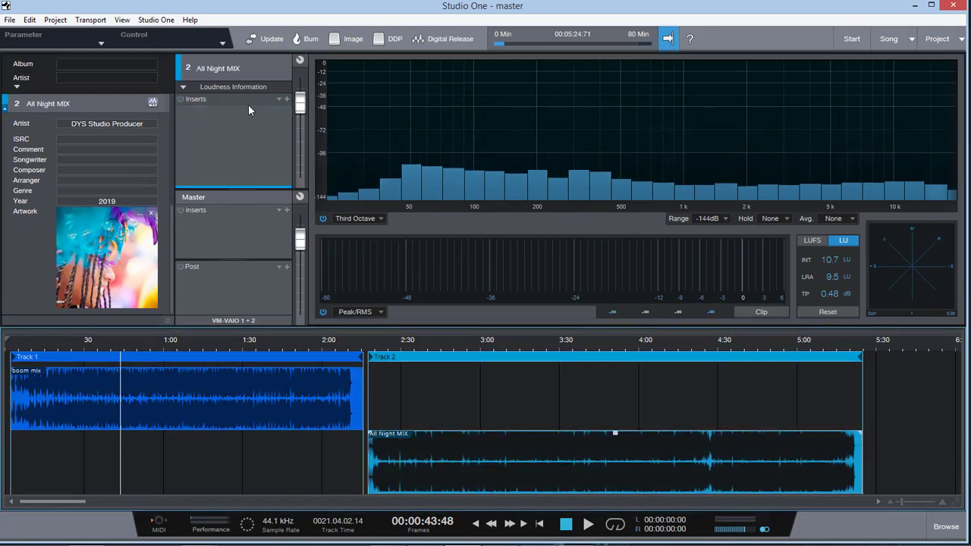
left_click(287, 99)
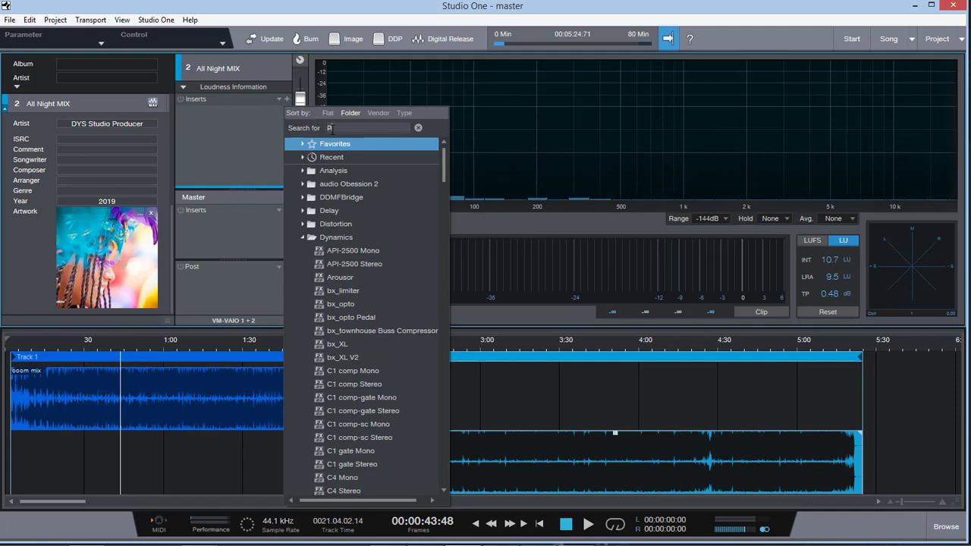
type("pult")
key("BackSpace")
key("BackSpace")
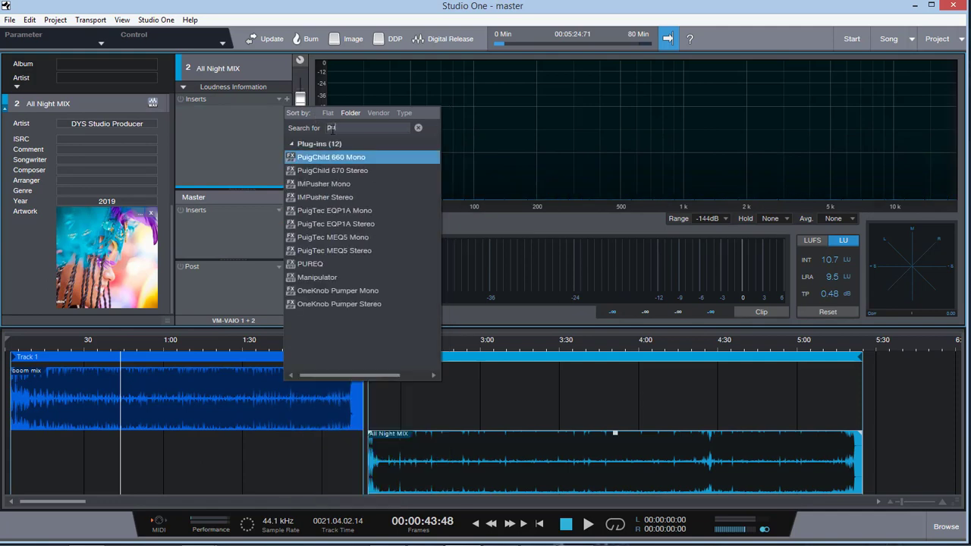
left_click(340, 172)
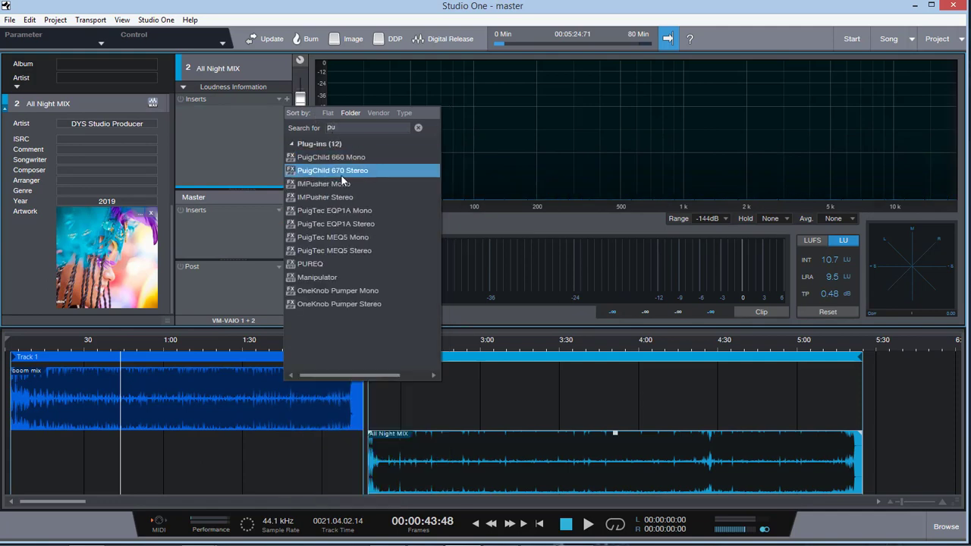
double_click(375, 219)
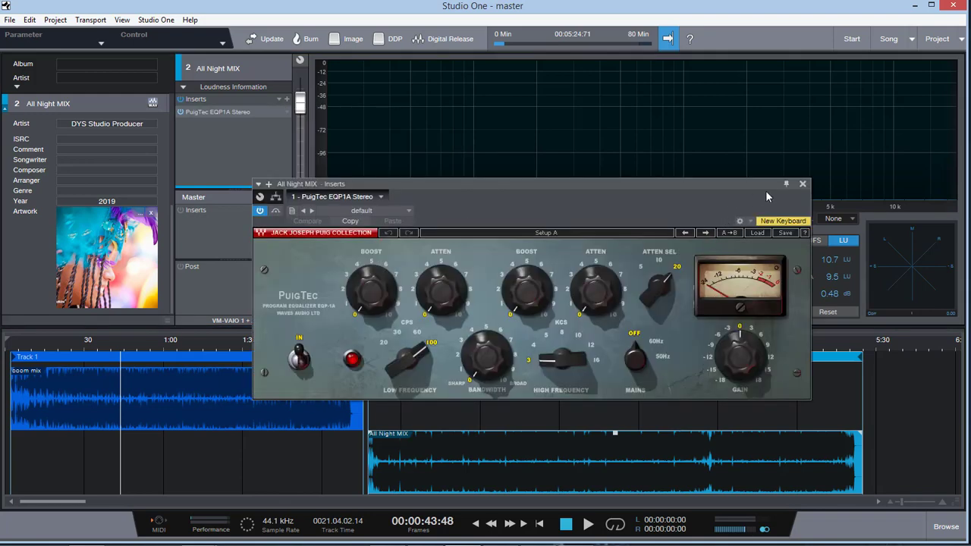
Step: Move the PuigTec window clear of the timeline and audition All Night MIX, followed by boom mix
left_click_drag(775, 187, 860, 113)
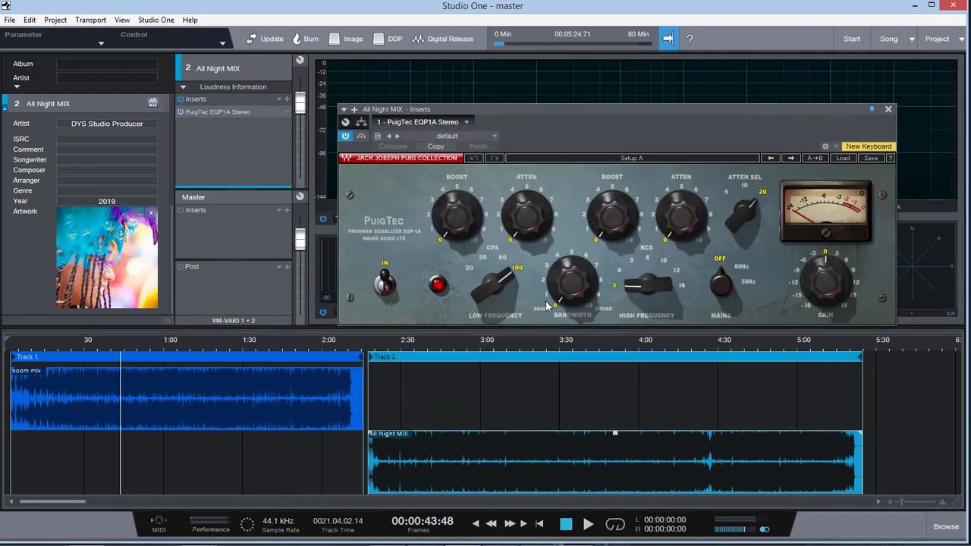
left_click(460, 345)
key("space")
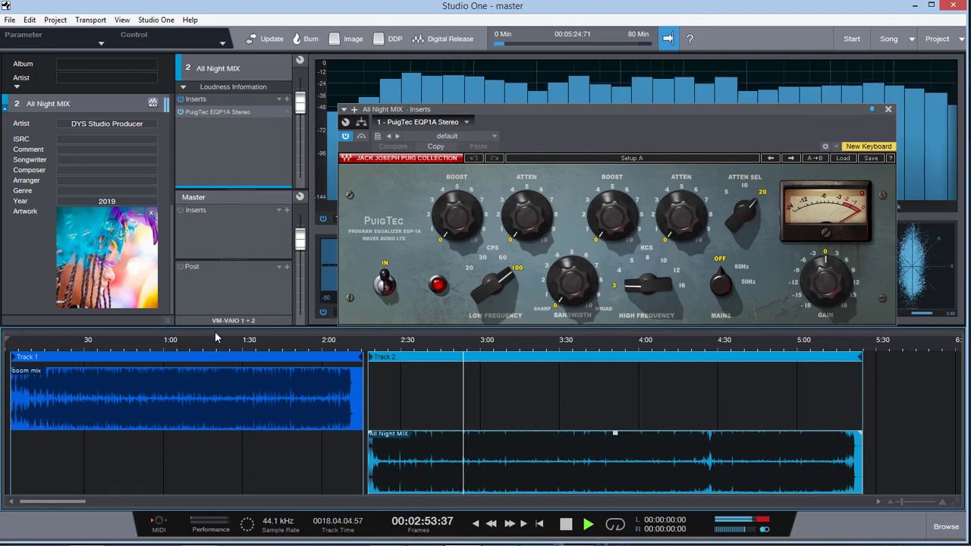
left_click(184, 345)
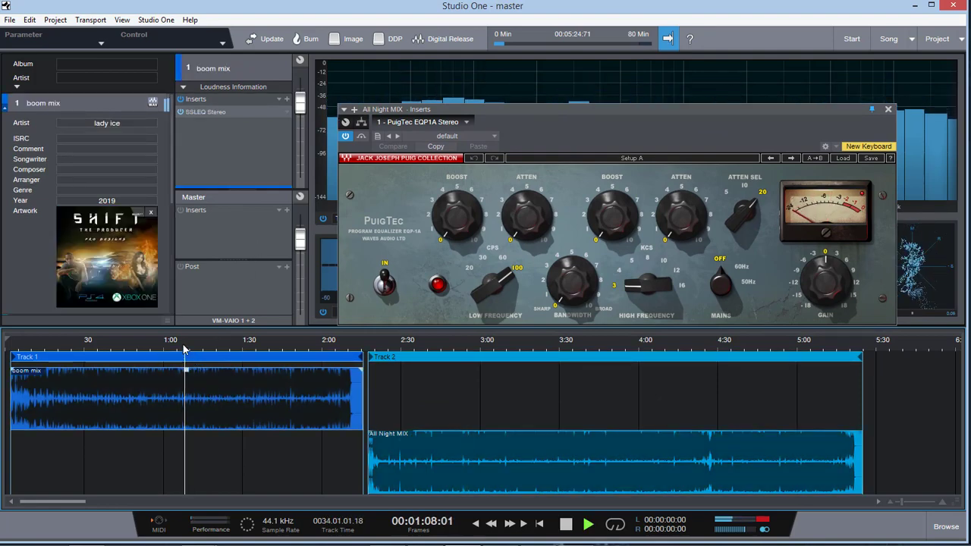
Step: View boom mix's SSLEQ Stereo insert during playback, stop playback and close both plug-in windows
double_click(214, 116)
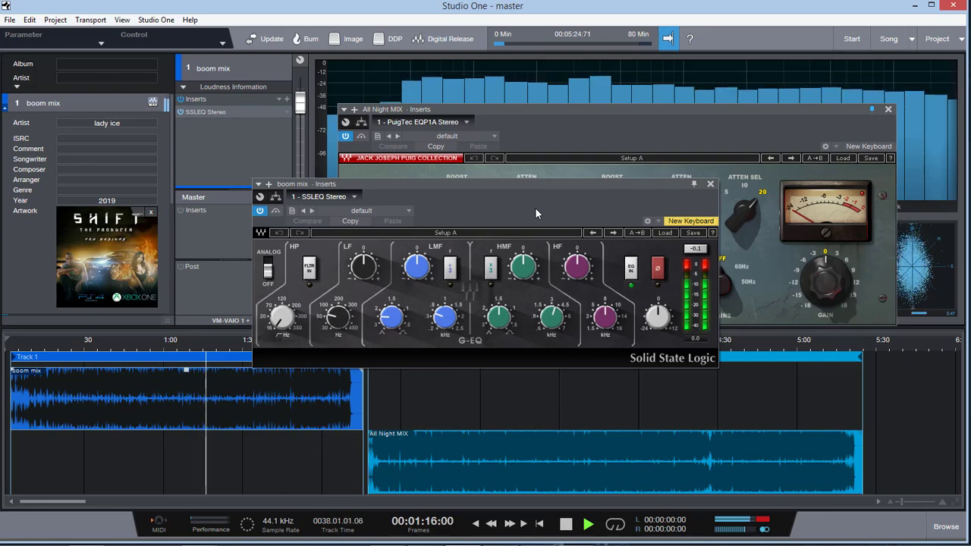
key("space")
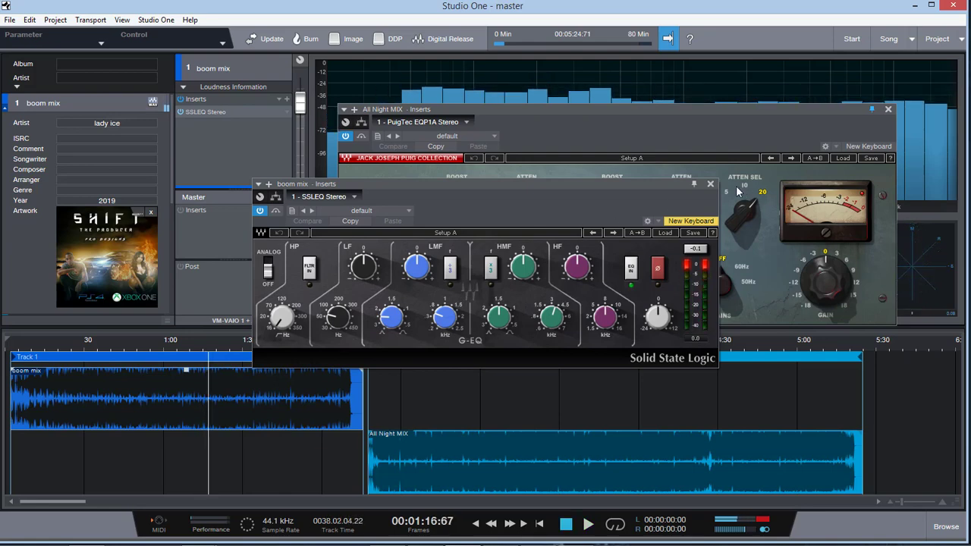
left_click(710, 183)
left_click(888, 108)
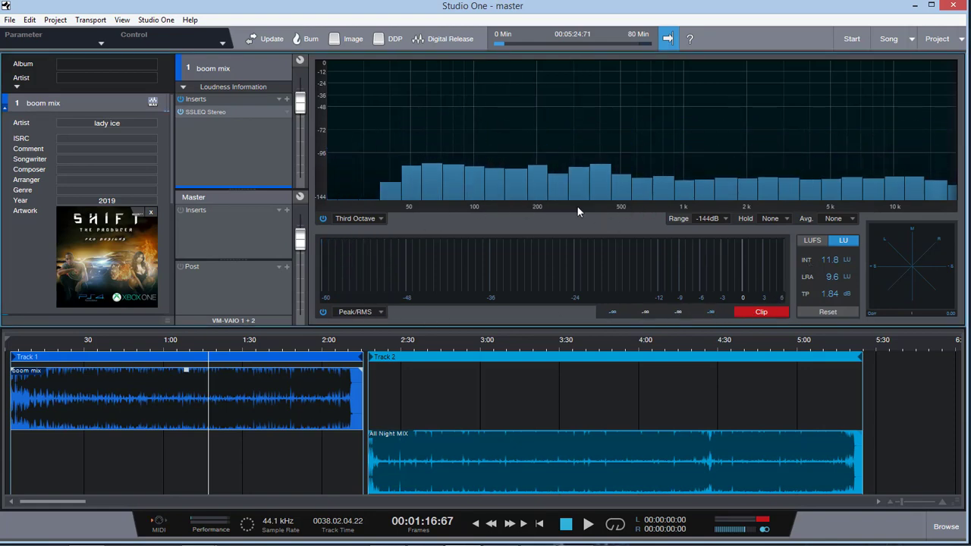
Step: Add the Scope analysis plug-in to boom mix's inserts, play briefly to view its waveform display and close its window
left_click(287, 100)
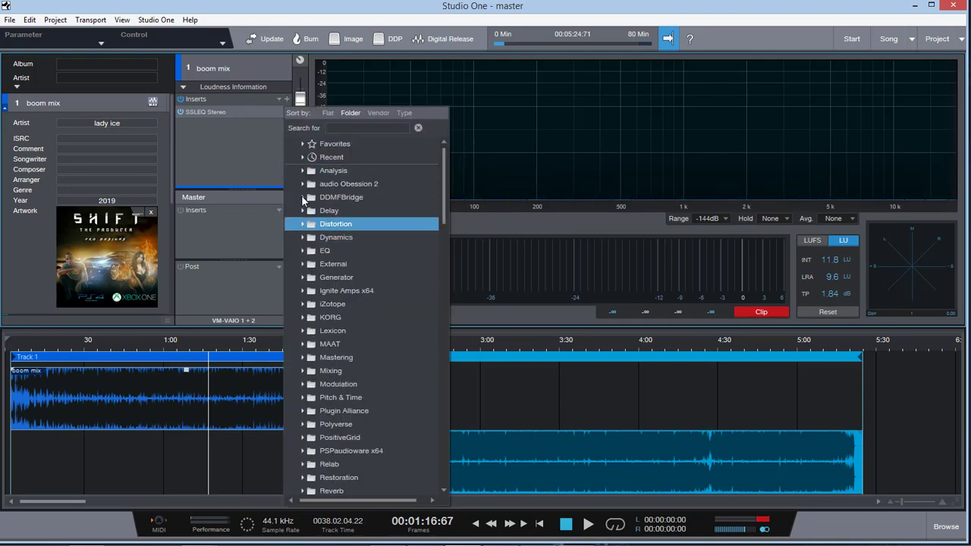
left_click(302, 170)
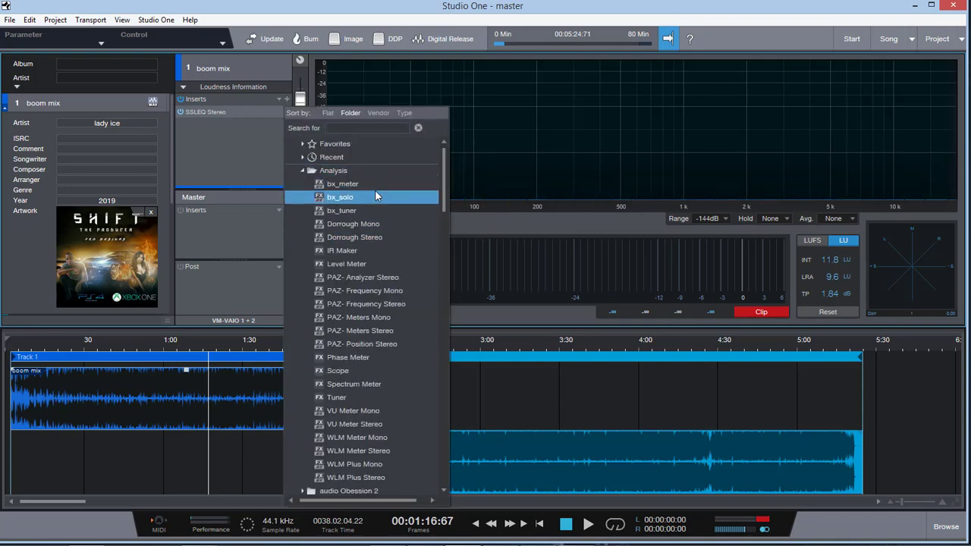
left_click(367, 371)
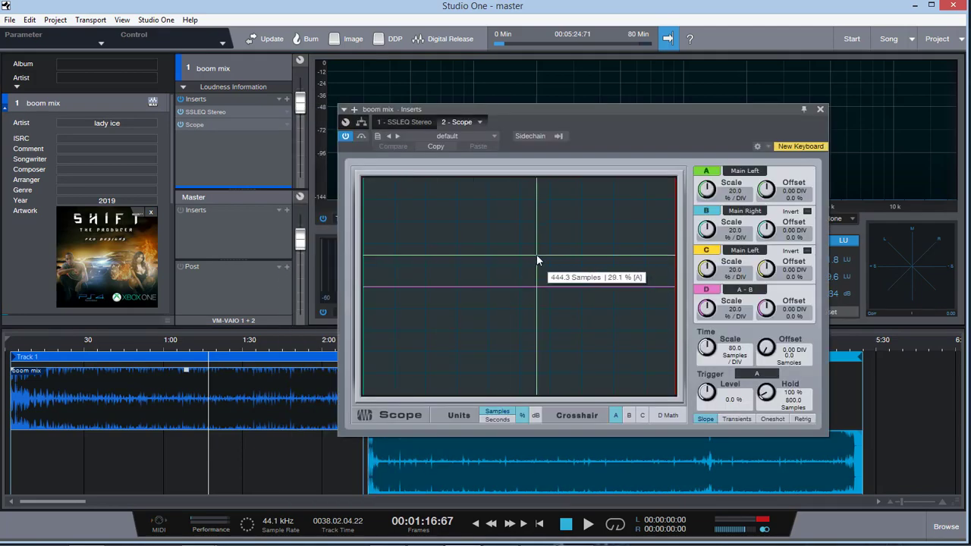
key("space")
key("space")
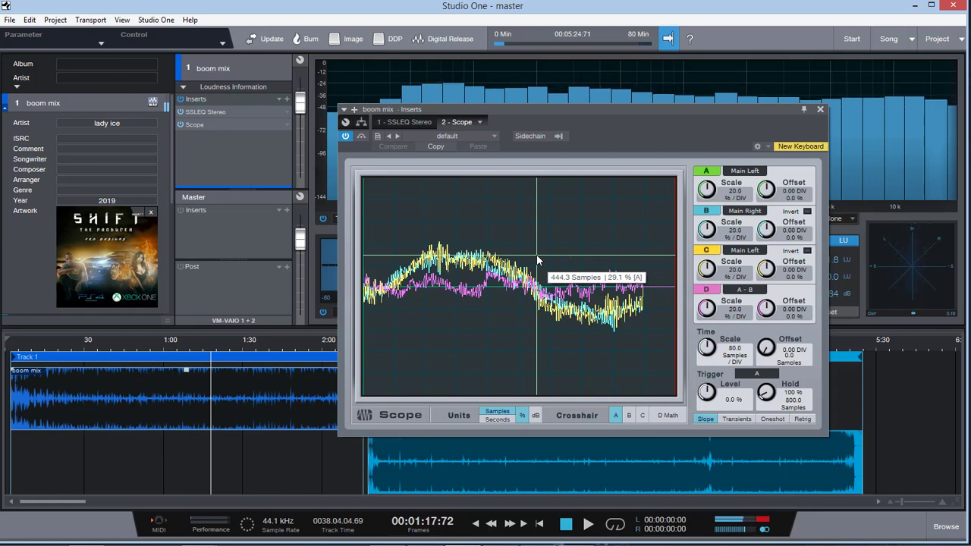
left_click(820, 108)
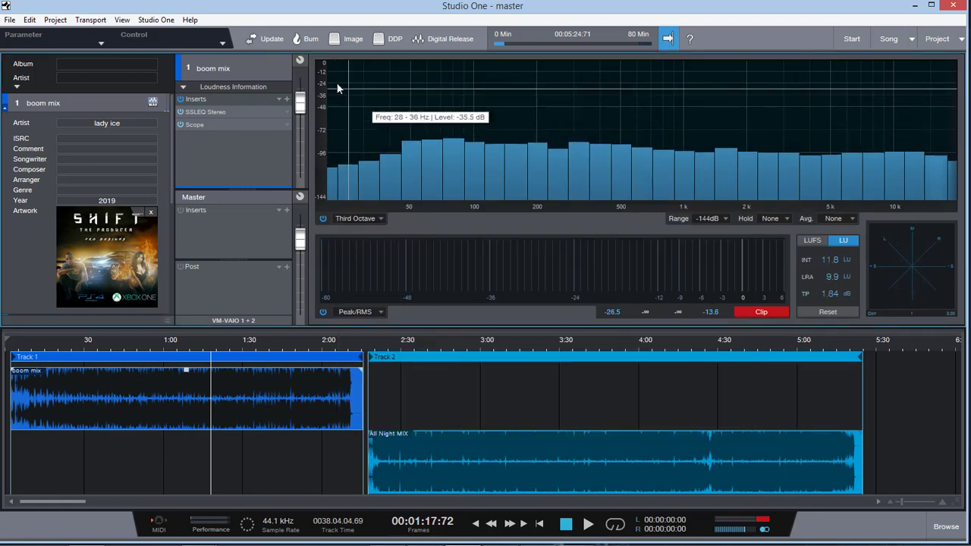
Step: Look over the Digital Release format and bitrate options, keep MP3 File at 320 kbps and dismiss the dialog without exporting
left_click(447, 39)
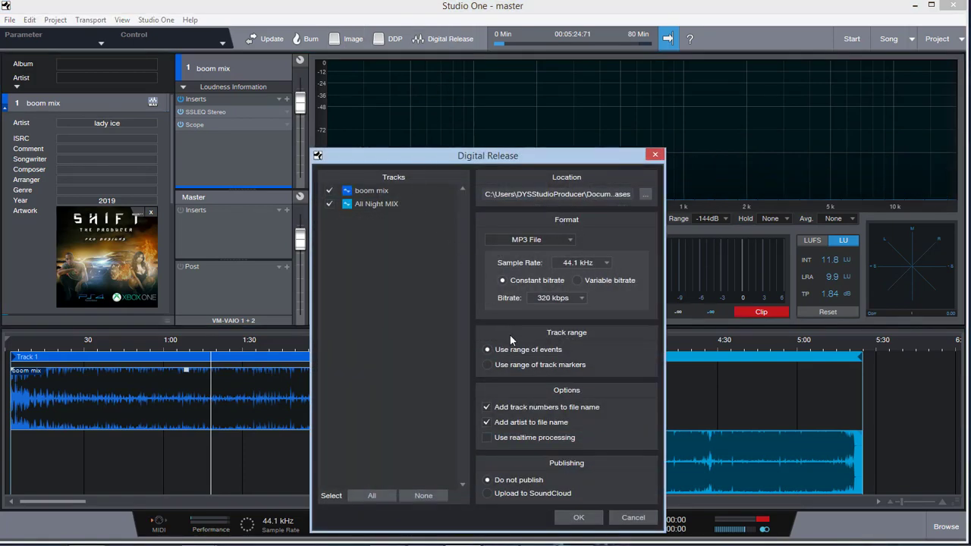
left_click_drag(470, 160, 378, 77)
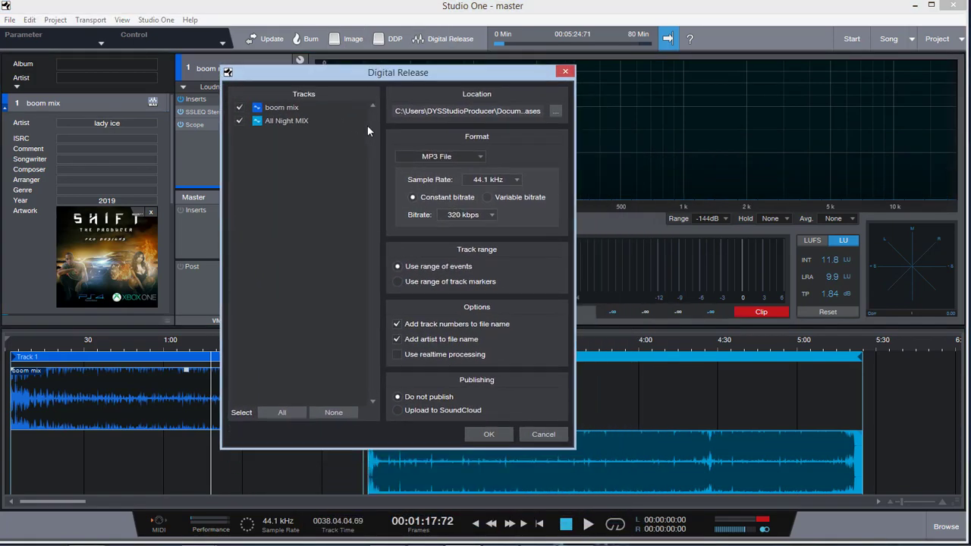
left_click(486, 157)
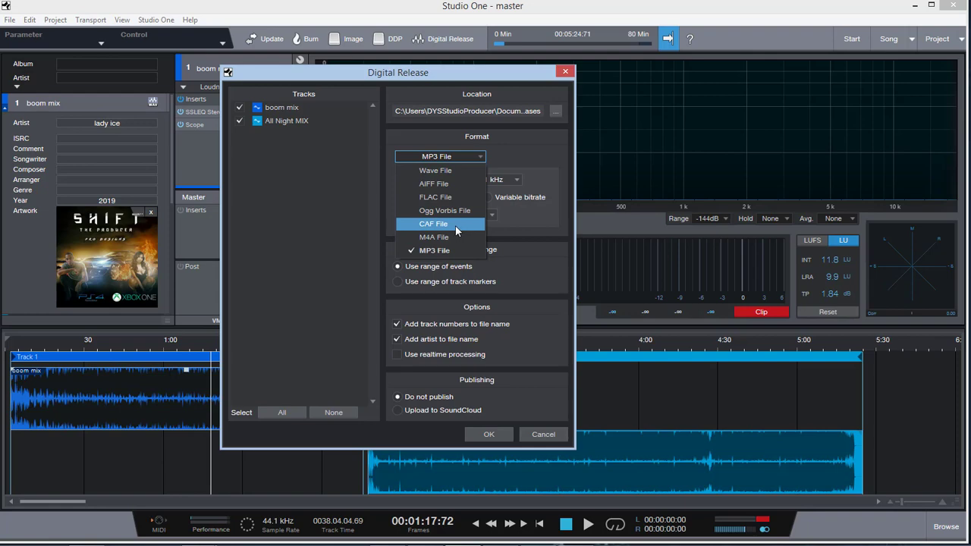
left_click(445, 250)
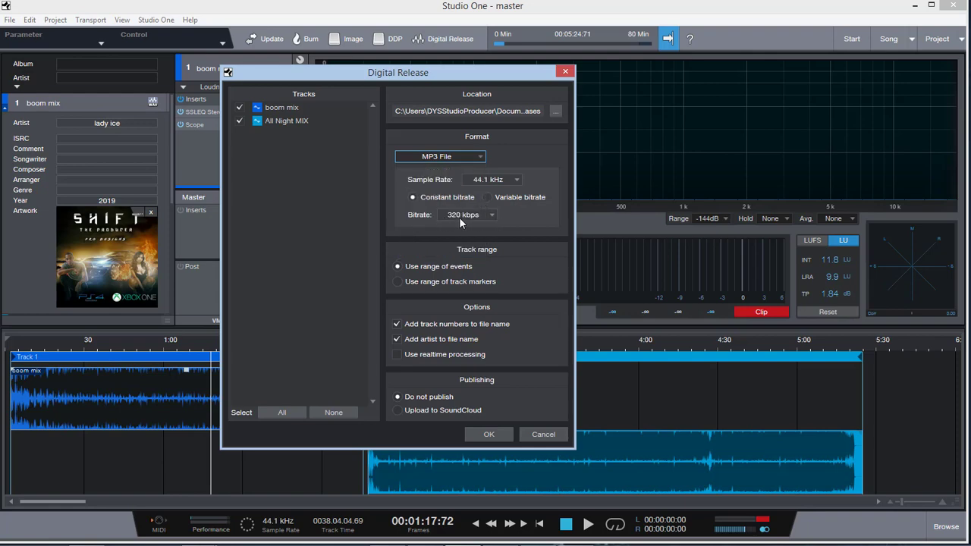
left_click(468, 217)
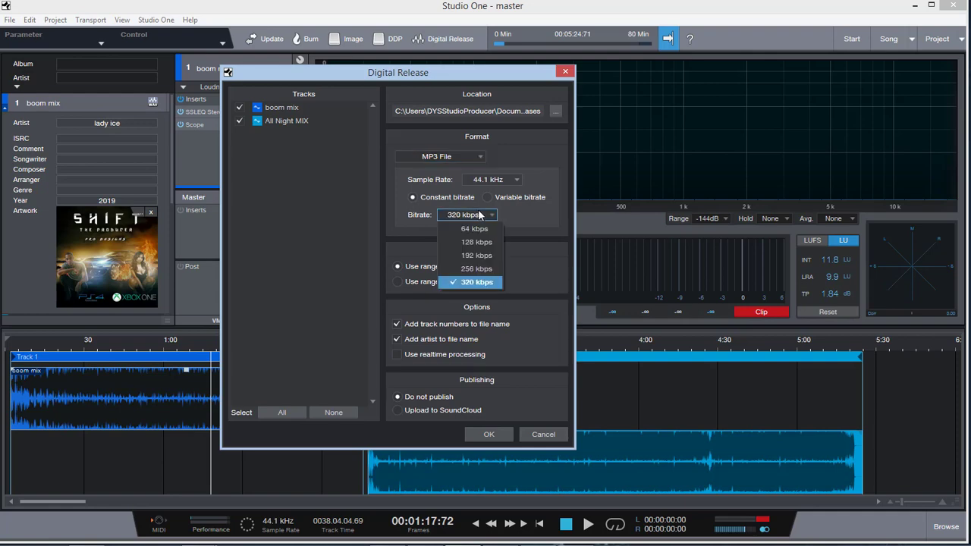
left_click(472, 282)
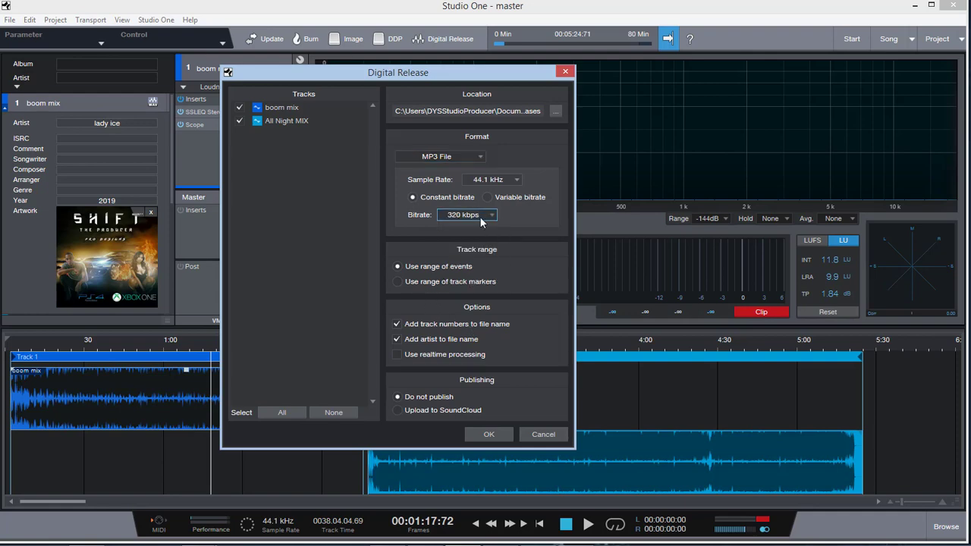
left_click(565, 73)
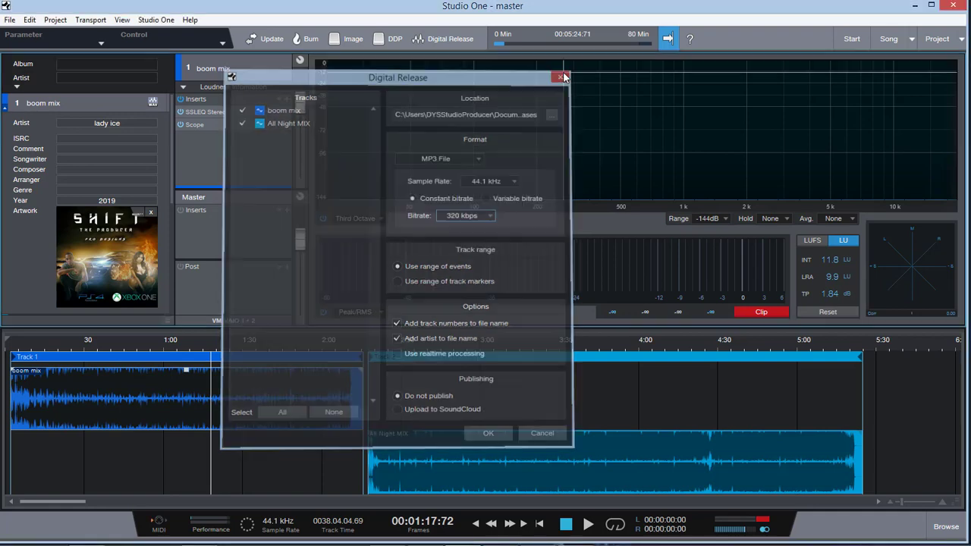
Step: View the DDP image creation prompt and the Make Image options, dismissing both without creating an image
left_click(388, 42)
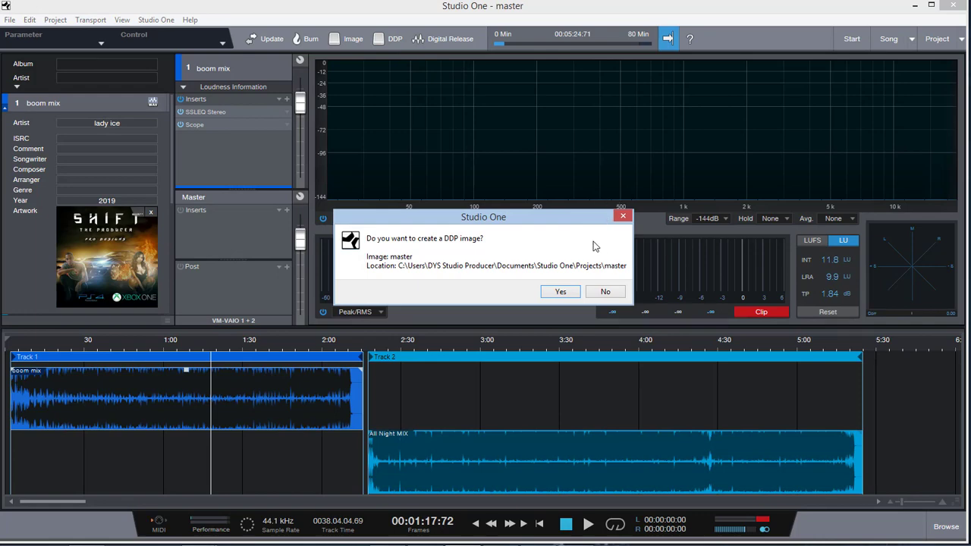
left_click(605, 294)
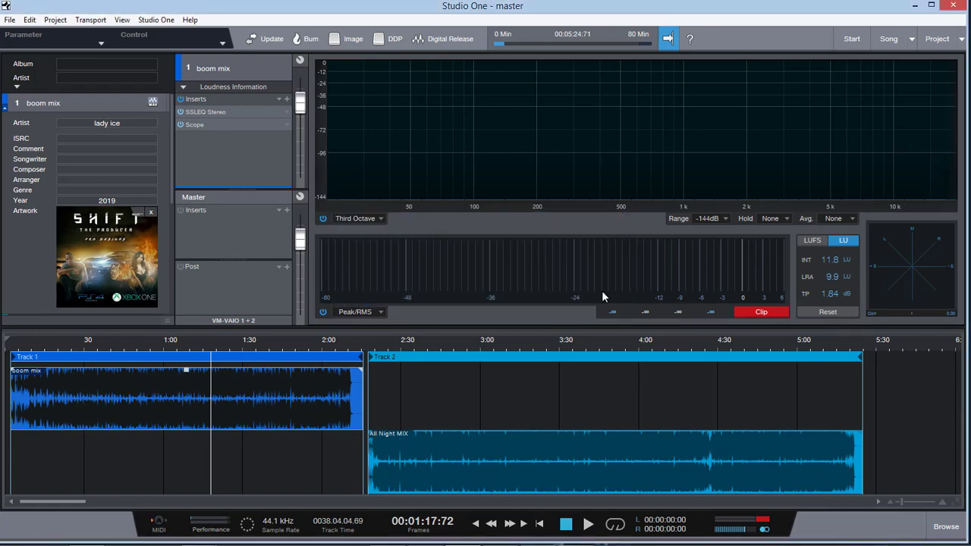
left_click(352, 39)
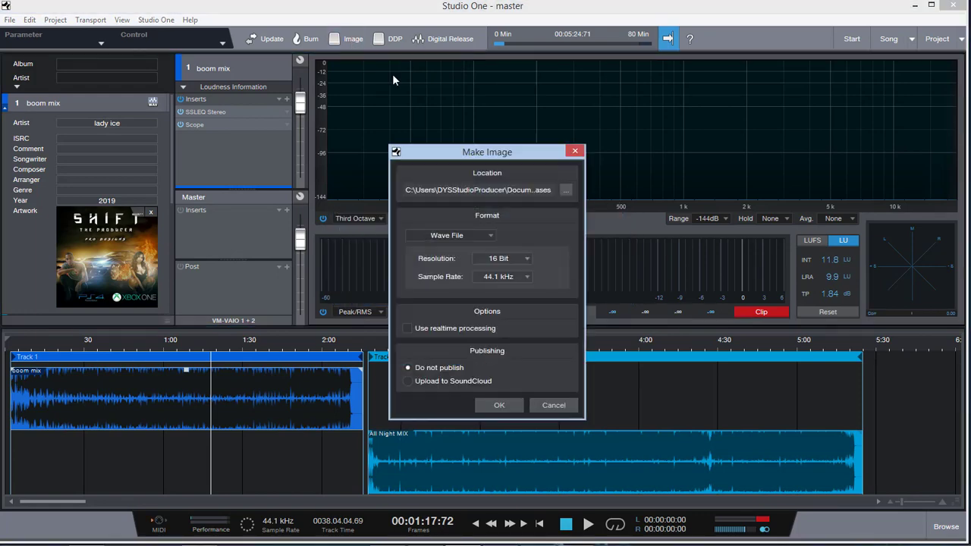
left_click(553, 405)
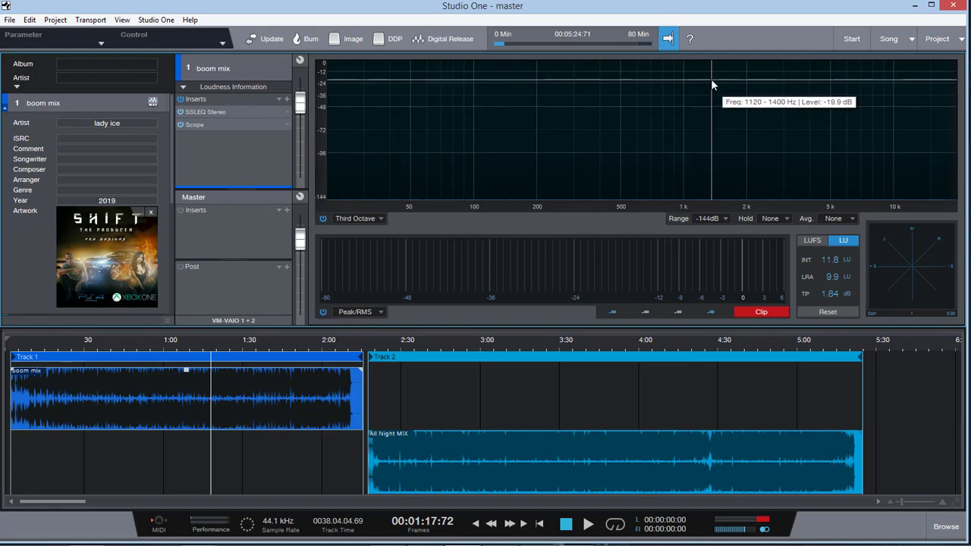
Step: Switch between the song, project and start pages, return to the master project and view the list of open projects
left_click(889, 41)
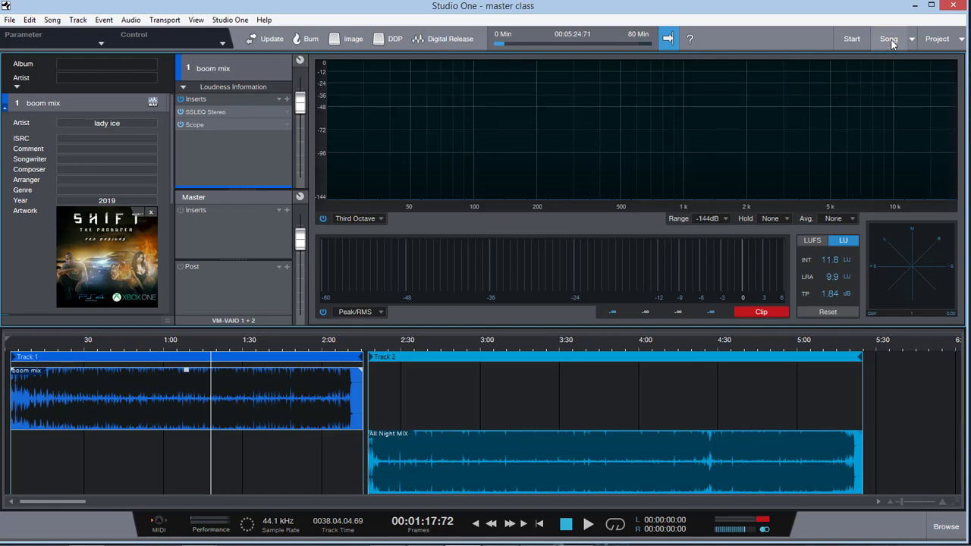
left_click(929, 42)
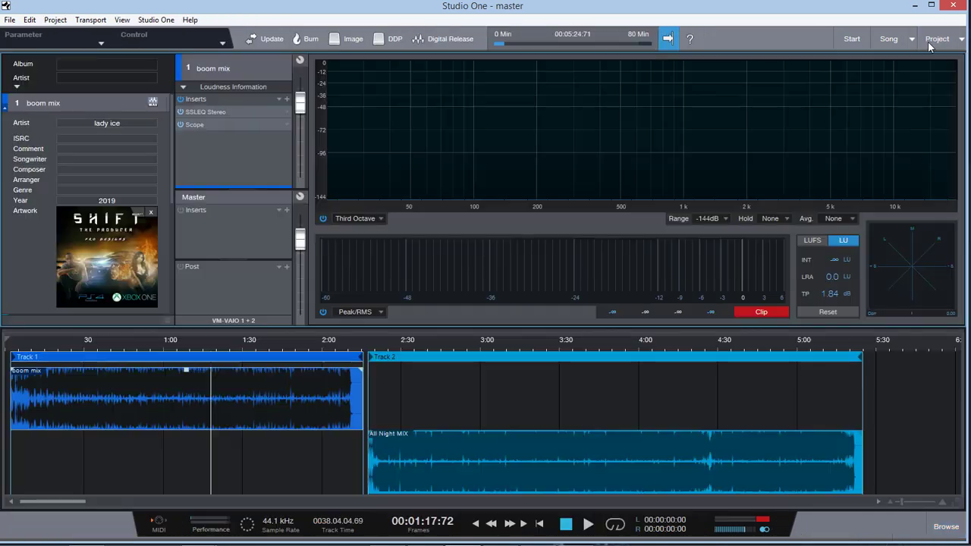
left_click(852, 41)
left_click(889, 41)
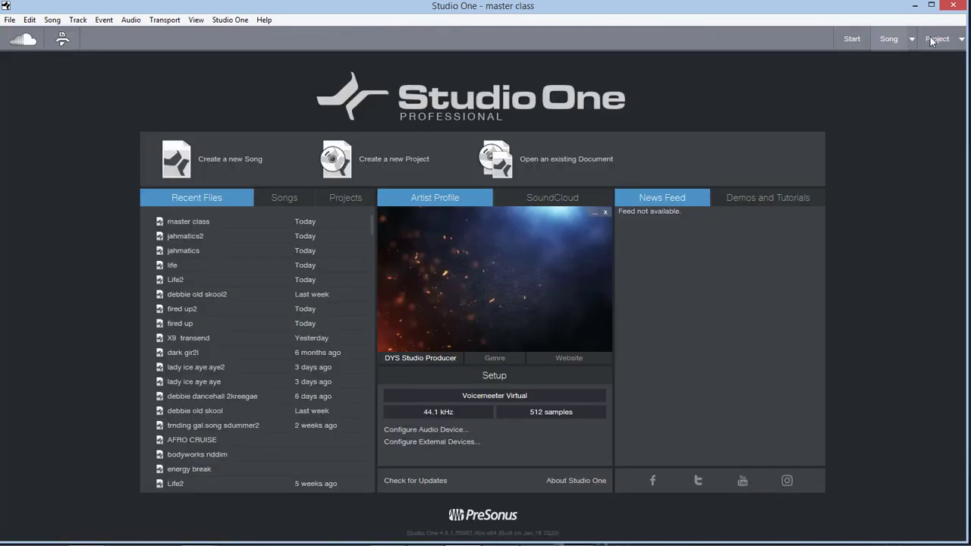
left_click(940, 41)
left_click(960, 39)
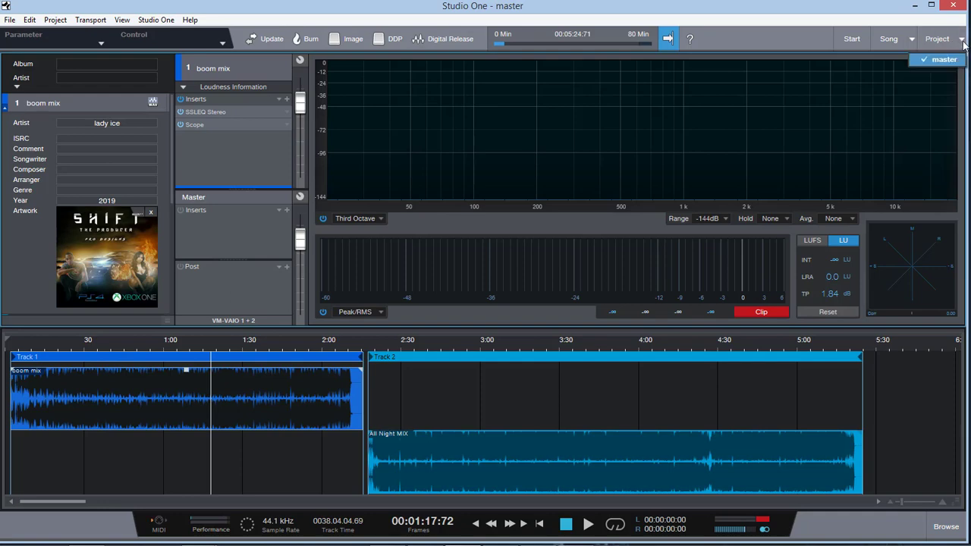
Step: Select the All Night MIX track in the master project and try out its fade-out, end edge and volume handle
left_click(941, 60)
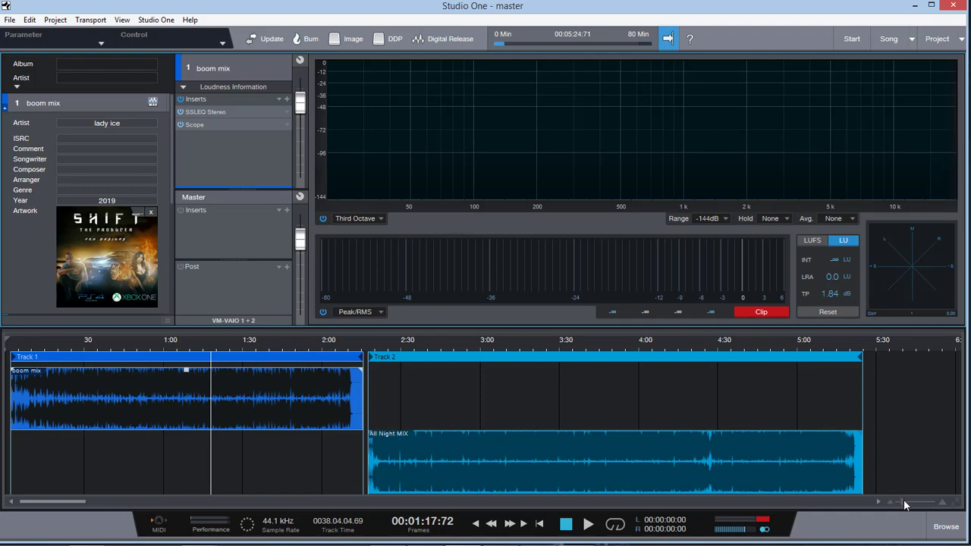
mouse_move(903, 501)
left_mouse_down()
mouse_move(895, 500)
mouse_move(904, 500)
left_mouse_up()
left_click(308, 448)
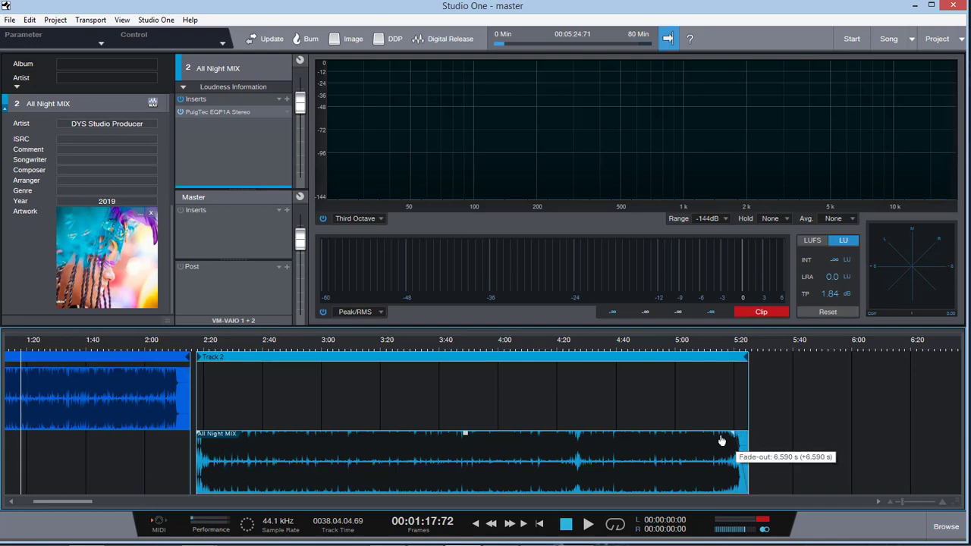
left_click_drag(748, 468, 784, 466)
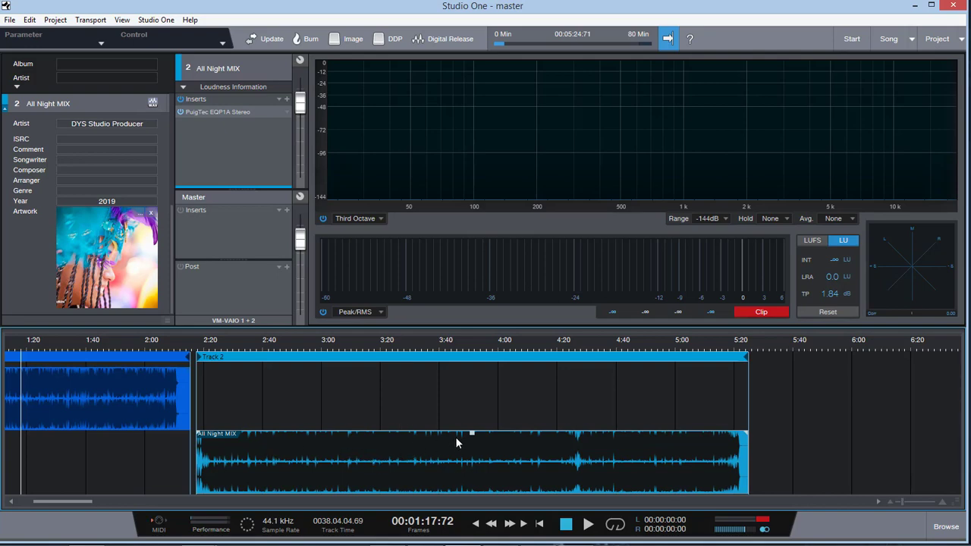
mouse_move(471, 436)
left_mouse_down()
mouse_move(471, 452)
mouse_move(472, 437)
left_mouse_up()
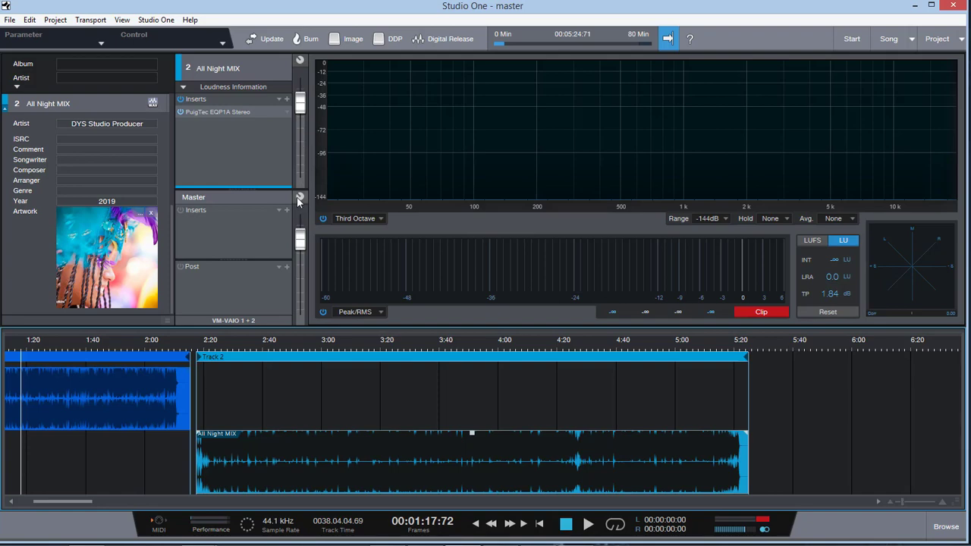
Step: Switch from the master project to the master class song, view its mixing console and close the console
mouse_move(297, 99)
mouse_move(669, 296)
left_click(888, 38)
left_click(910, 531)
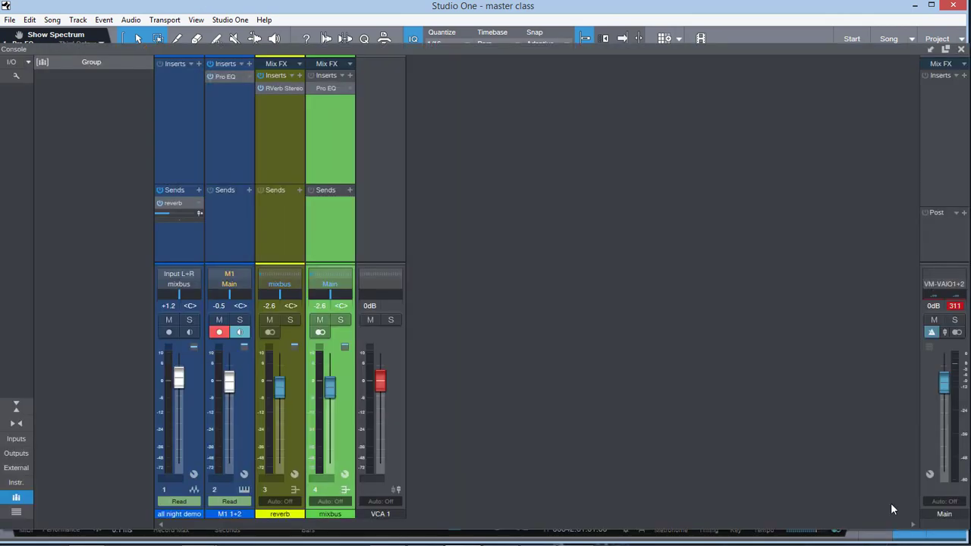
left_click(961, 48)
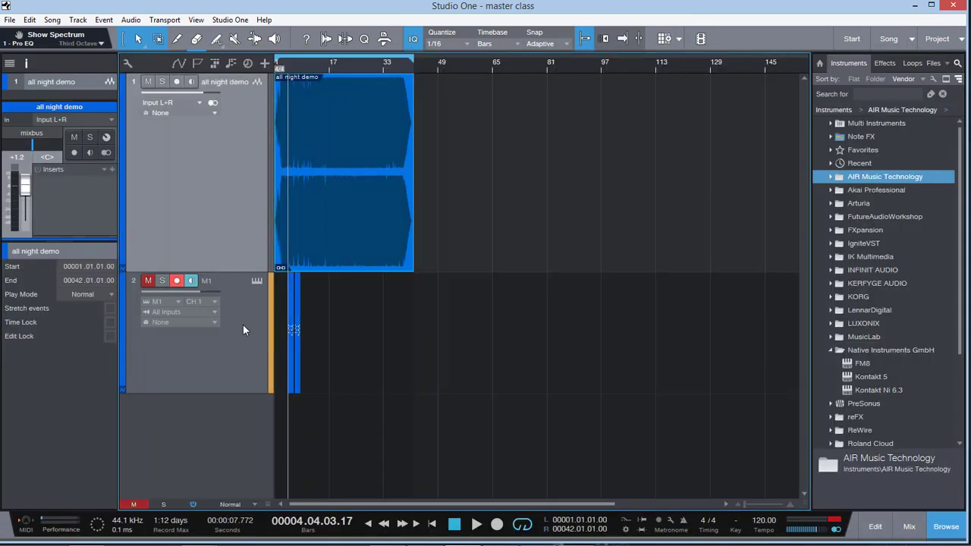
Step: Select the M1 instrument track and zoom the arrangement in on its two parts
left_click(243, 324)
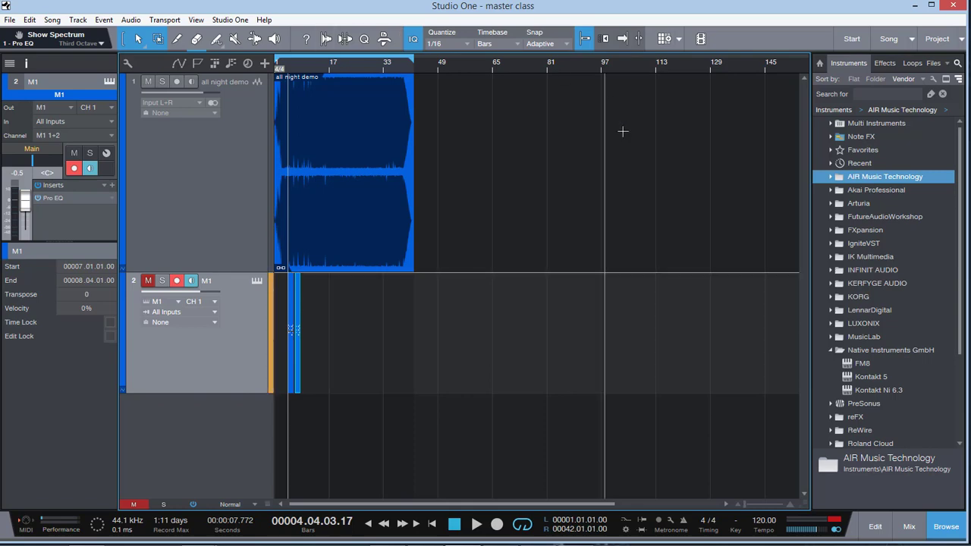
left_click_drag(748, 510, 755, 510)
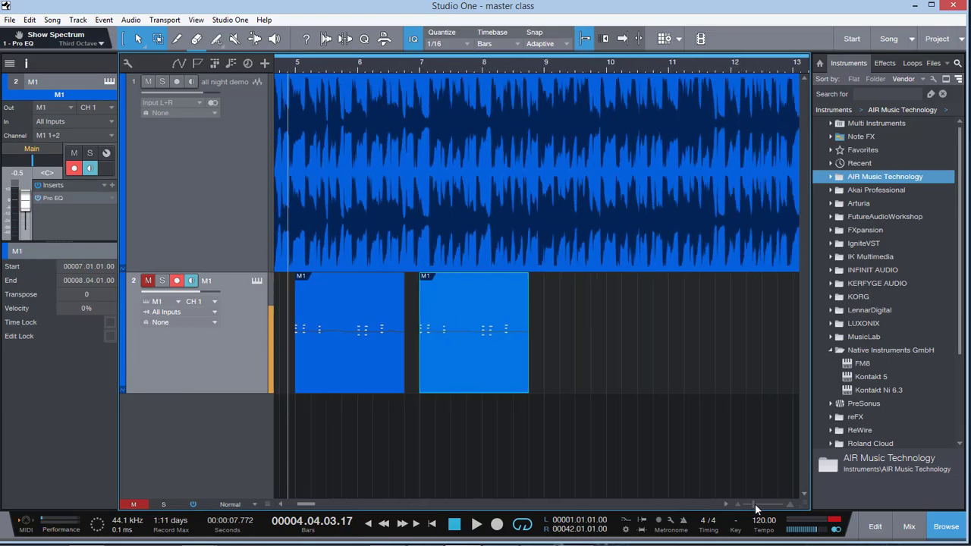